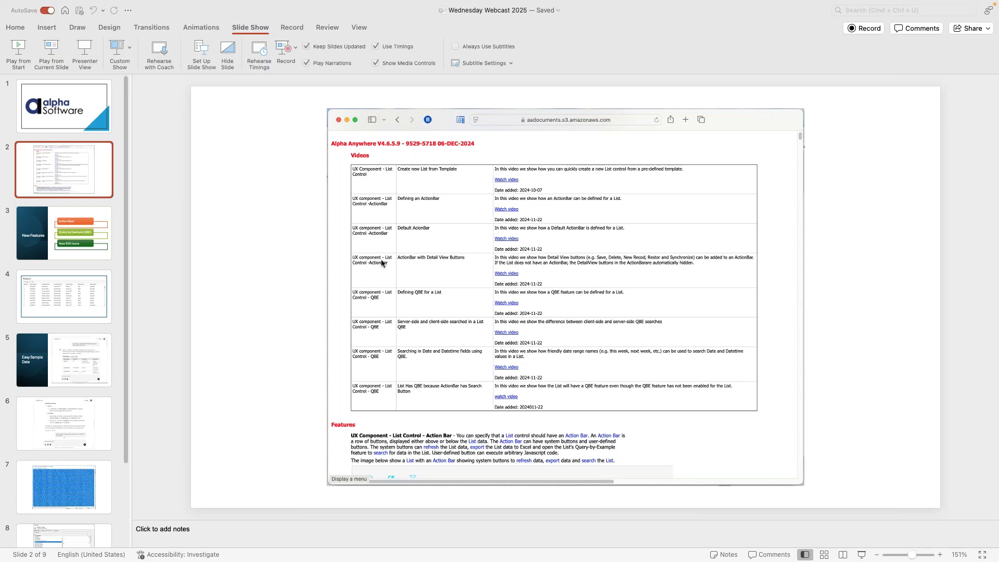
Show the New Features slide and the slide with the Repairs list
click(105, 238)
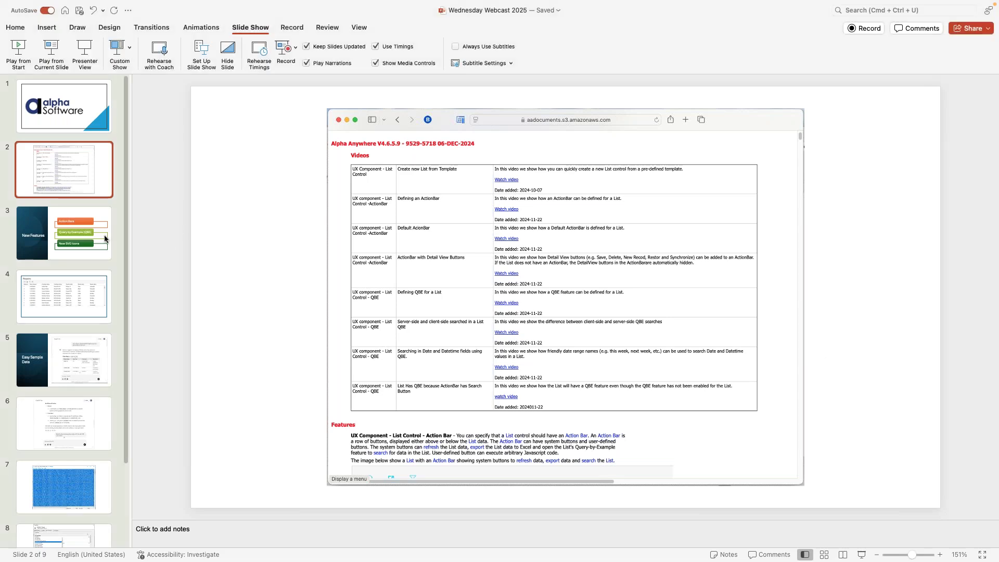
click(104, 238)
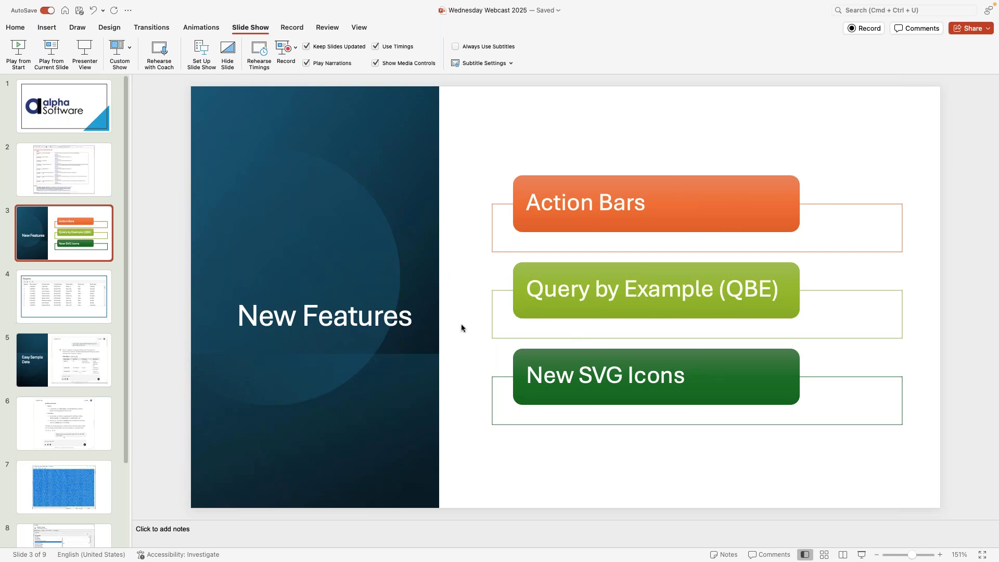
click(89, 305)
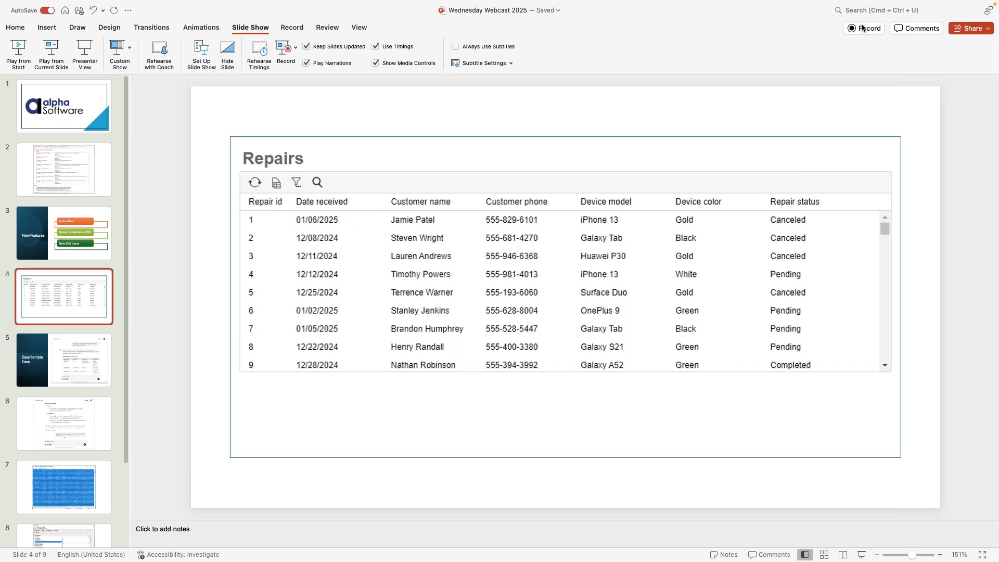
click(895, 26)
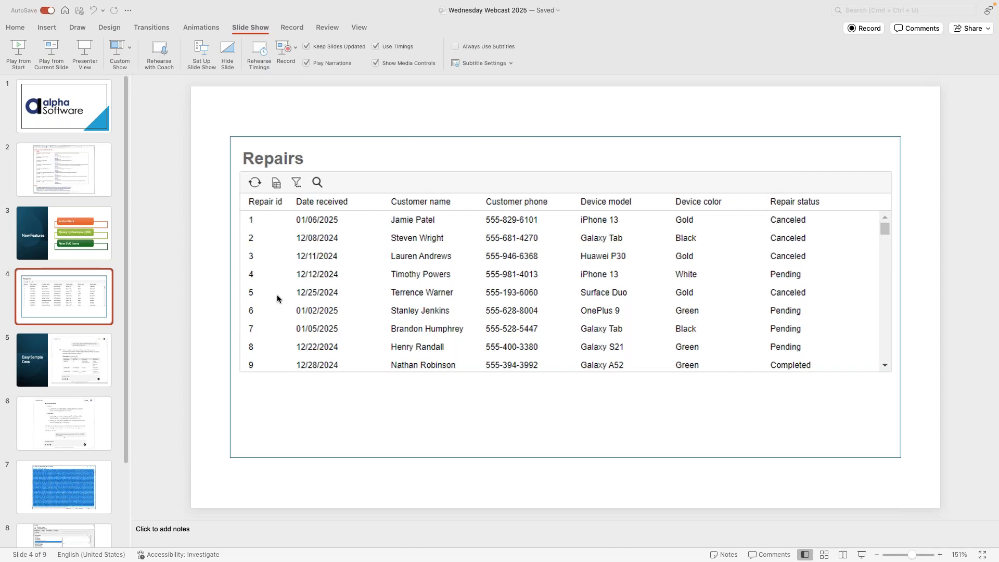
Go through the sample data slides, from Easy Sample Data to the repairs CSV file shown in Notepad
click(85, 363)
click(86, 362)
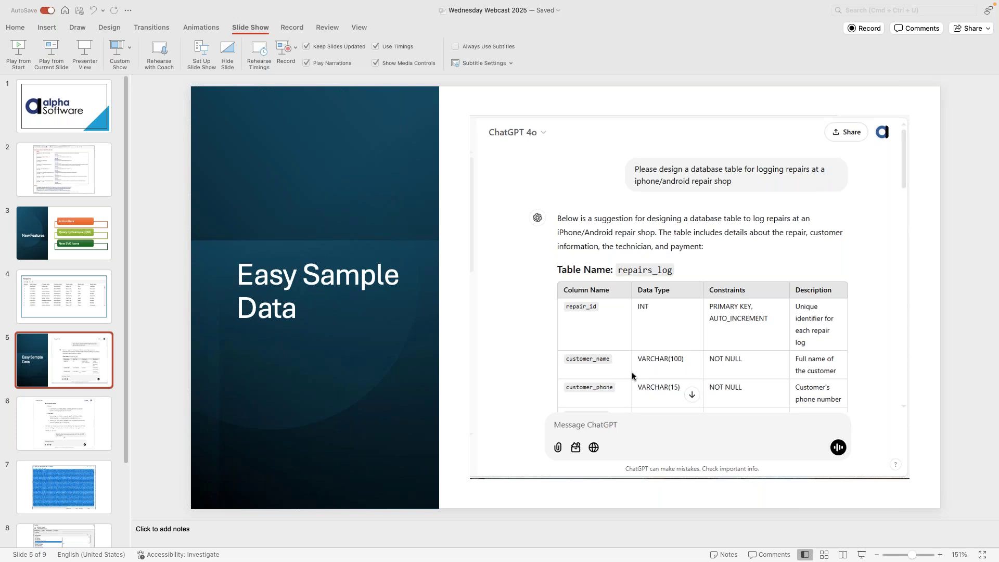
click(97, 424)
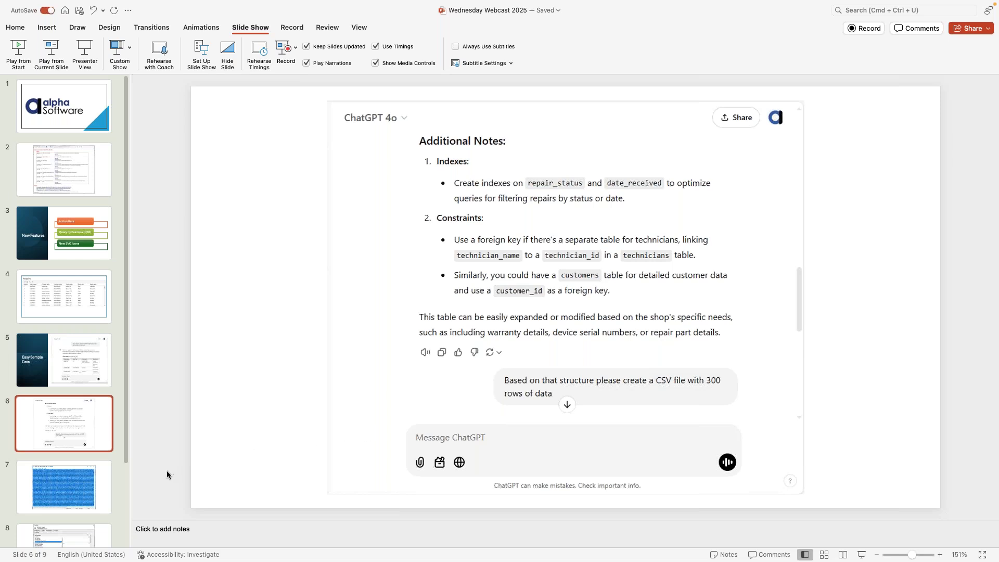
click(79, 486)
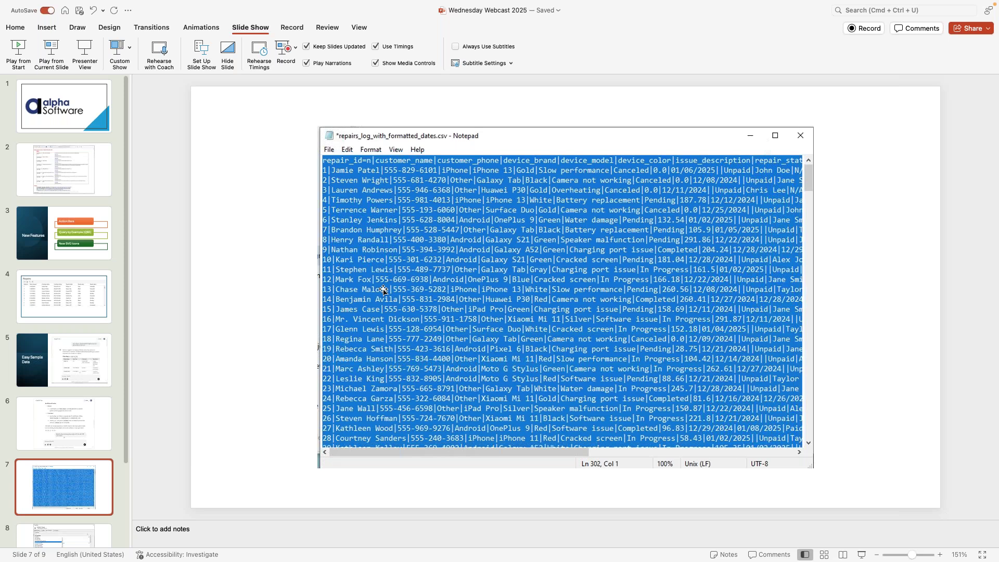
Show the List Builder properties slide and the closing Live Demo slide
scroll(65, 336, down, 5)
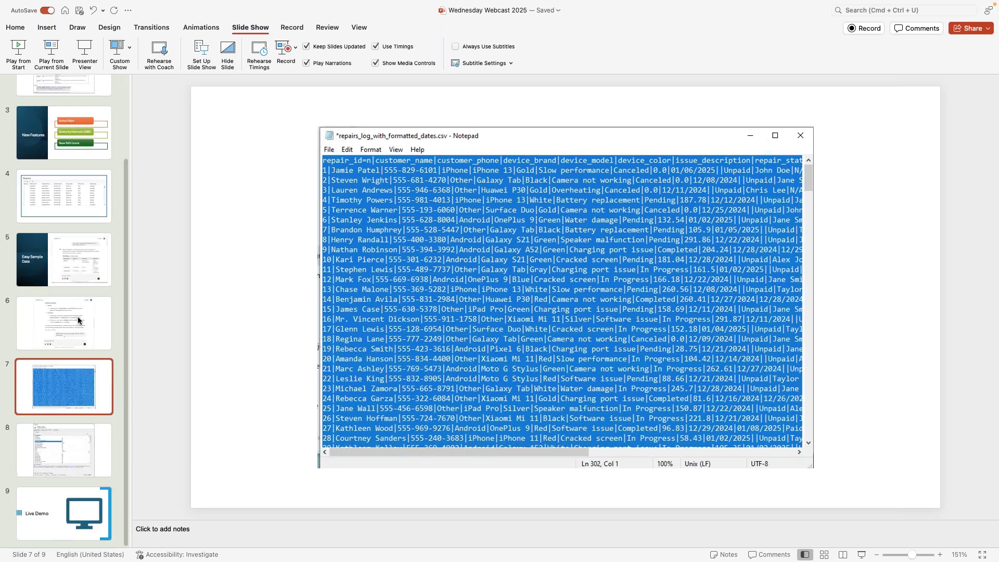
click(88, 450)
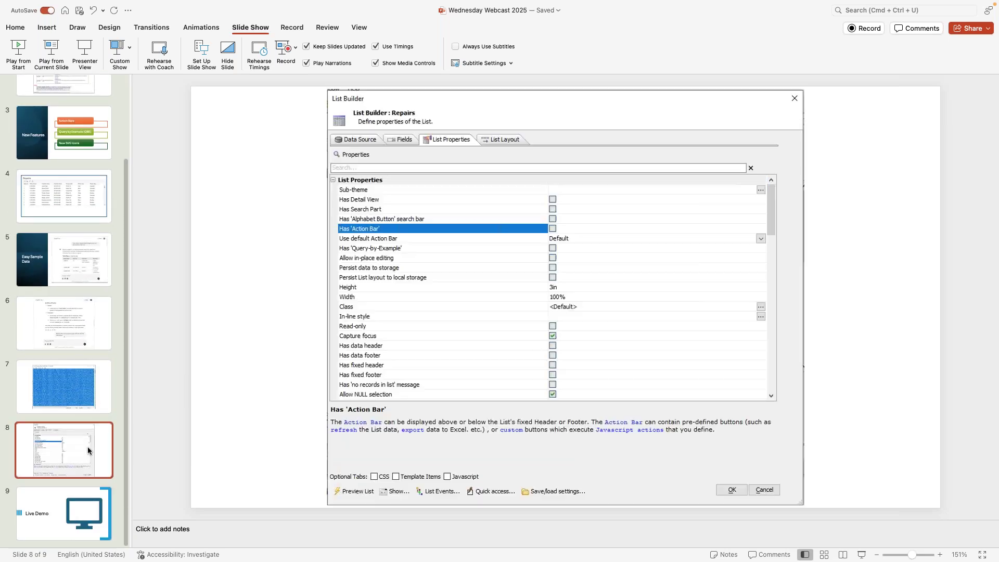
click(81, 527)
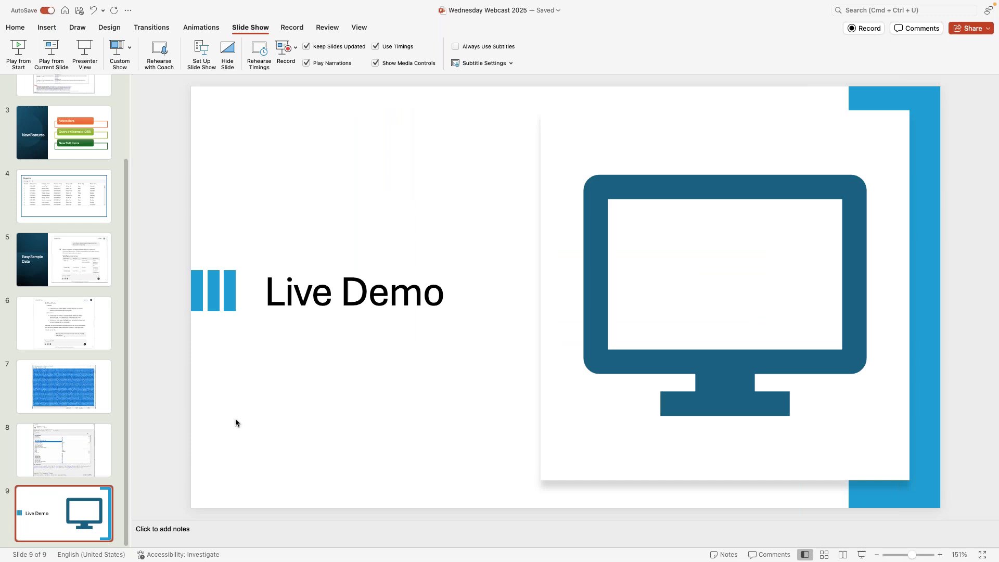
Switch to Alpha Anywhere and display the Query by Example search fields above the Repairs list in the working preview
key(super+Tab)
key(super+Tab)
key(super+Tab)
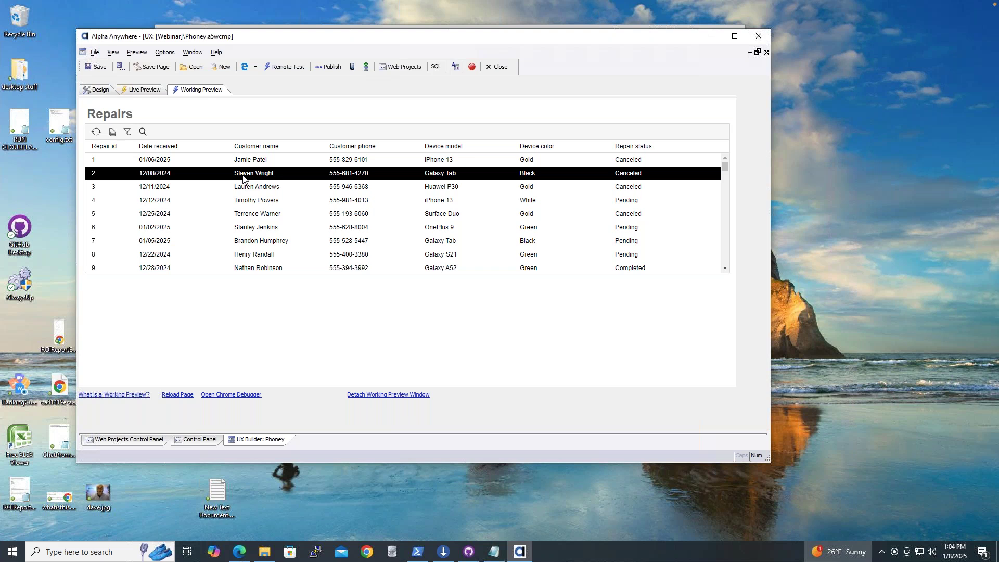
click(127, 132)
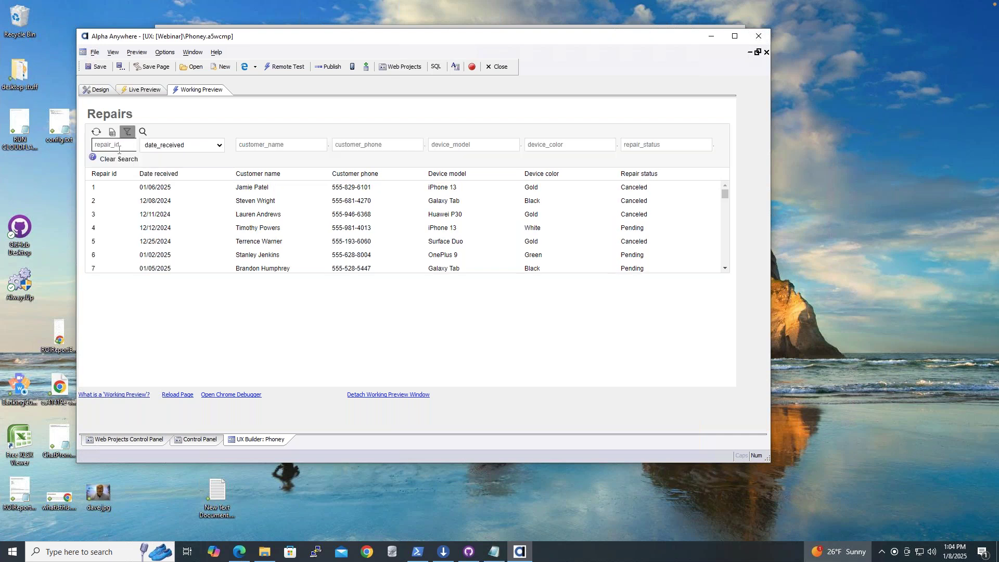
click(257, 147)
click(348, 146)
click(457, 146)
click(543, 159)
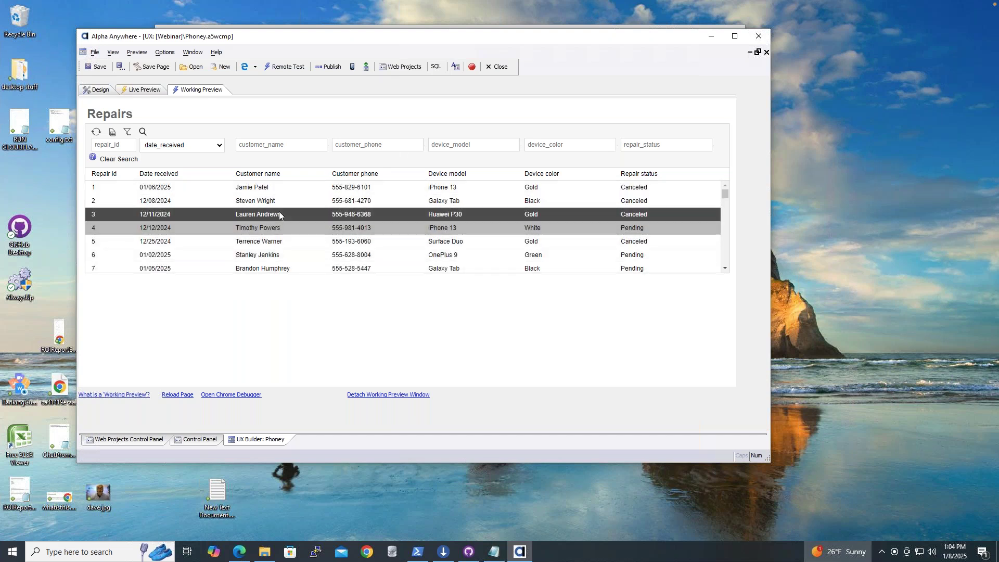
Search the Repairs list for customer names containing a given first name, enclosing it in leading and trailing double dots
click(287, 144)
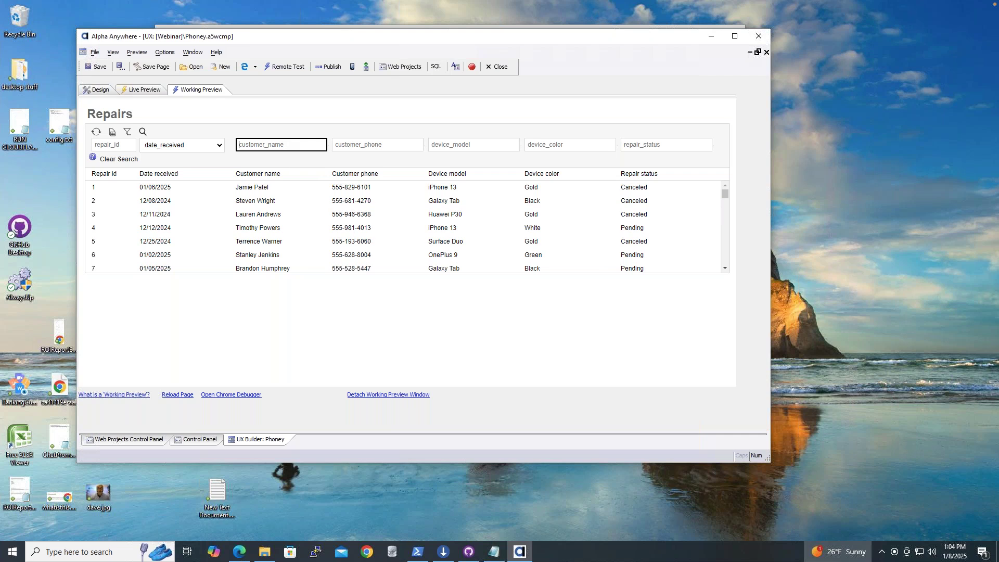
text(..andrew..)
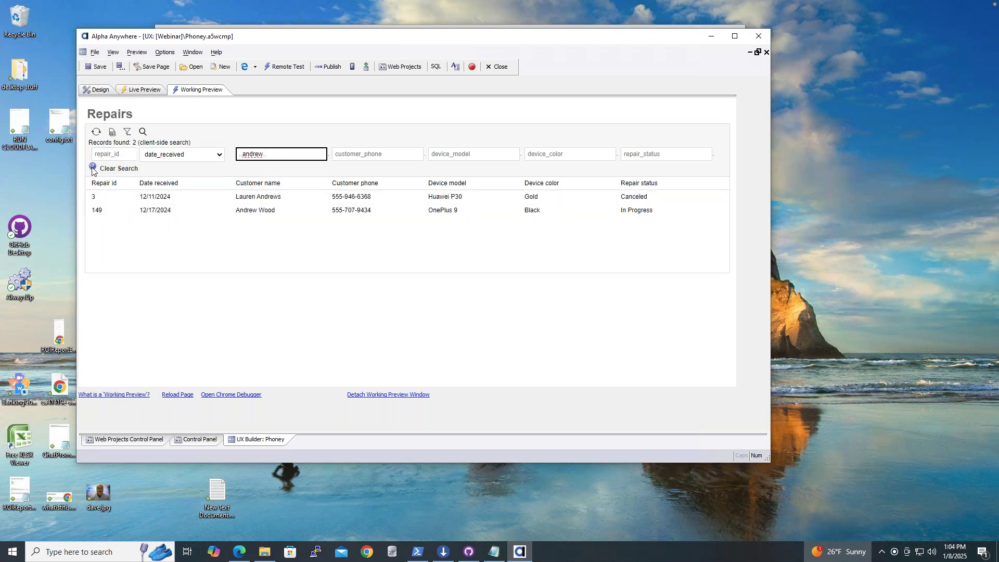
drag(291, 155, 227, 155)
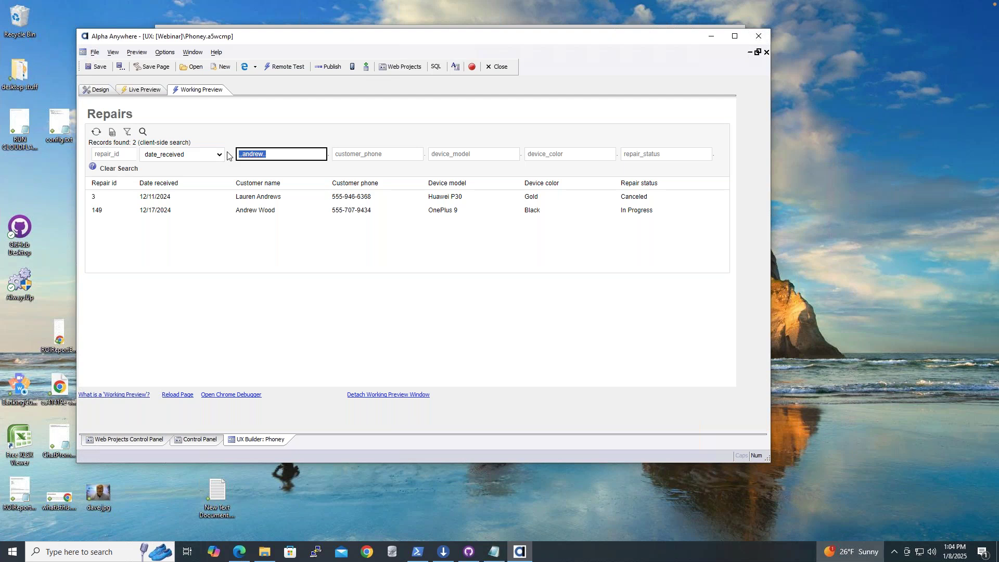
Open the QBE Syntax help, read through the search symbols and notes, and close it
click(94, 169)
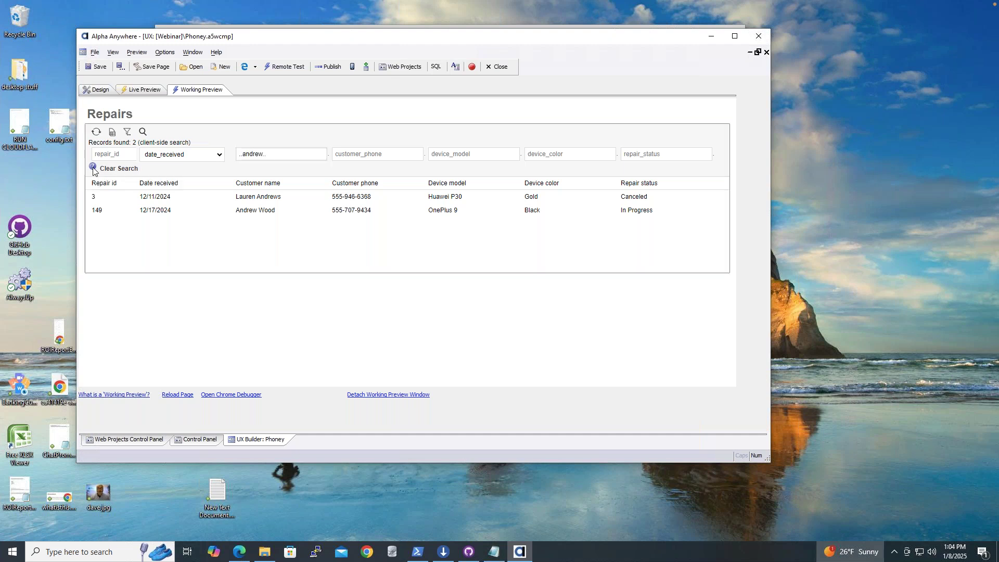
scroll(376, 183, down, 1)
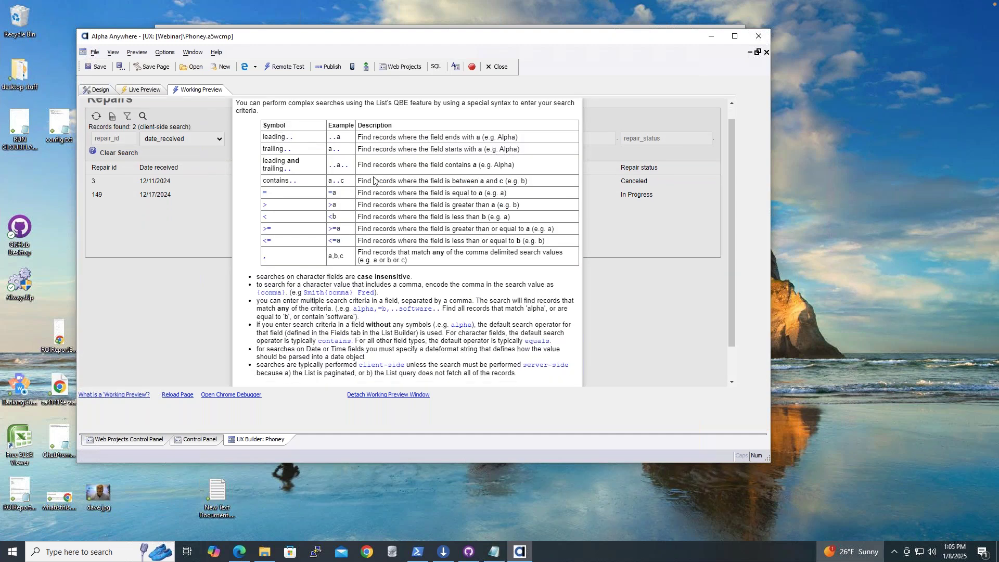
scroll(427, 238, down, 1)
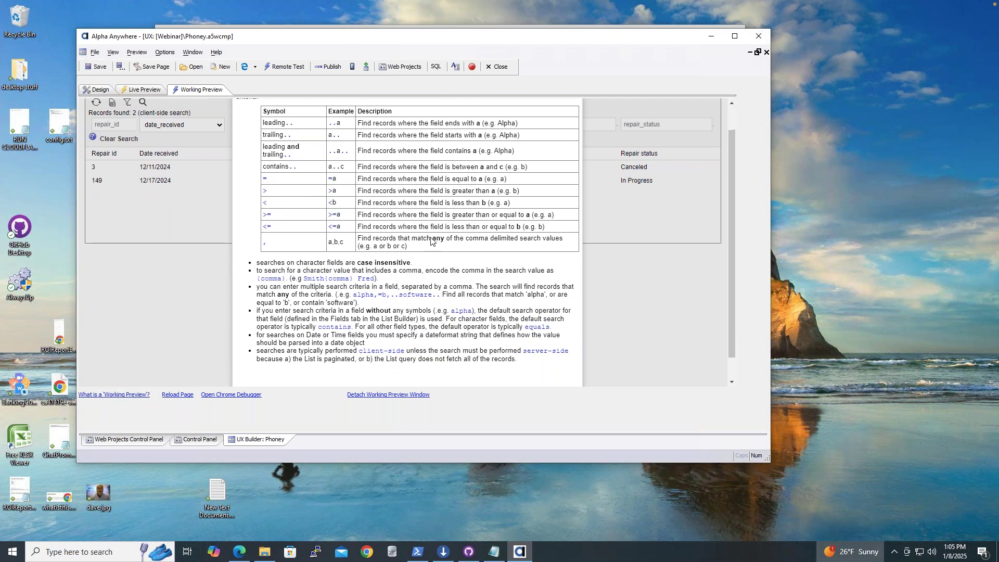
scroll(429, 239, up, 2)
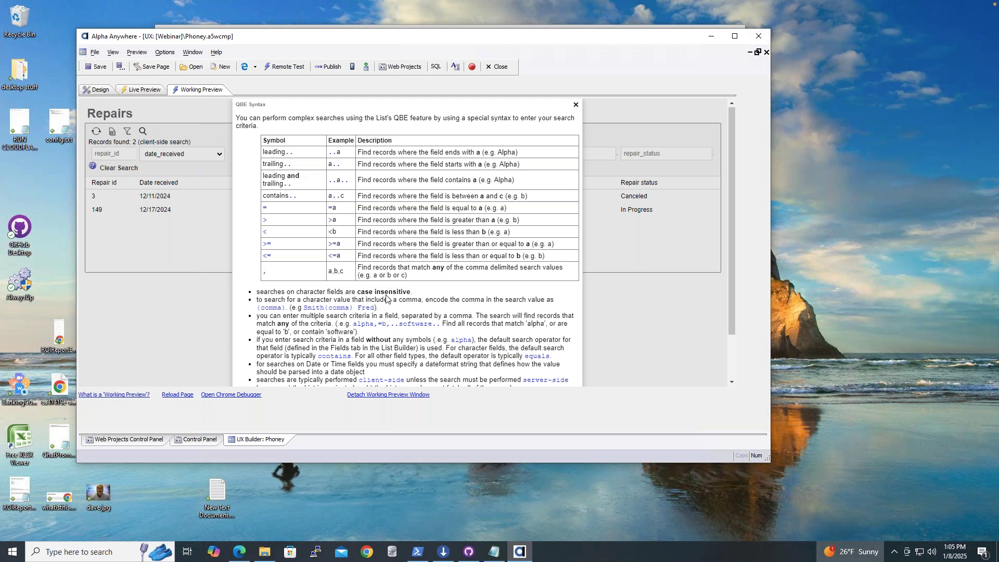
scroll(280, 302, down, 1)
scroll(366, 183, up, 1)
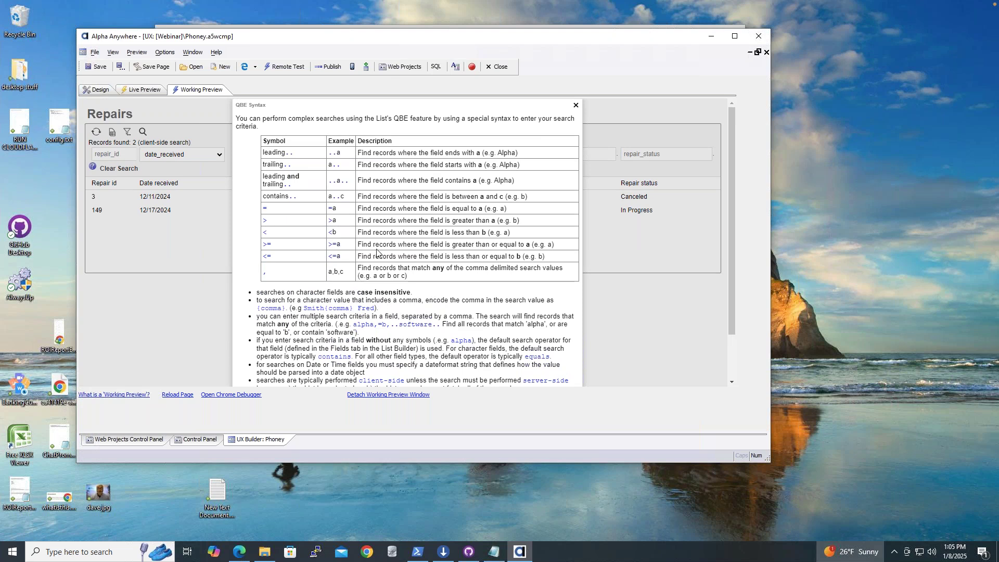
click(575, 105)
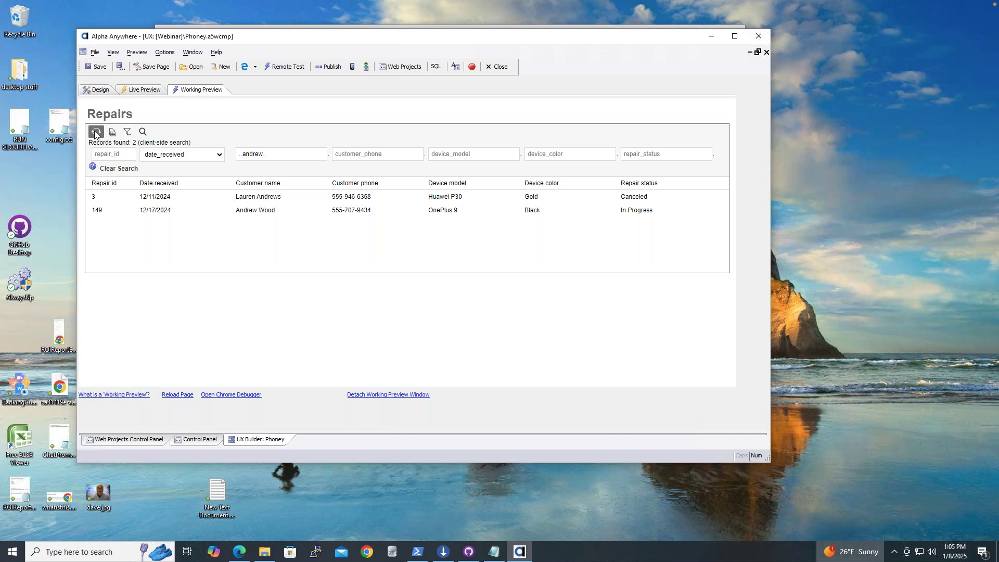
Clear the customer name search and reload the working preview by way of the component's design view
click(137, 167)
click(102, 90)
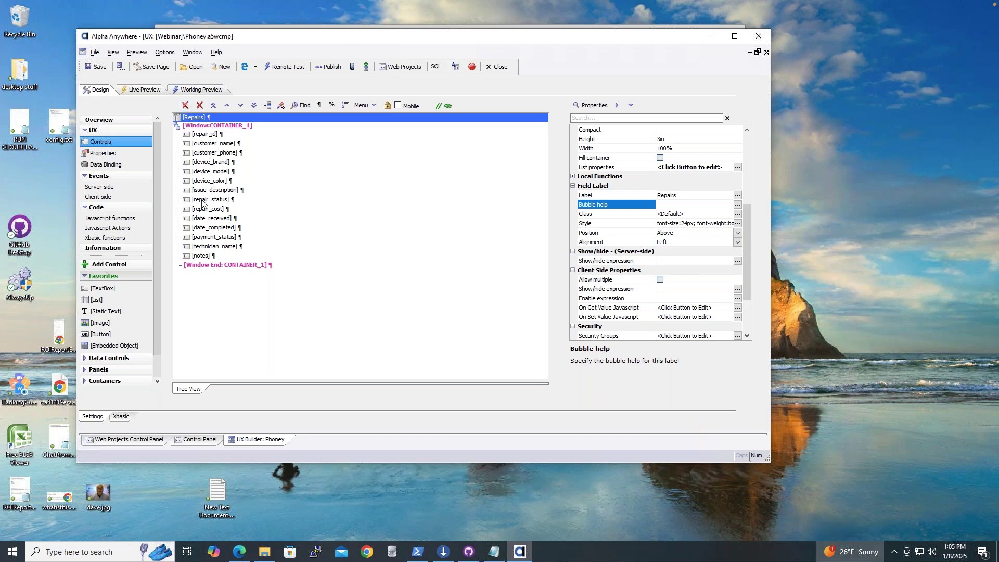
click(218, 93)
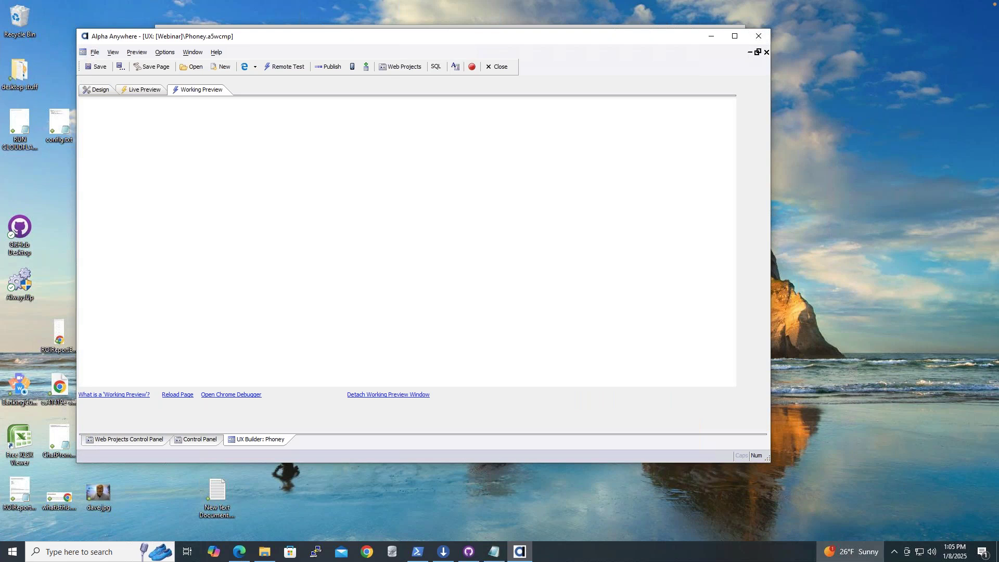
Open the detail window for repair 3, try to enlarge it, and close it
click(187, 190)
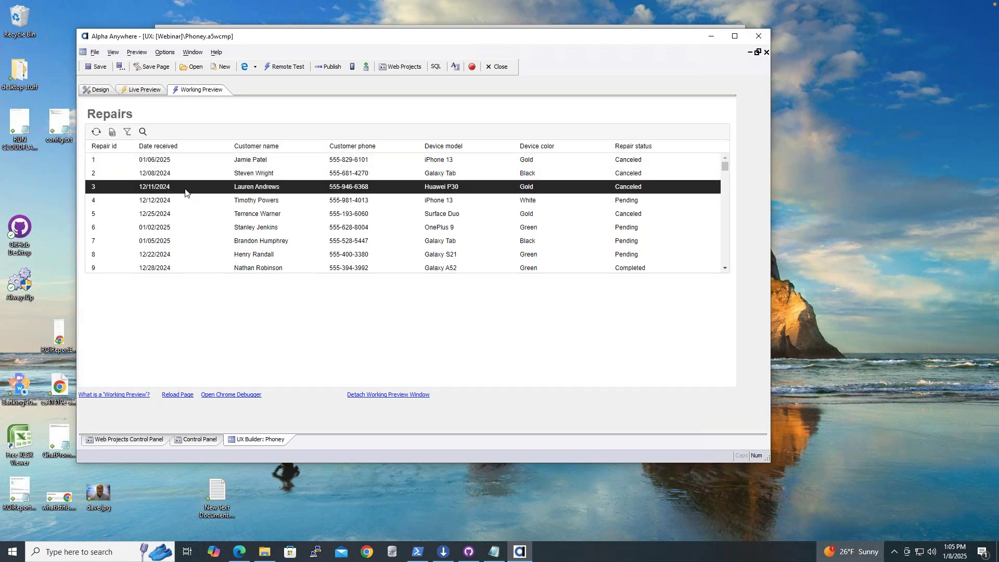
click(144, 132)
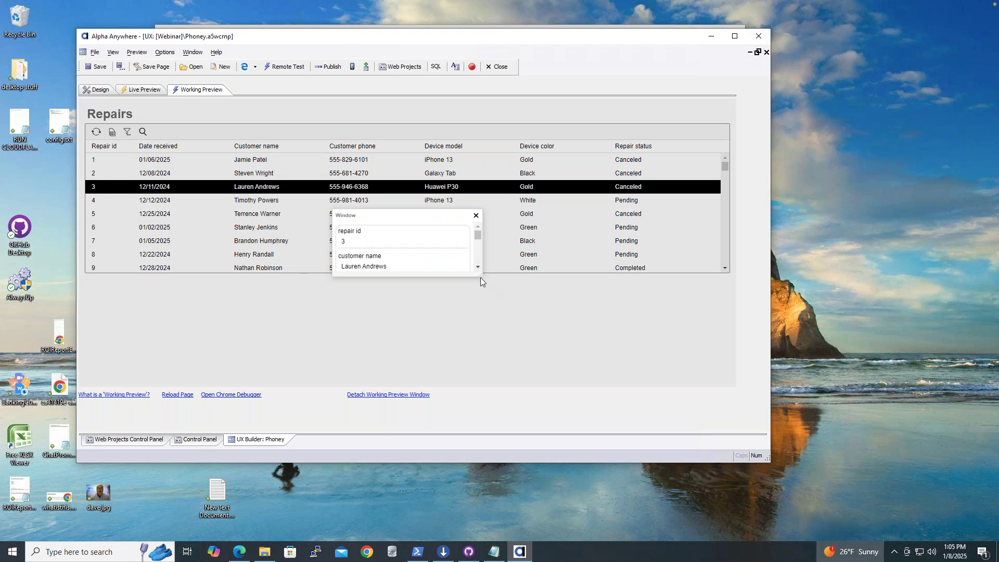
drag(480, 277, 553, 386)
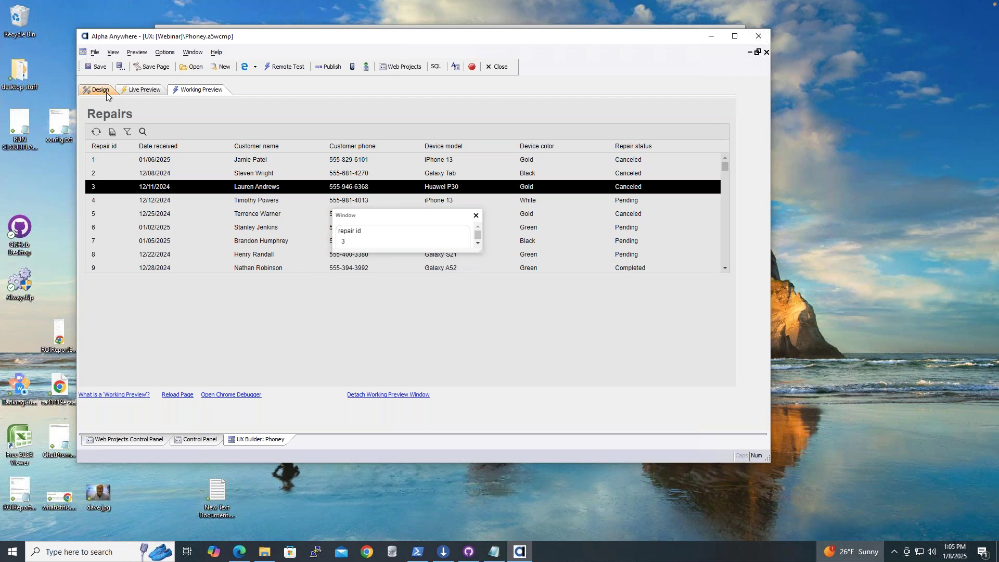
click(475, 215)
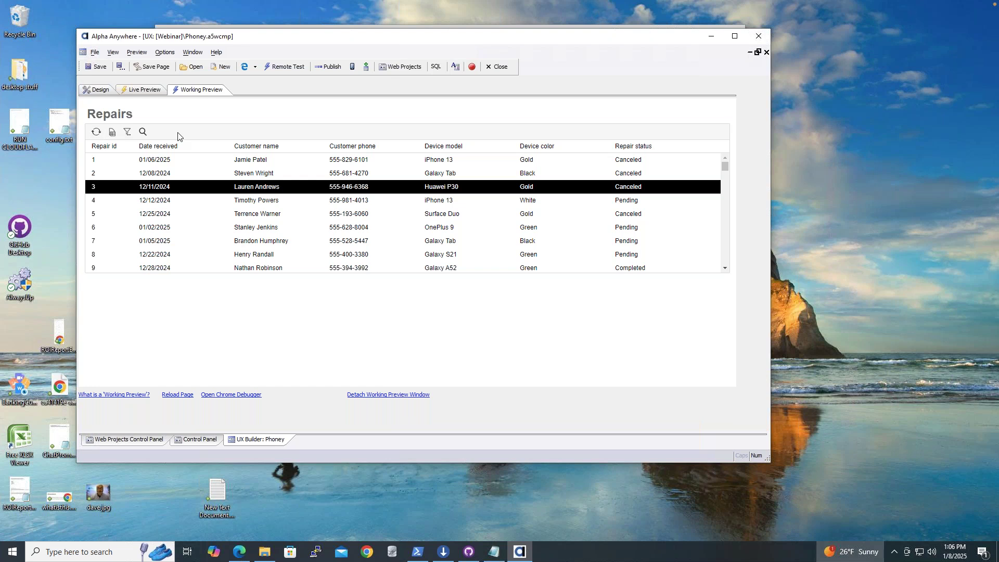
Return the Phoney component to its design view and close it
click(103, 94)
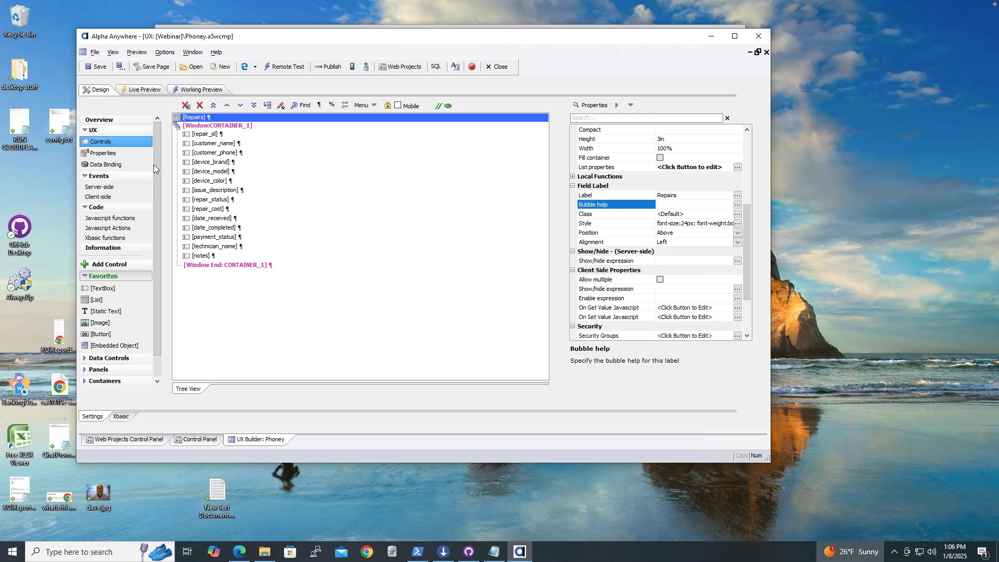
click(765, 53)
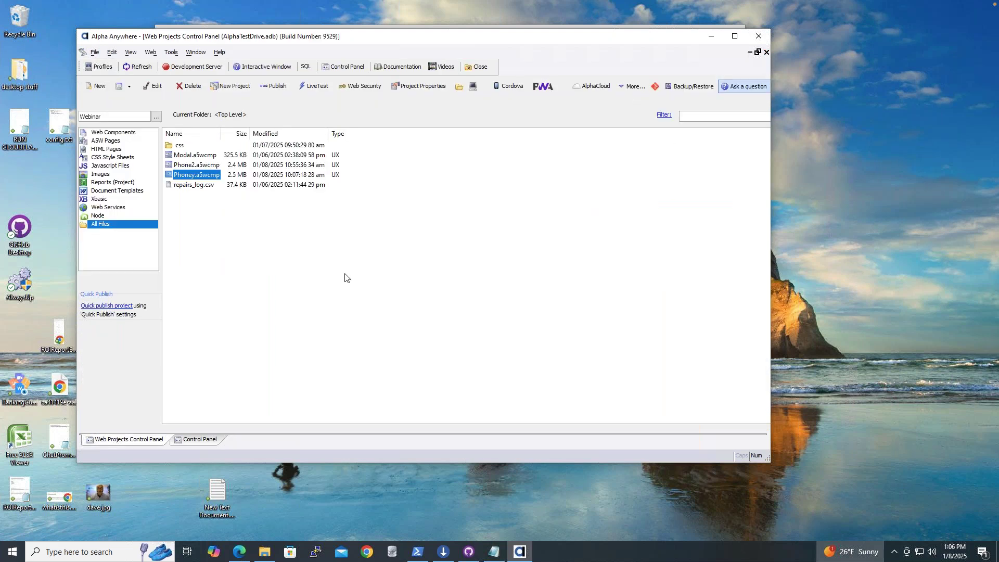
Switch to the Mac desktop and bring up the GoToWebinar Control Panel
key(ctrl+Left)
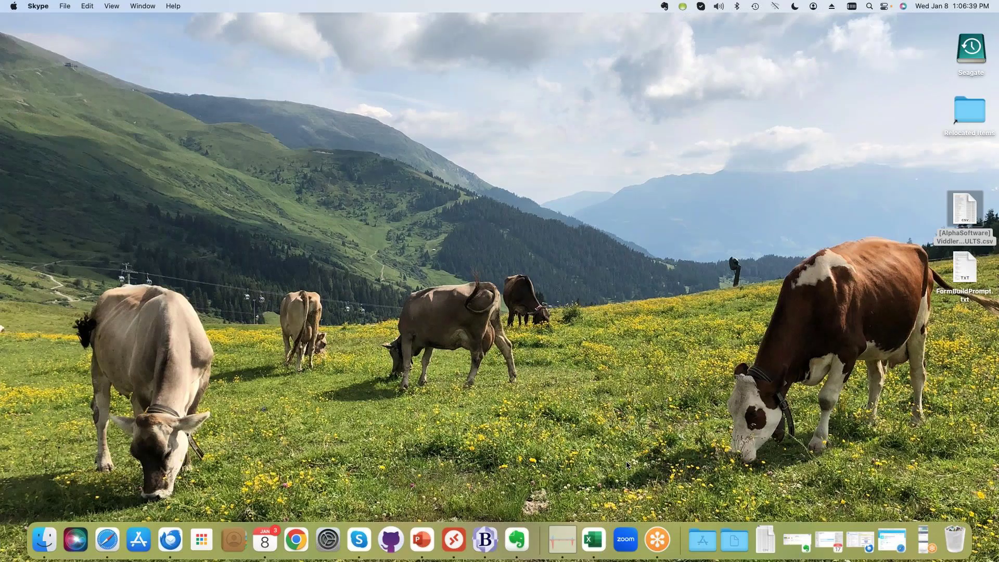
click(657, 541)
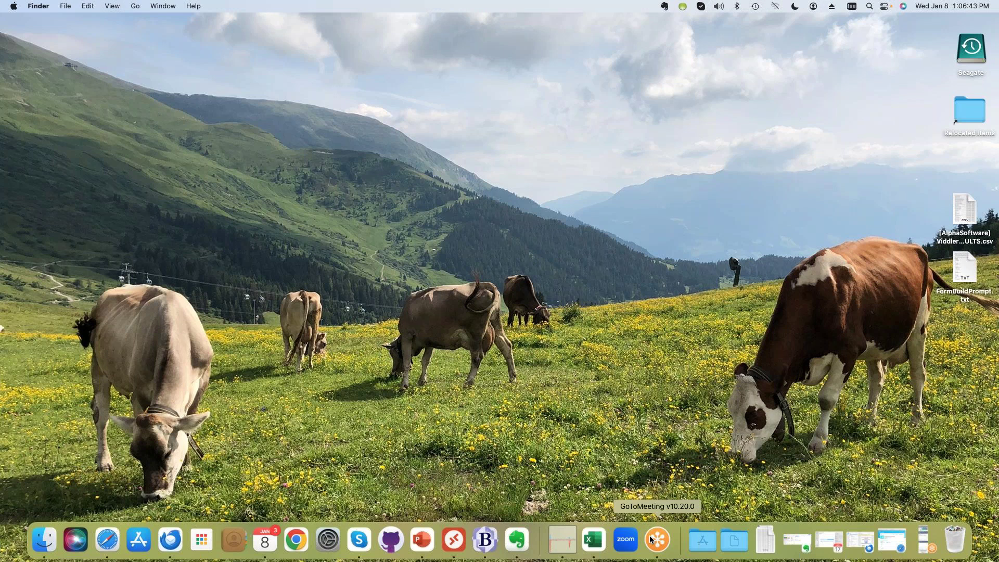
click(658, 541)
key(super+Tab)
key(super+Tab)
key(super+shift+Tab)
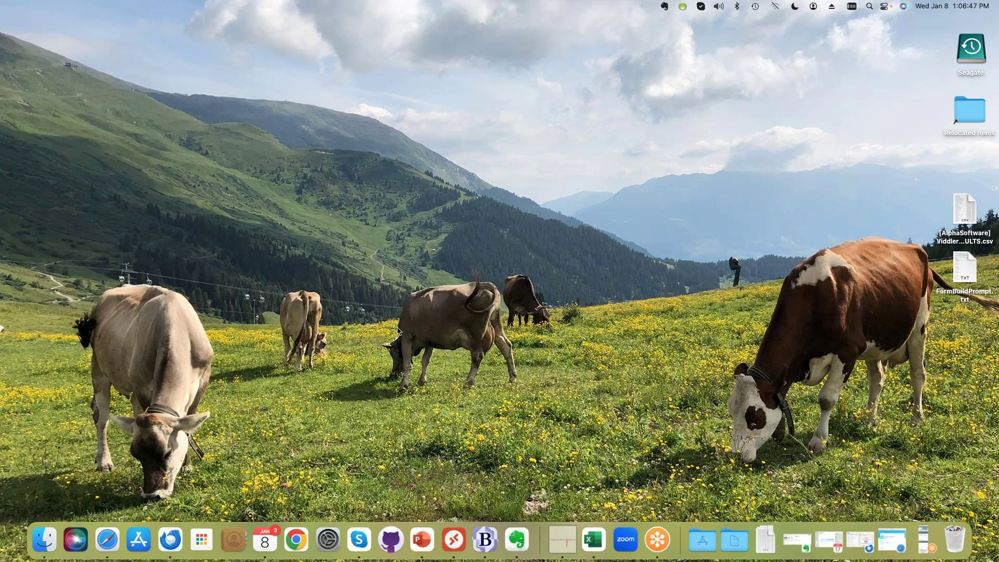
right_click(657, 540)
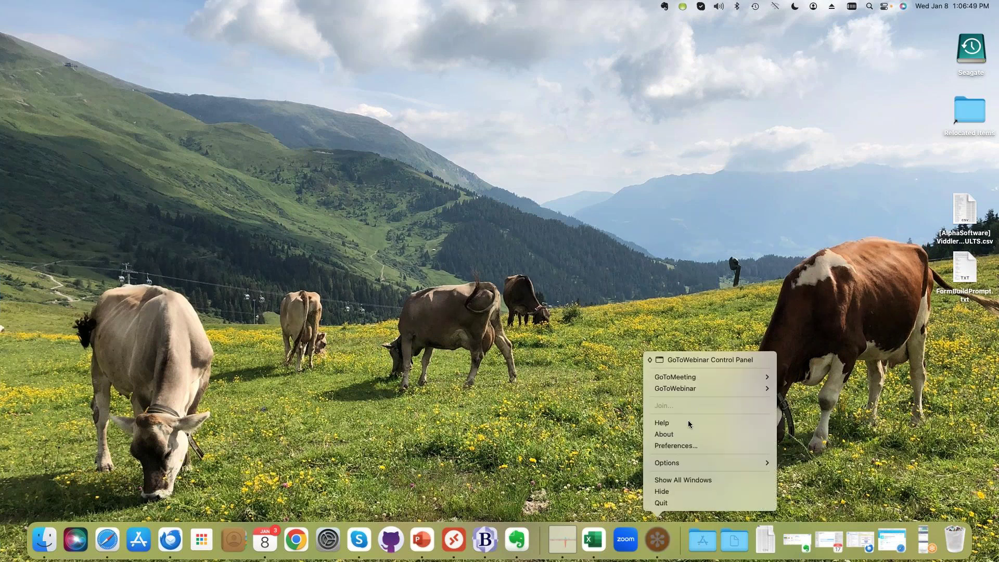
click(709, 361)
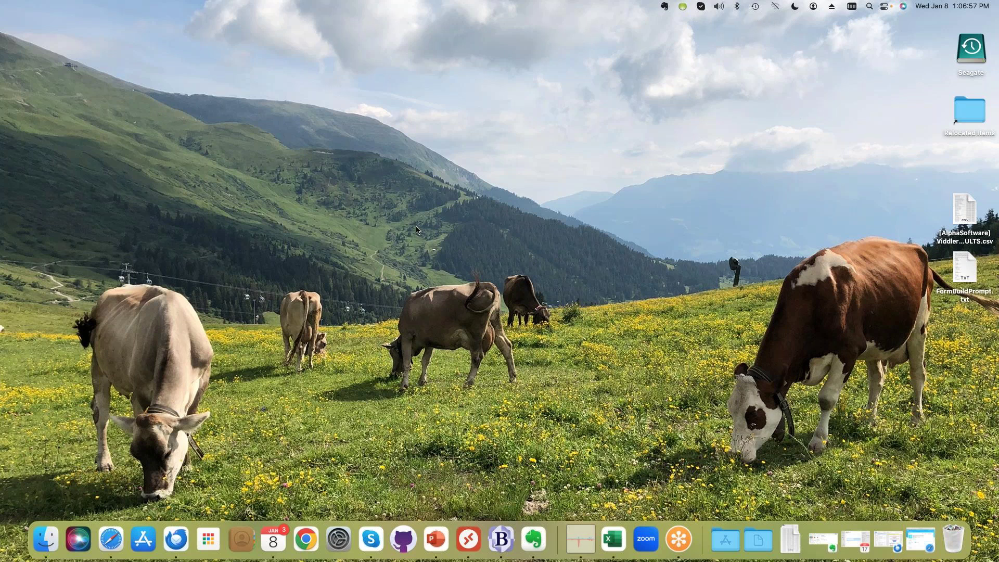
Switch back to Alpha Anywhere on the Windows desktop and create a new blank UX web component
key(super+Tab)
click(317, 281)
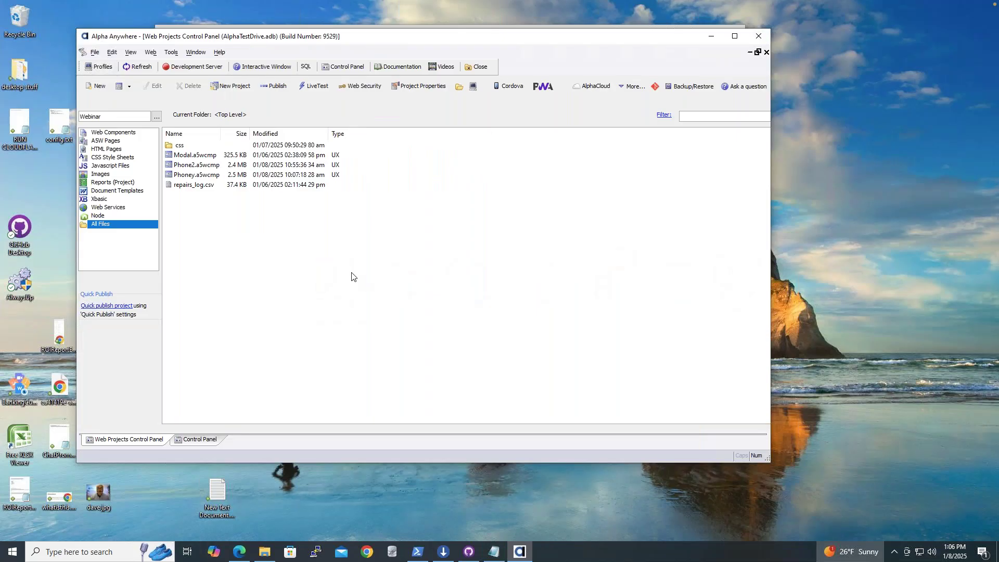
click(99, 86)
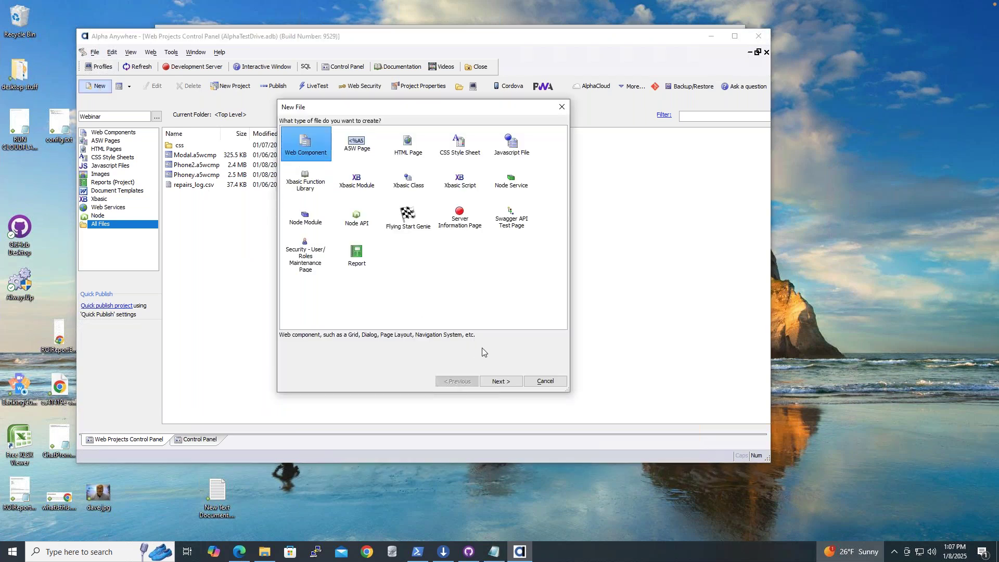
click(500, 381)
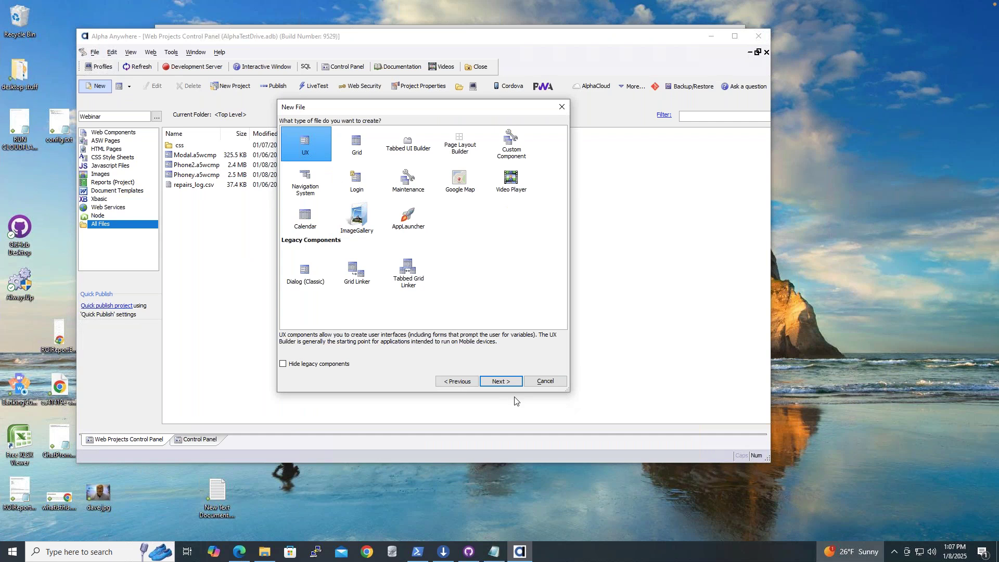
click(500, 381)
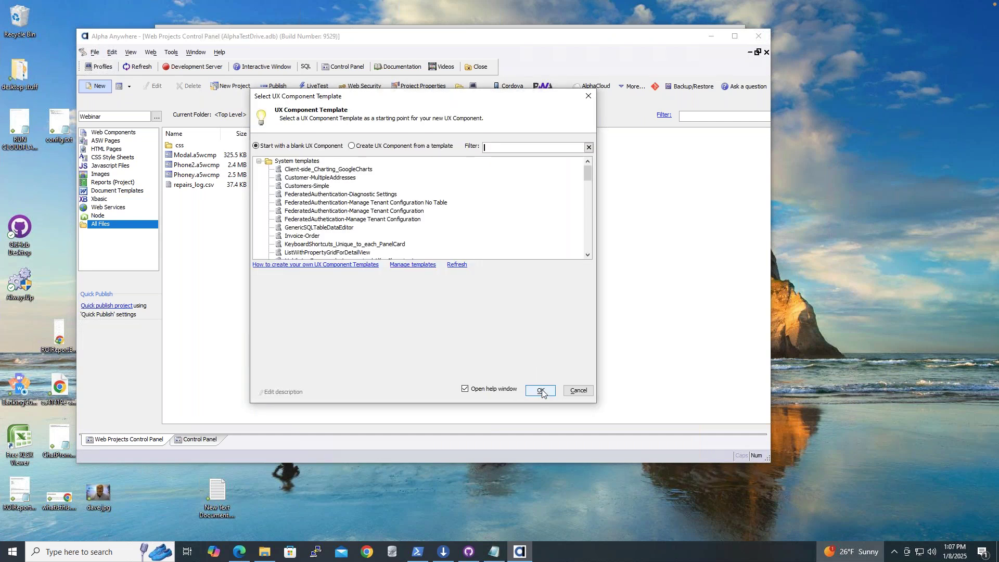
click(541, 391)
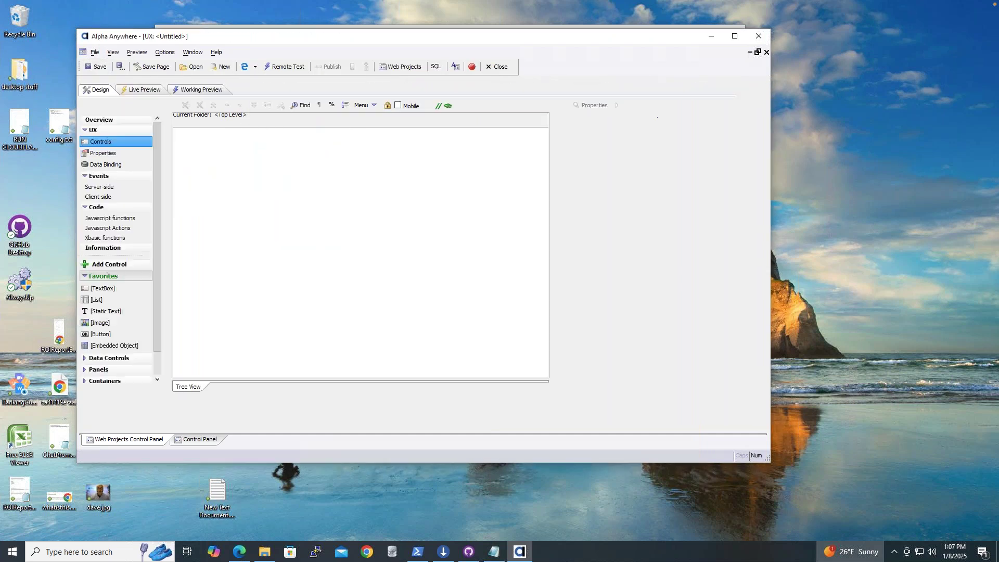
Add a single List control to the component, keeping the name list1 and entering a repairs label
double_click(128, 299)
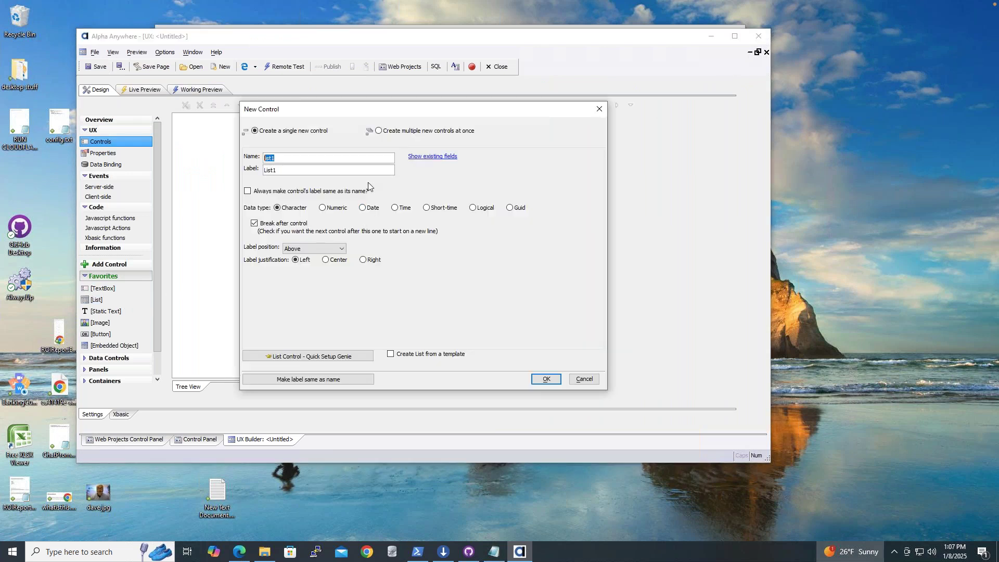
key(Tab)
text(Repai)
click(545, 380)
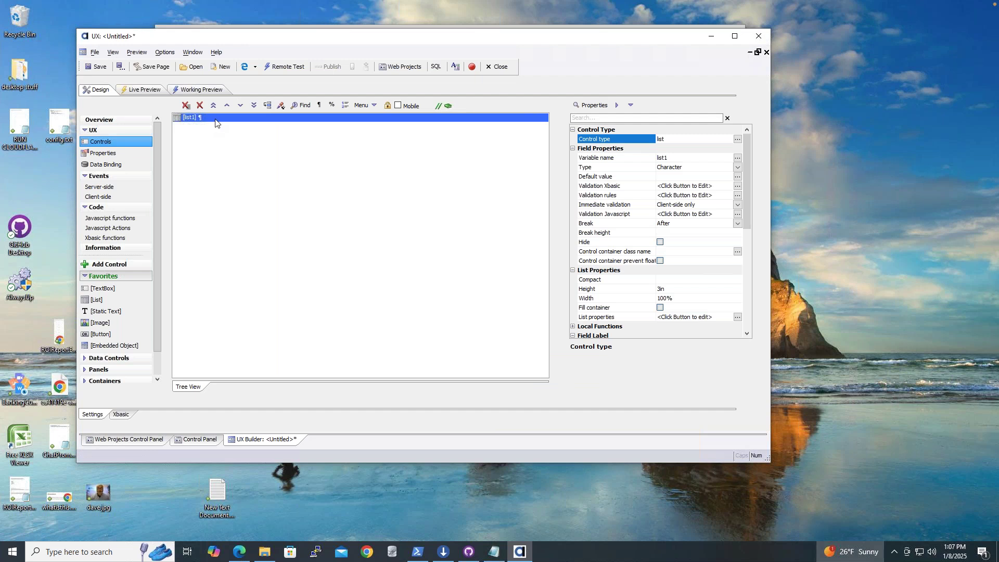
Fill list1's static data with the entire contents of repairs_log_with_formatted_dates.csv, copied from Notepad
double_click(215, 123)
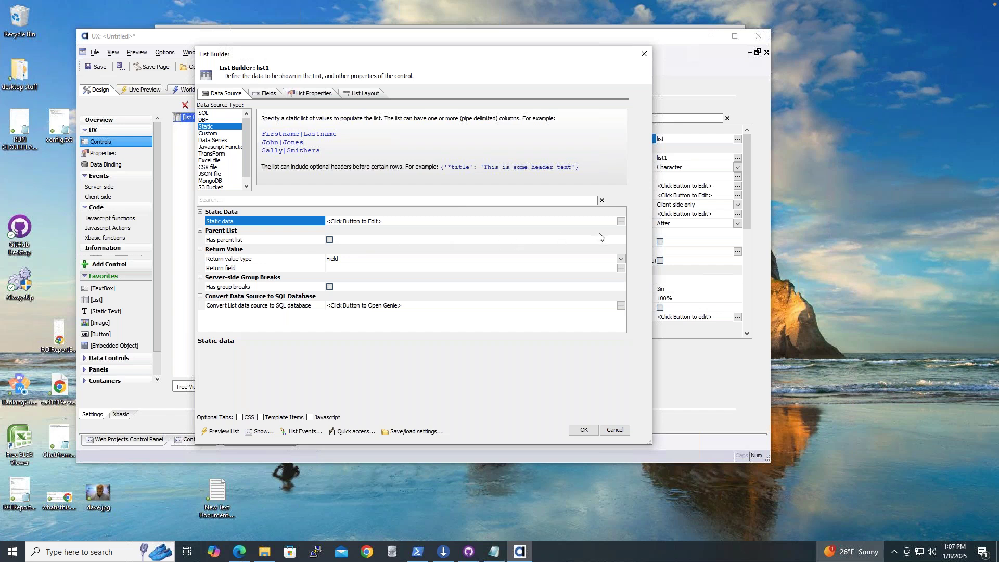
click(620, 224)
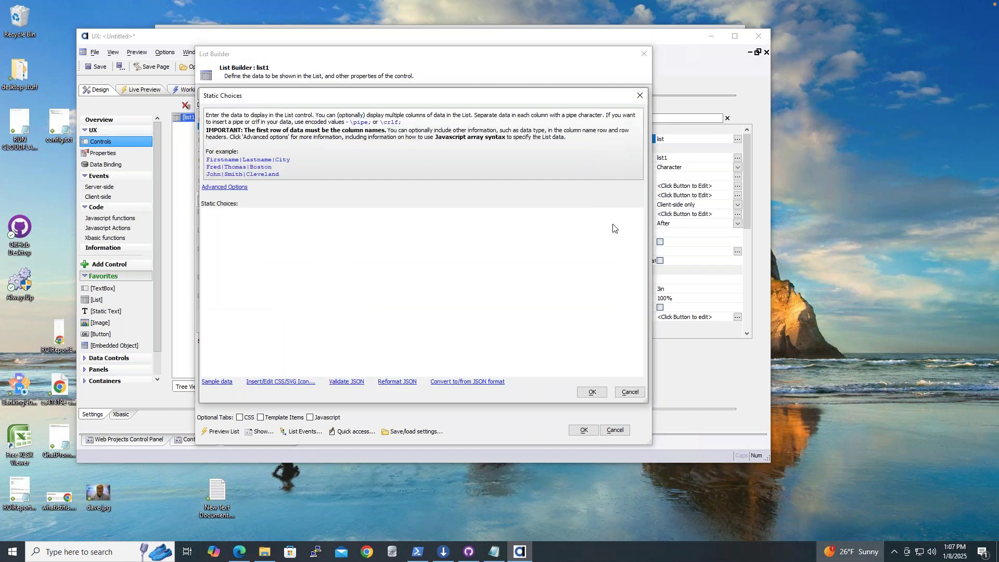
click(494, 551)
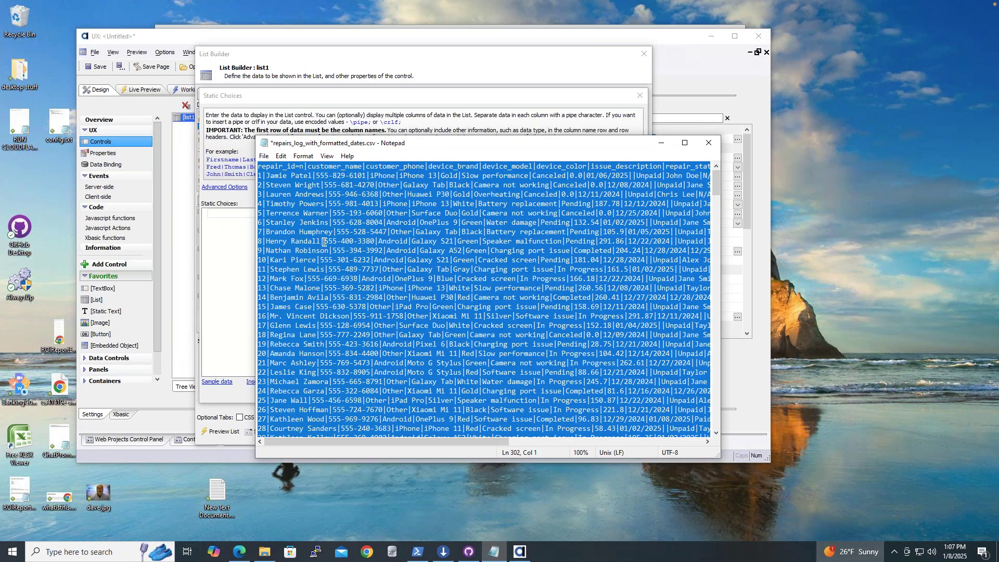
right_click(324, 242)
click(359, 272)
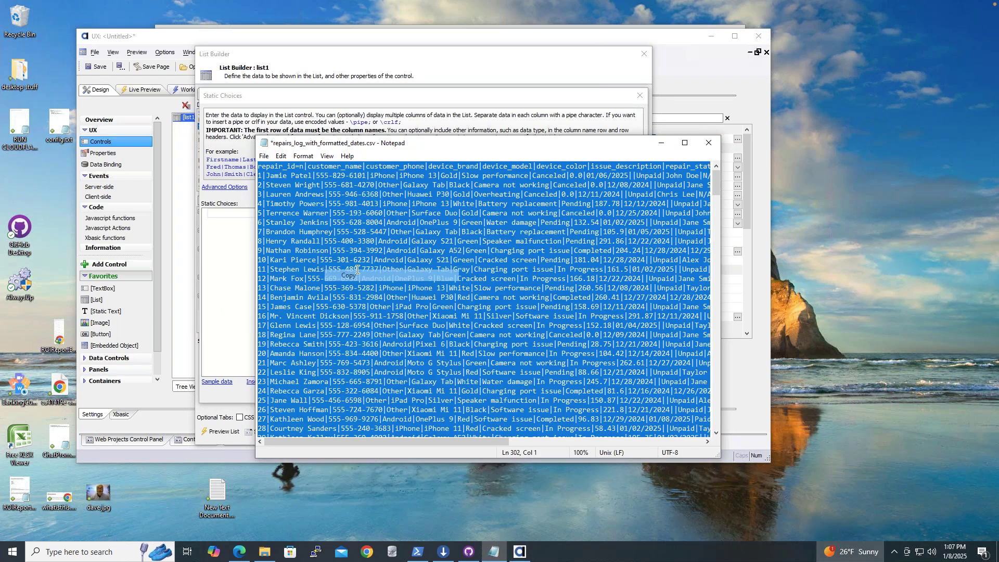
click(227, 219)
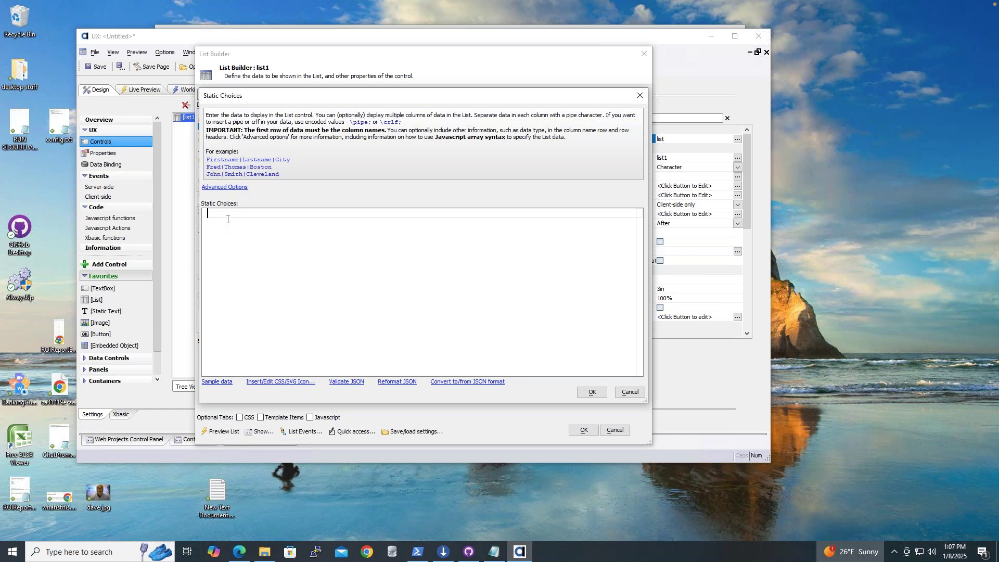
key(ctrl+v)
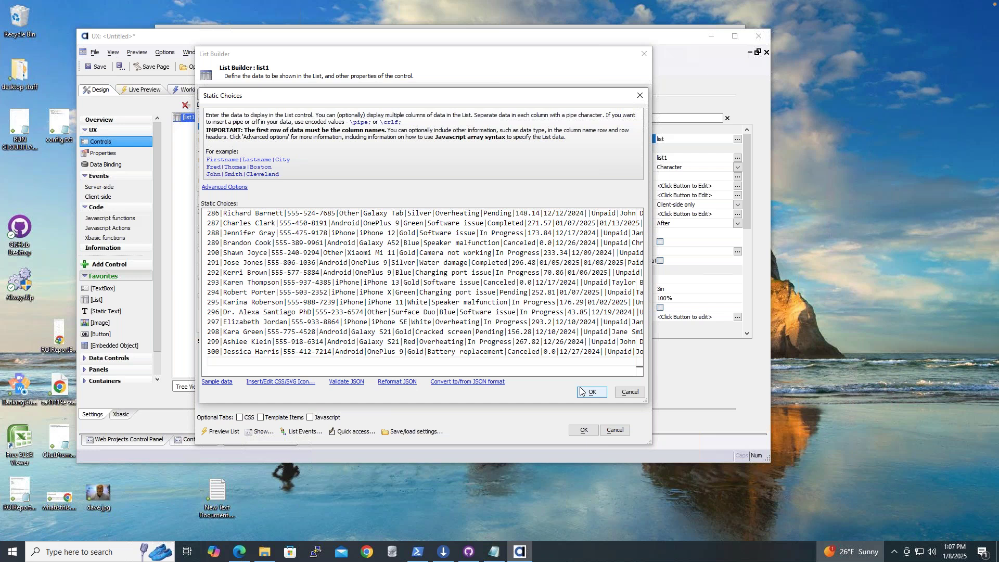
click(585, 393)
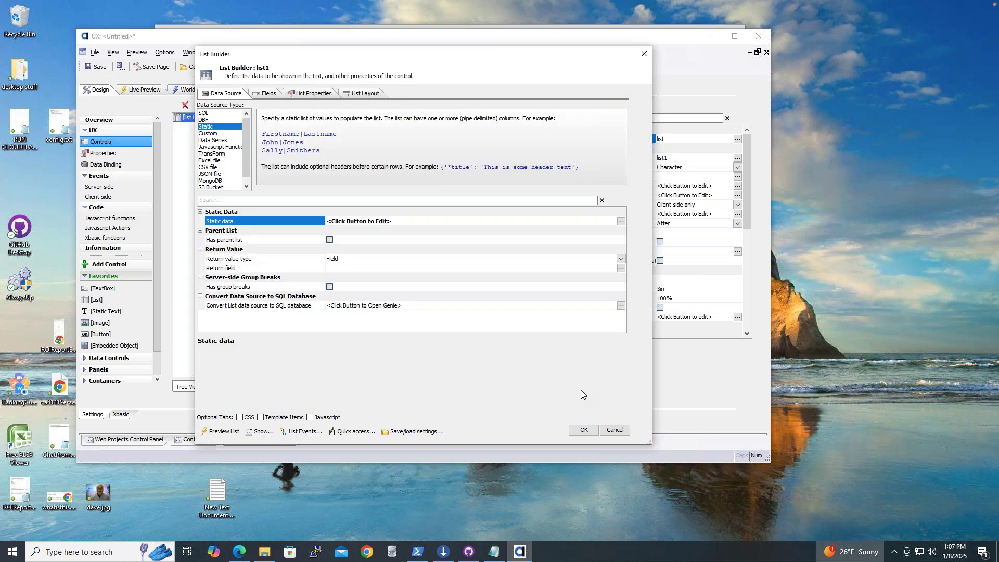
Review the list's fields, and add repair_id, customer_name, device_model and device_color as columns in the list layout
click(267, 95)
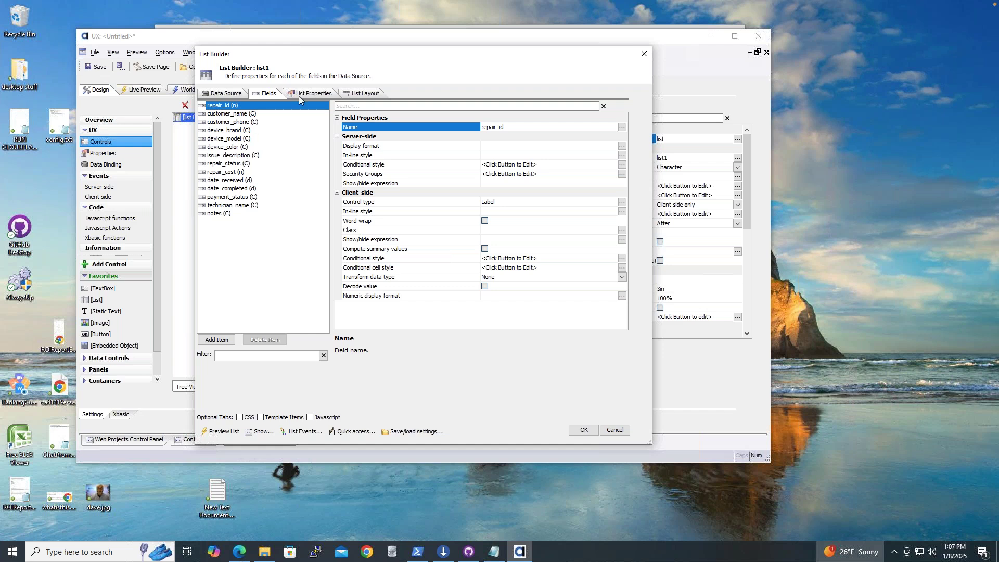
click(356, 94)
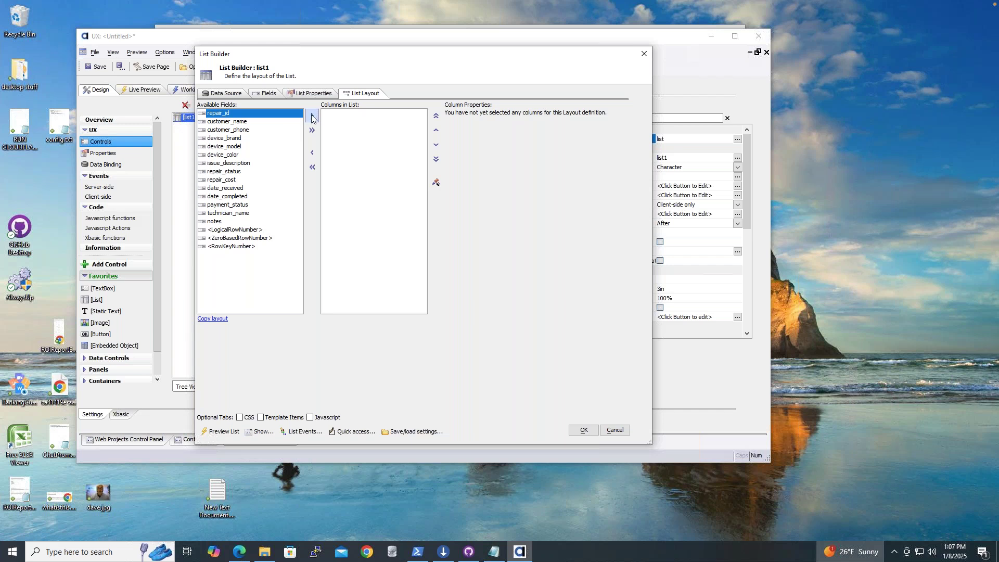
click(311, 117)
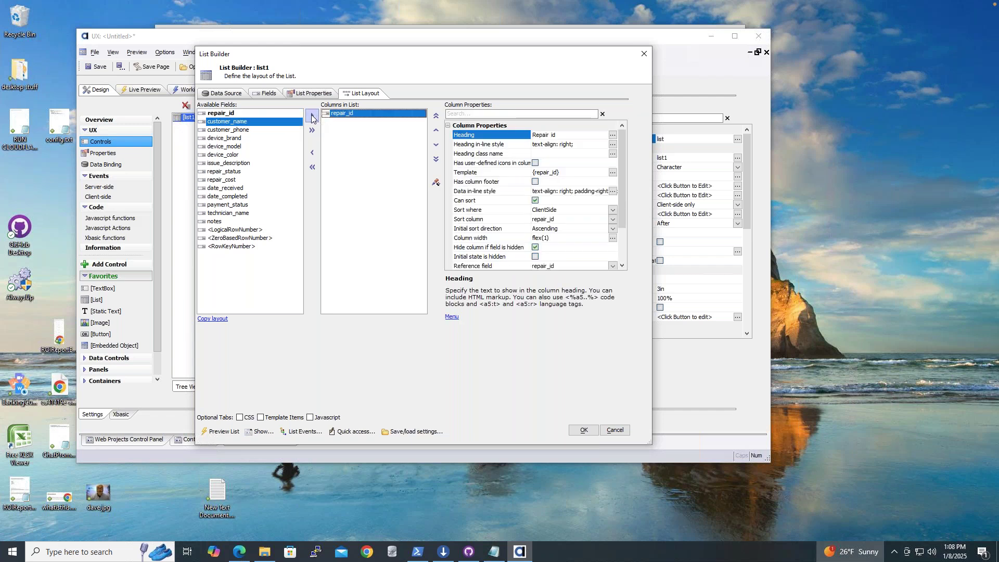
click(311, 117)
click(263, 137)
click(263, 146)
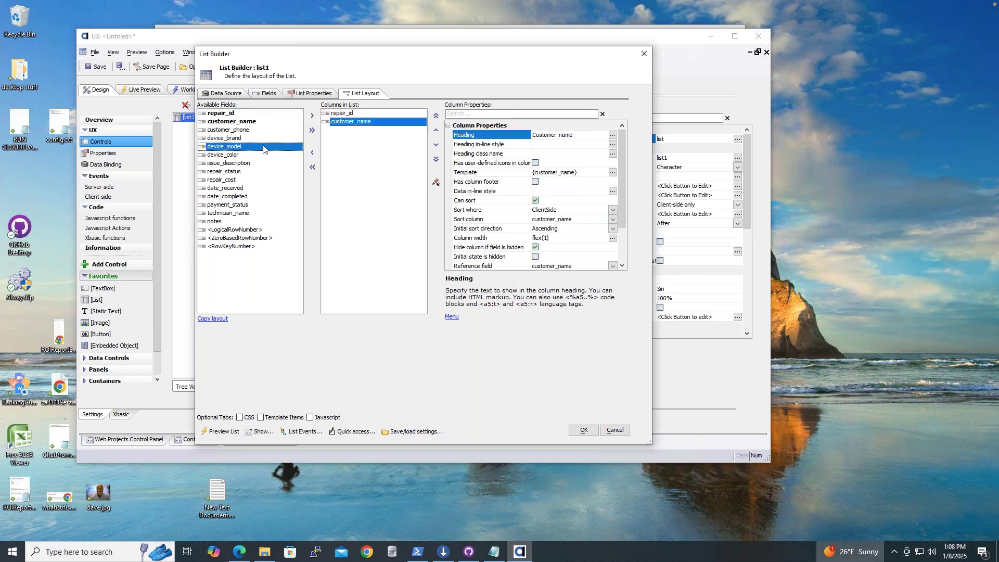
click(311, 116)
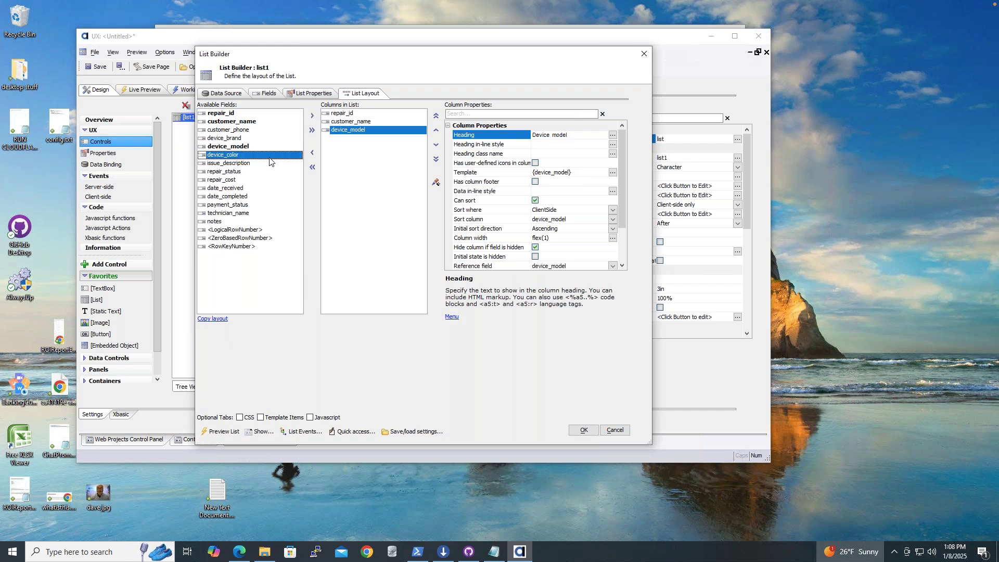
click(310, 117)
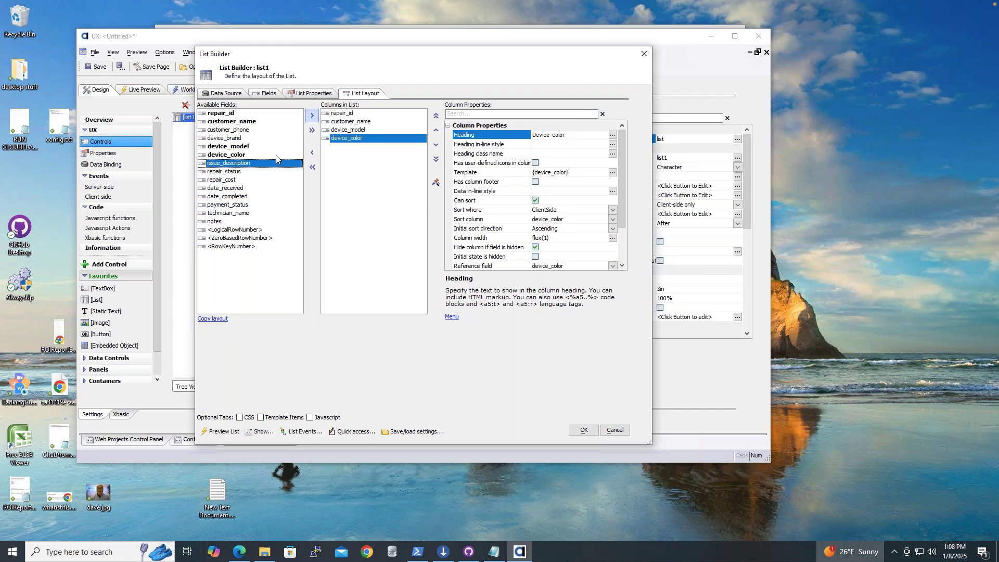
Add date_received and repair_status as further columns in the list layout
click(258, 188)
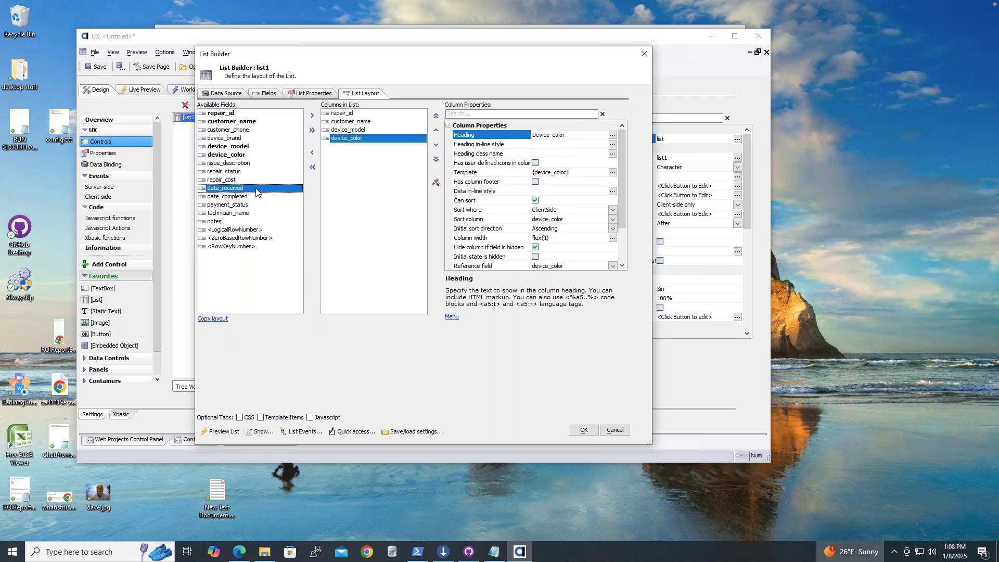
click(312, 115)
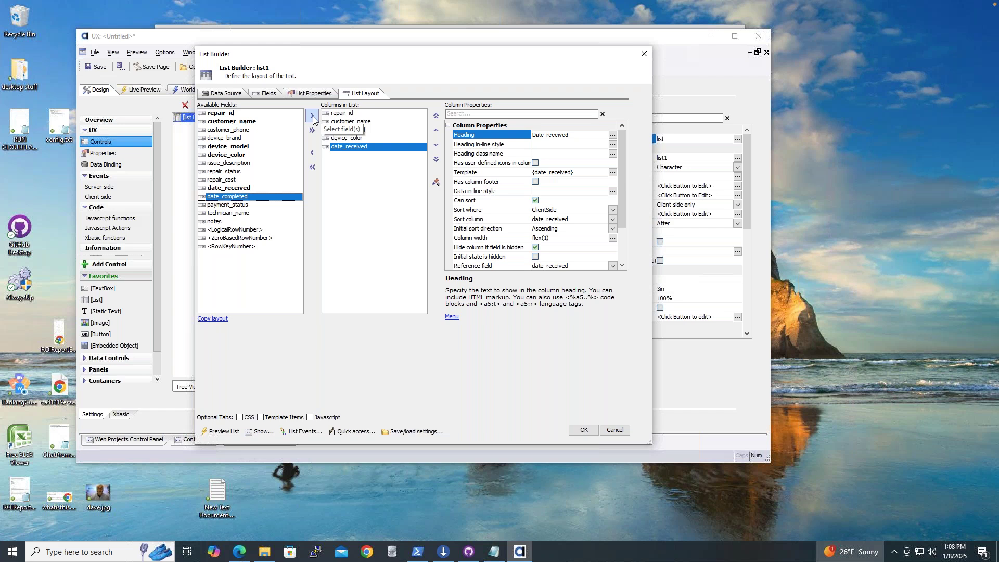
click(237, 205)
click(247, 180)
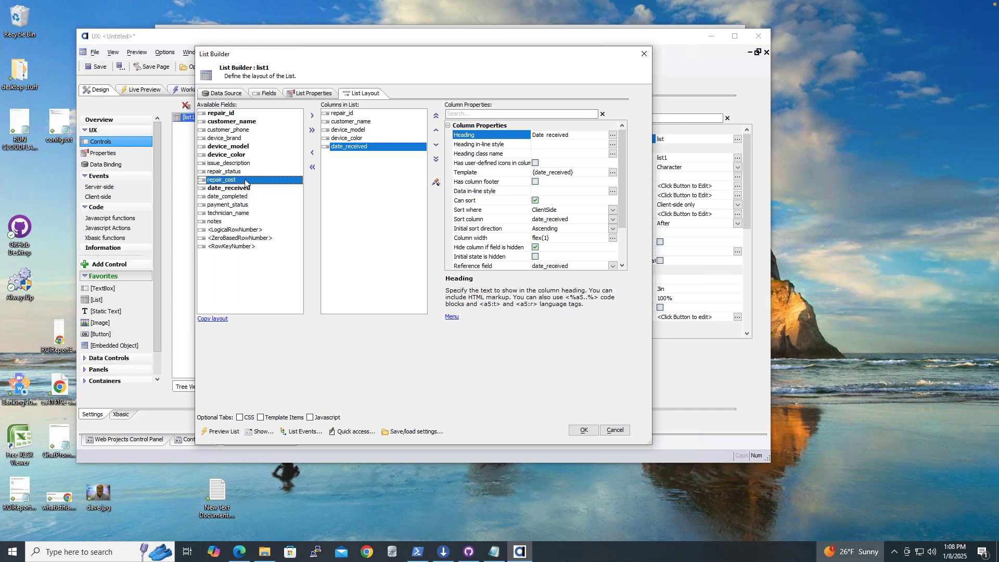
click(248, 171)
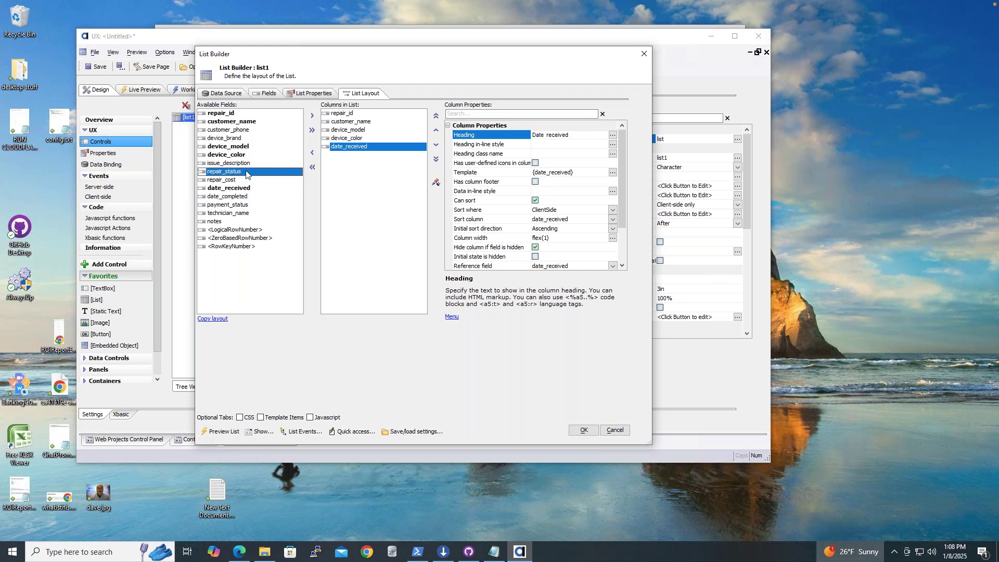
click(312, 115)
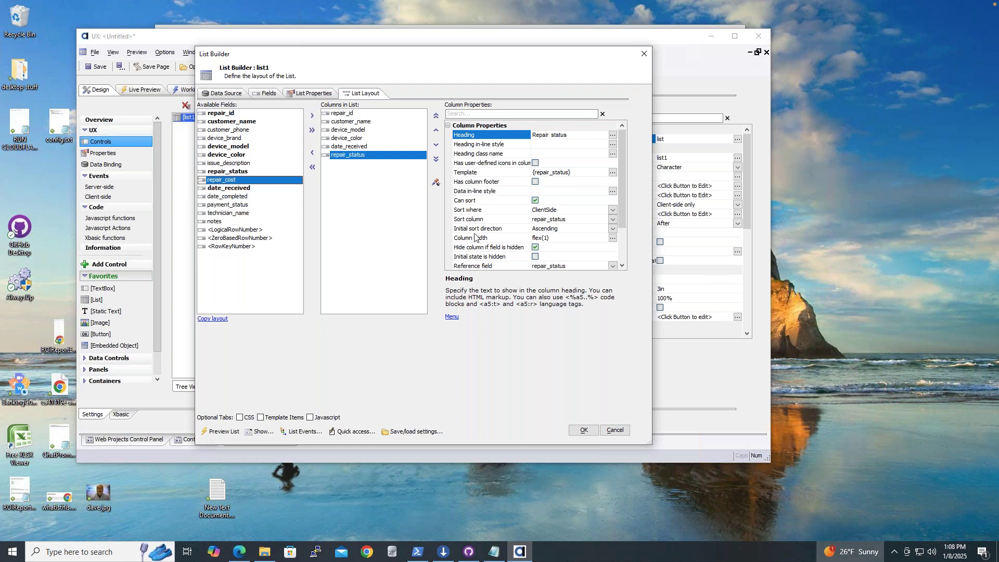
Look through the repair_id column's properties and preview the list, closing the preview again
click(372, 114)
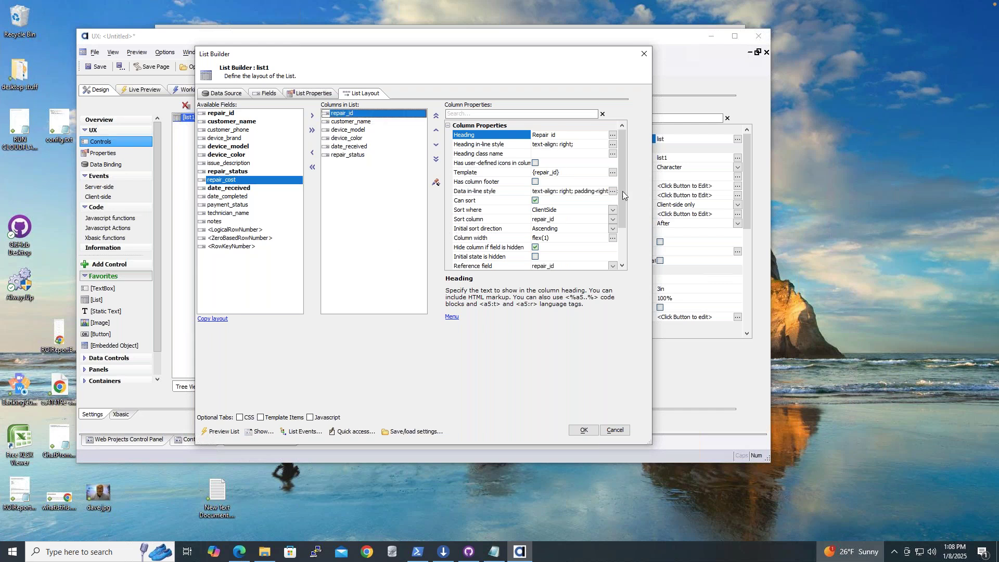
drag(622, 157, 623, 209)
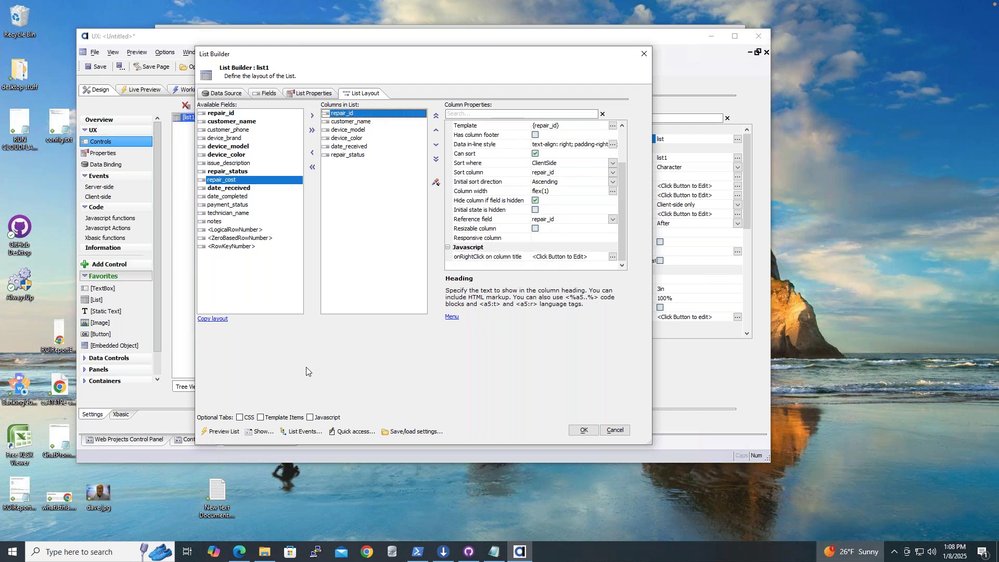
click(226, 433)
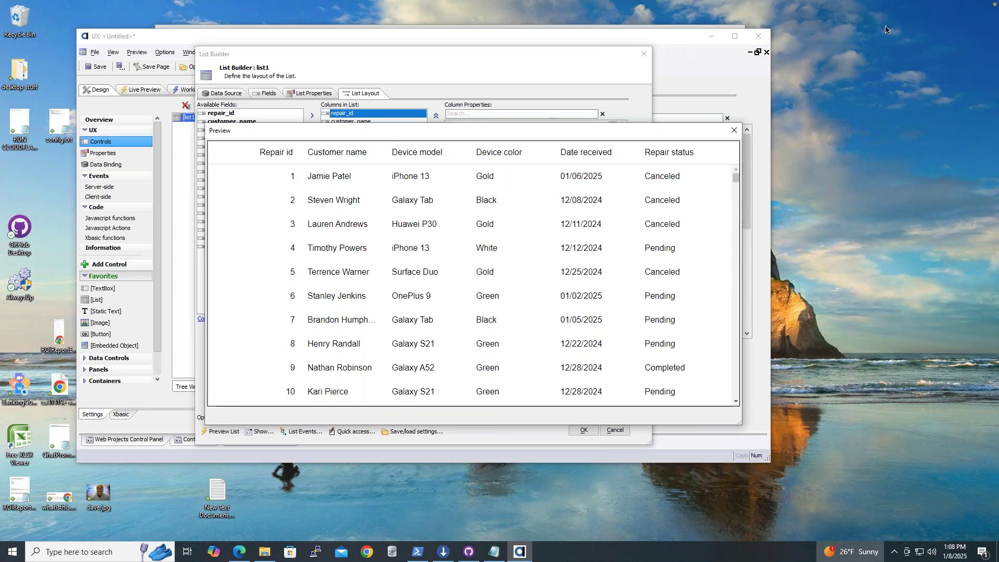
click(734, 130)
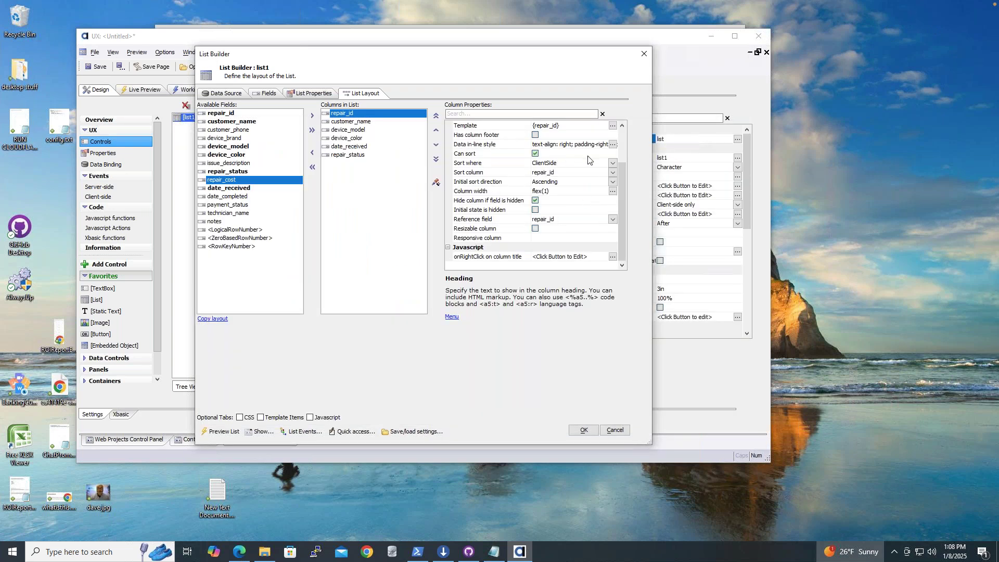
Set the repair_id column's width to flex(.5)
click(586, 193)
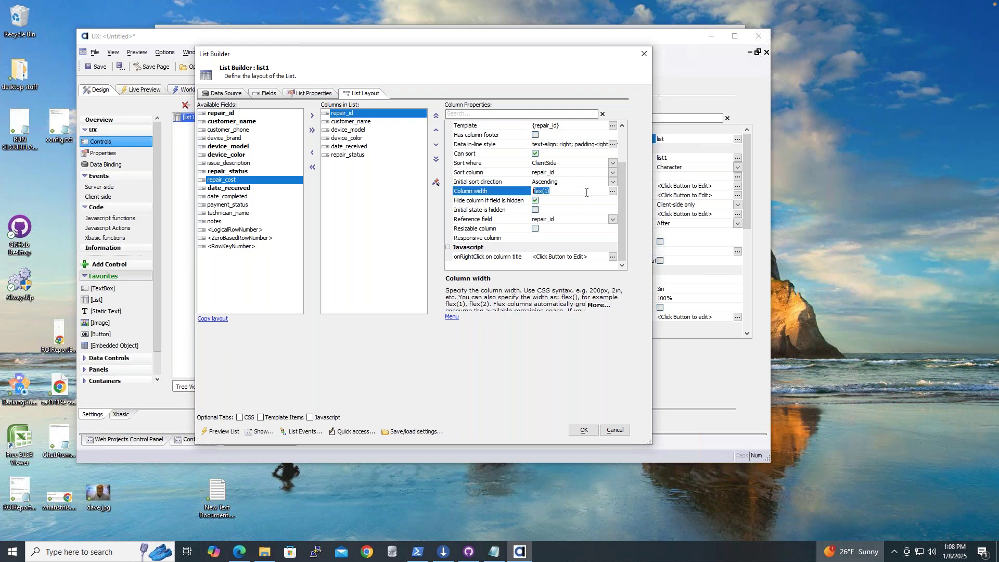
click(612, 192)
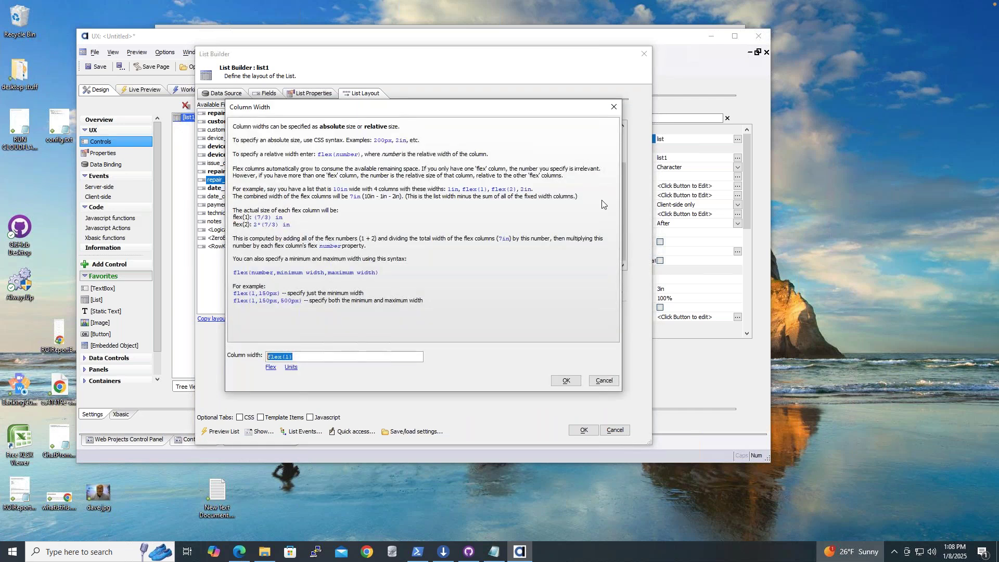
click(313, 356)
click(566, 380)
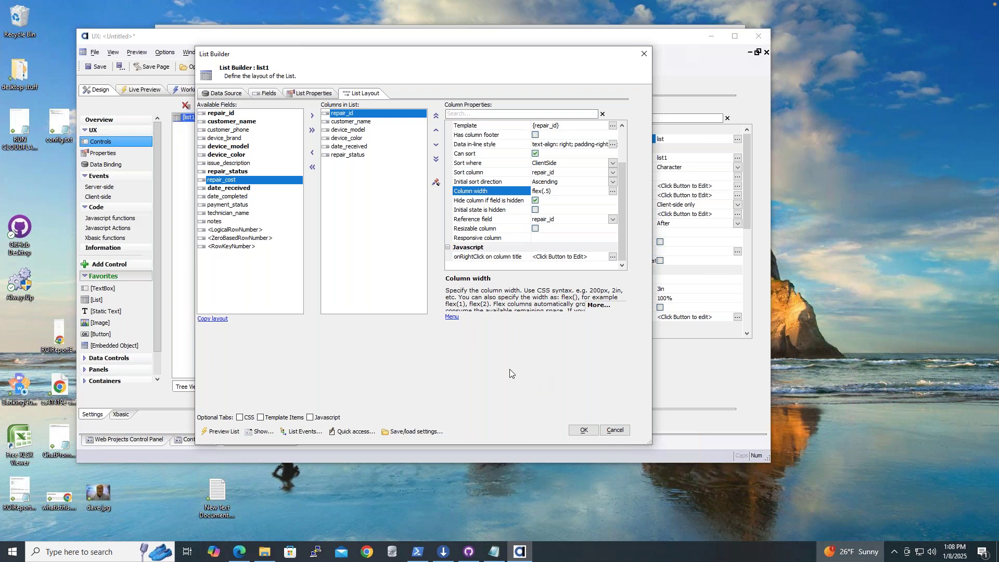
Search the list properties for "compact", shorten the search to "comp", and clear it to show all properties
click(322, 96)
click(282, 122)
text(compact)
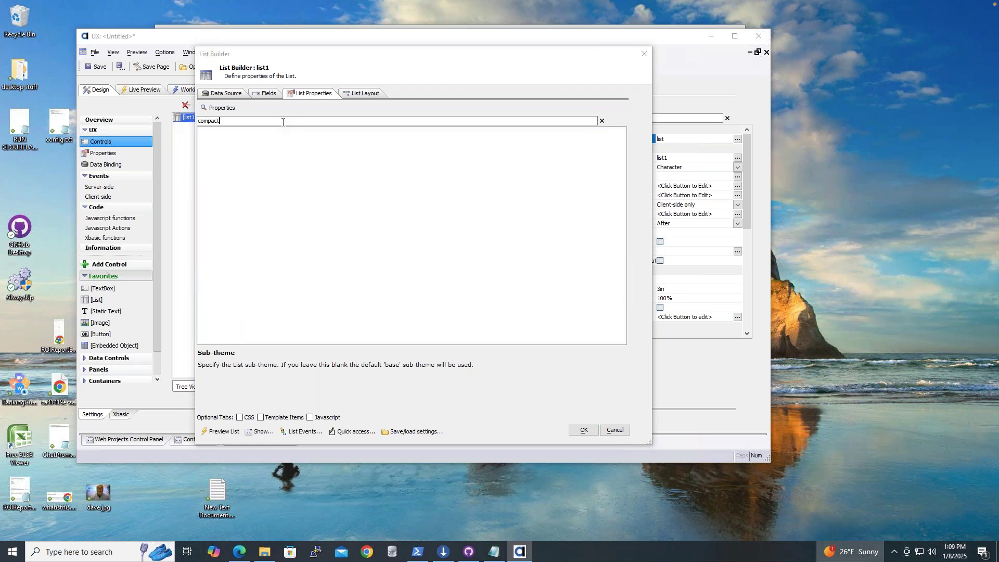
key(BackSpace)
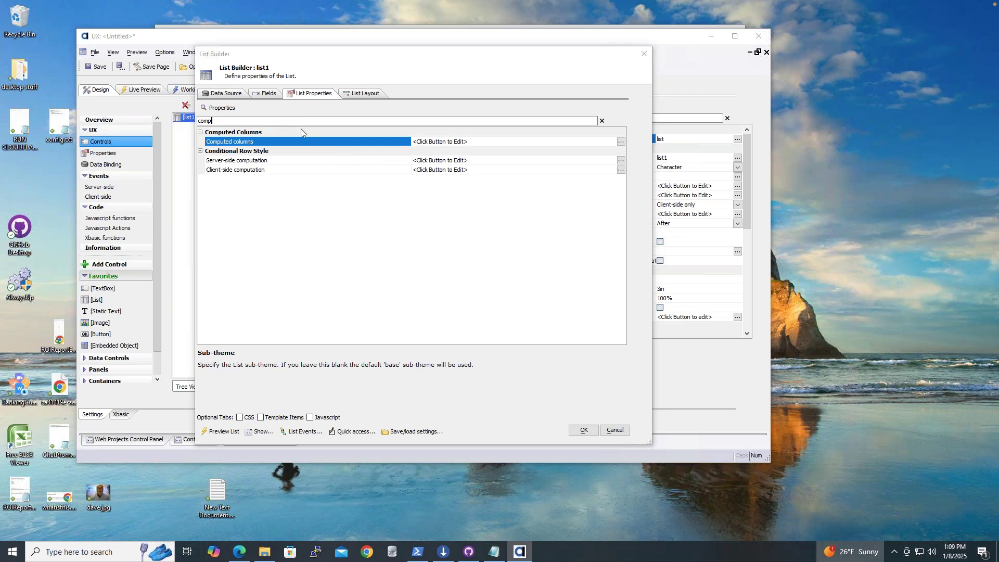
key(BackSpace)
key(BackSpace)
key(BackSpace)
key(BackSpace)
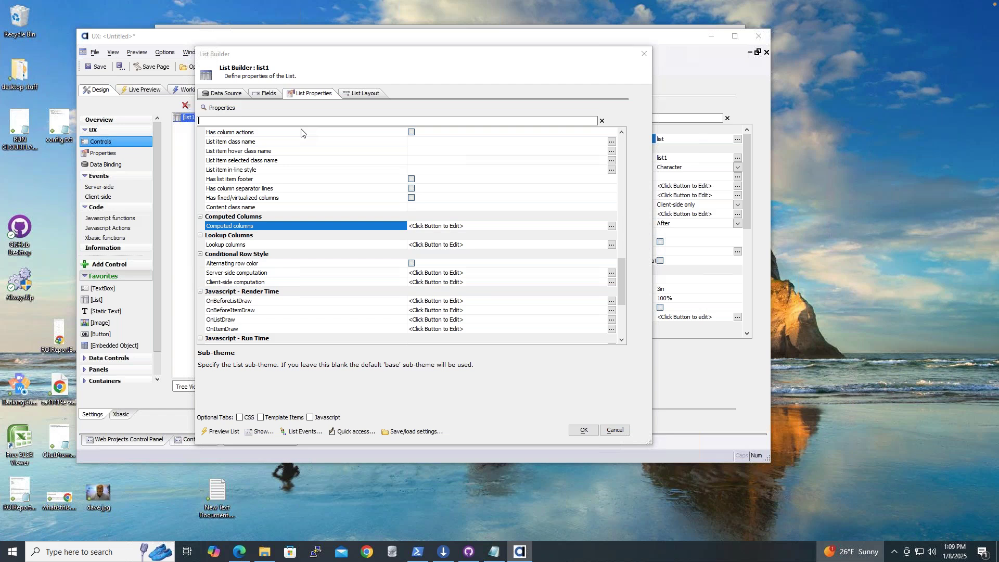
Filter the list properties by "com", and accept the list settings
text(co)
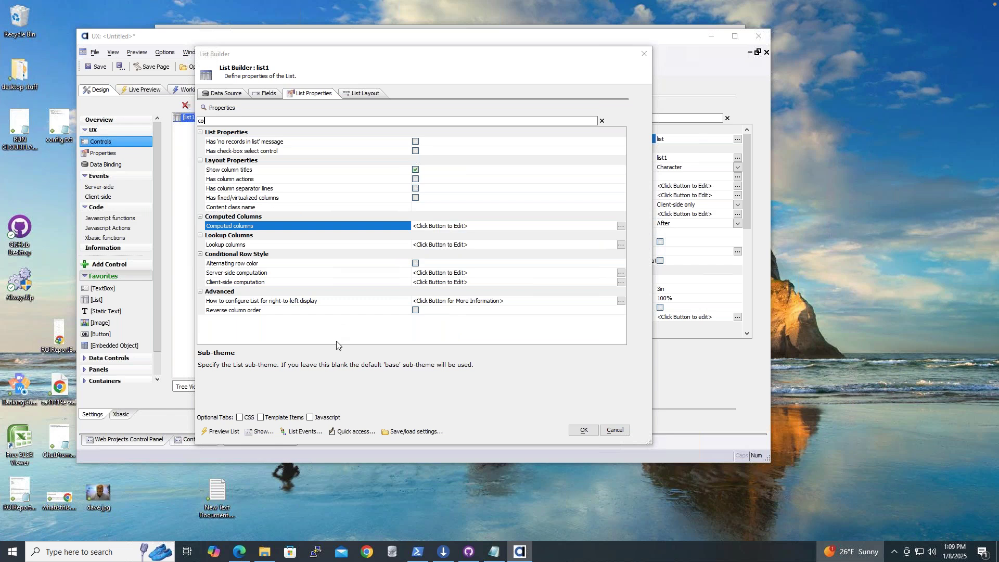
text(m)
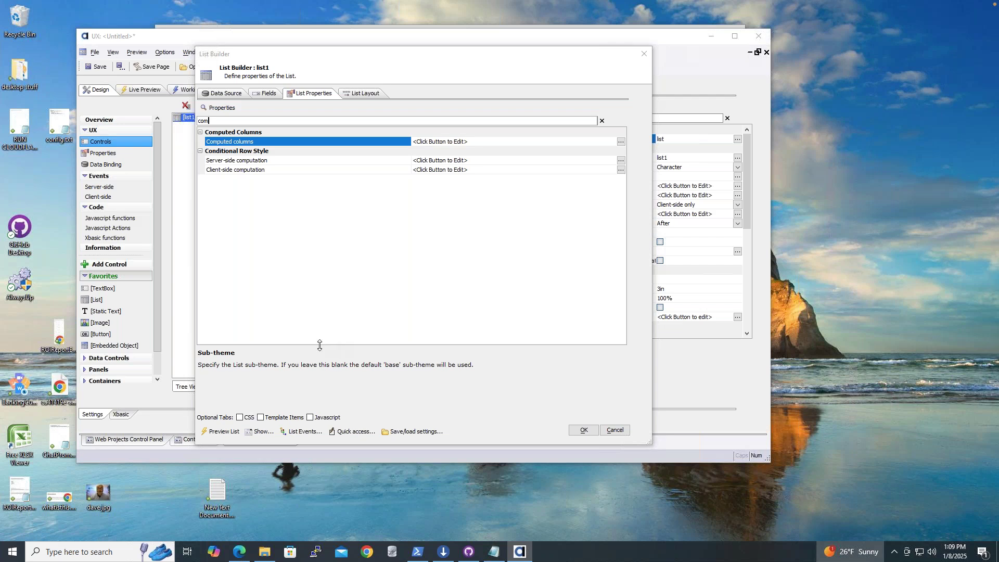
click(583, 431)
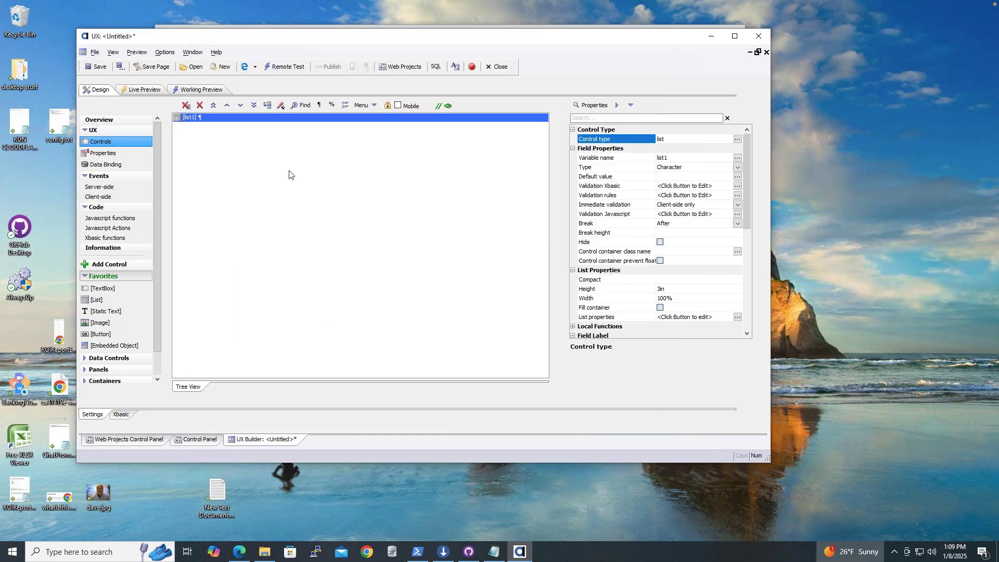
Save the UX component in the Webinar project as Phone3
click(98, 68)
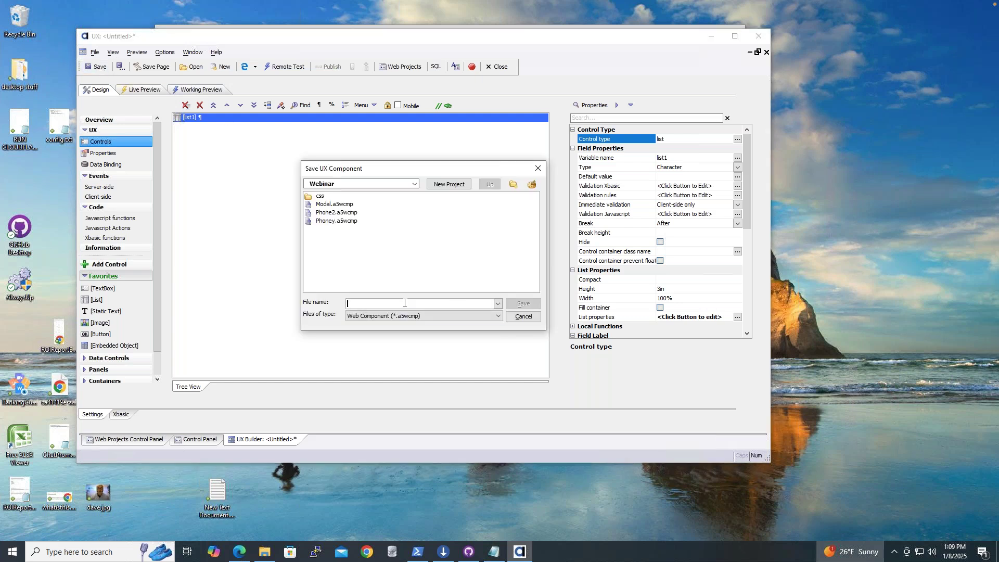
text(Phio)
text(one3)
key(Return)
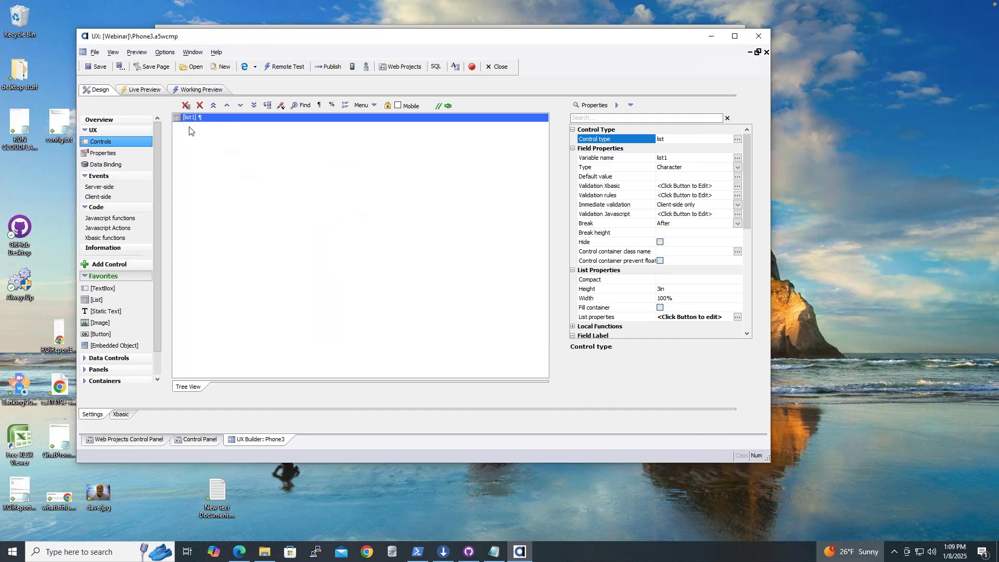
Find the compact theme setting by searching the UX properties for "comp", turn on Use compact theme, and save the component
click(113, 153)
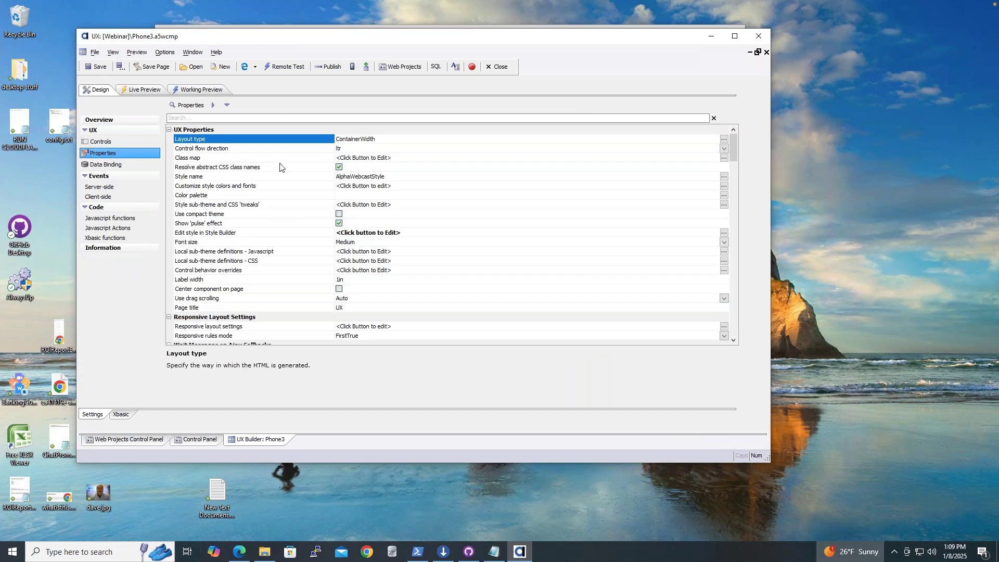
click(249, 118)
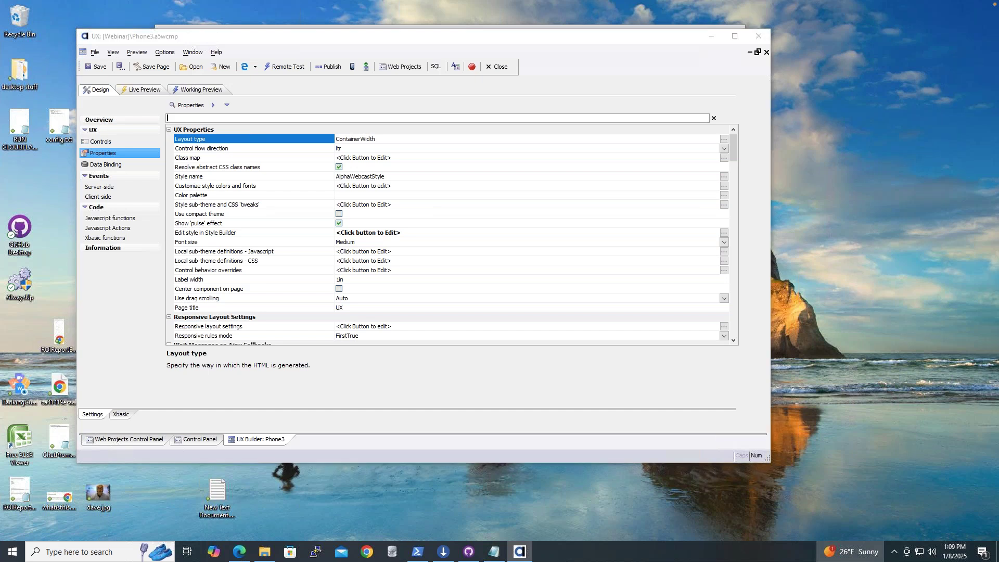
text(comp)
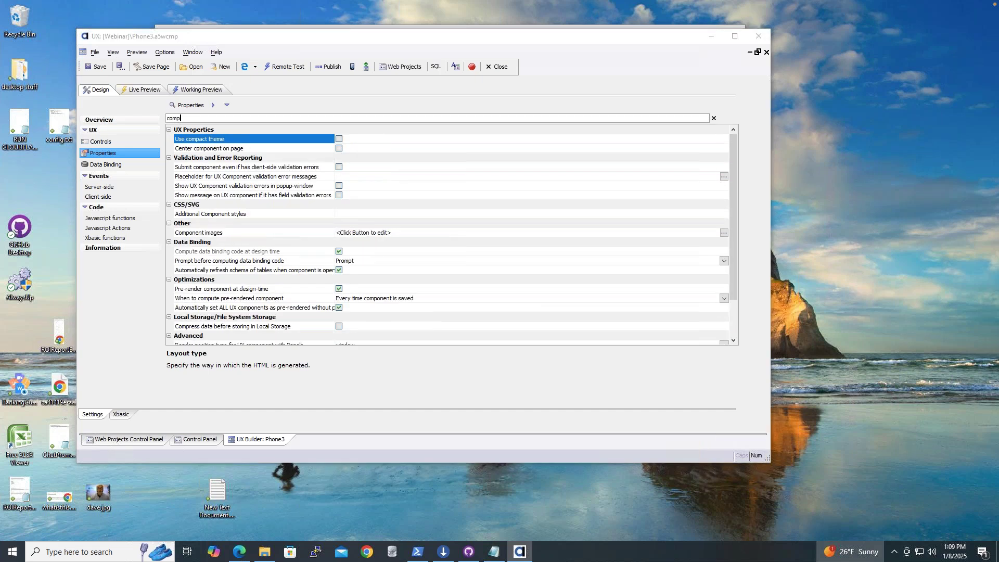
click(340, 139)
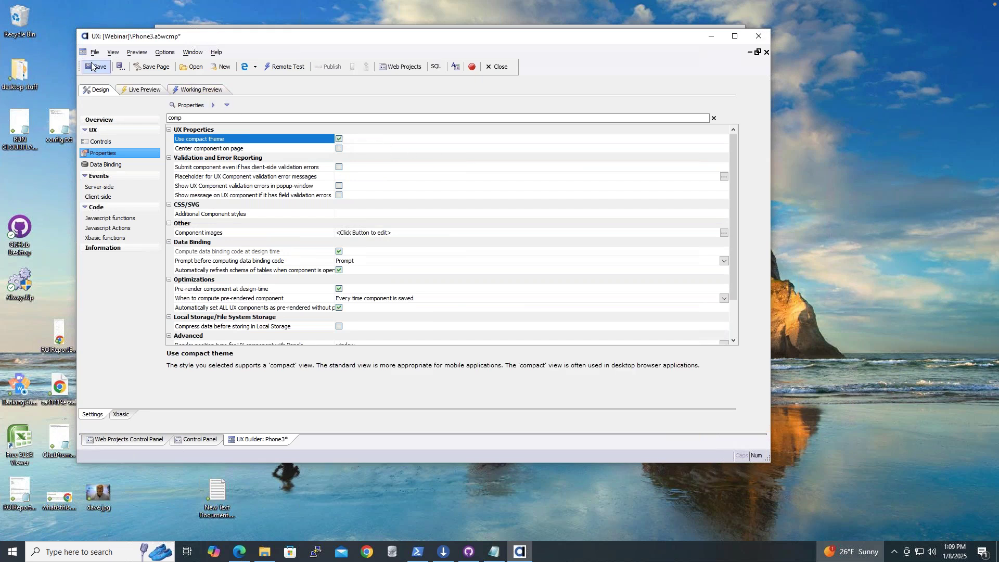
click(120, 67)
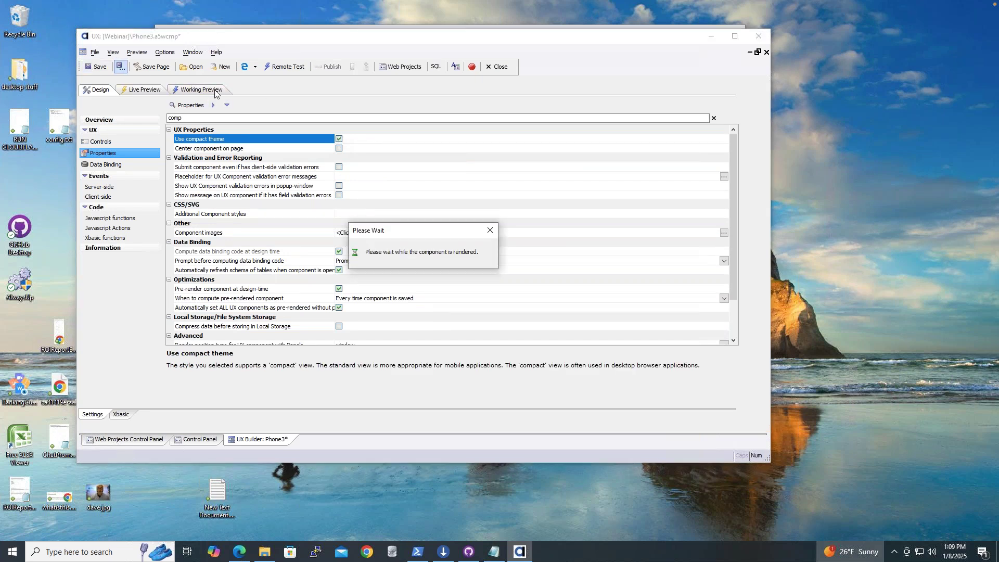
View the Repairs list in the working preview and sort it by Date received, first ascending and then descending
click(201, 90)
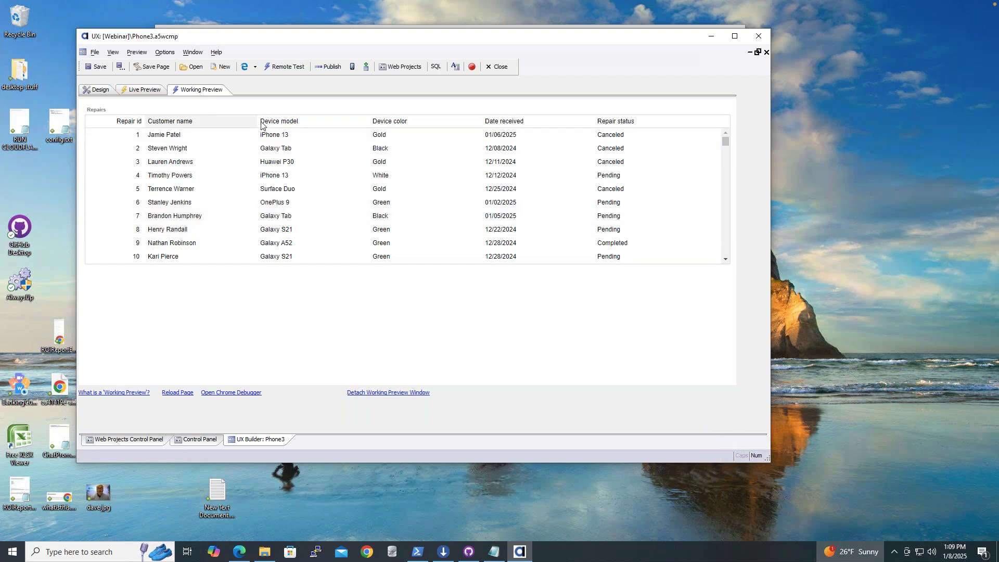
click(502, 122)
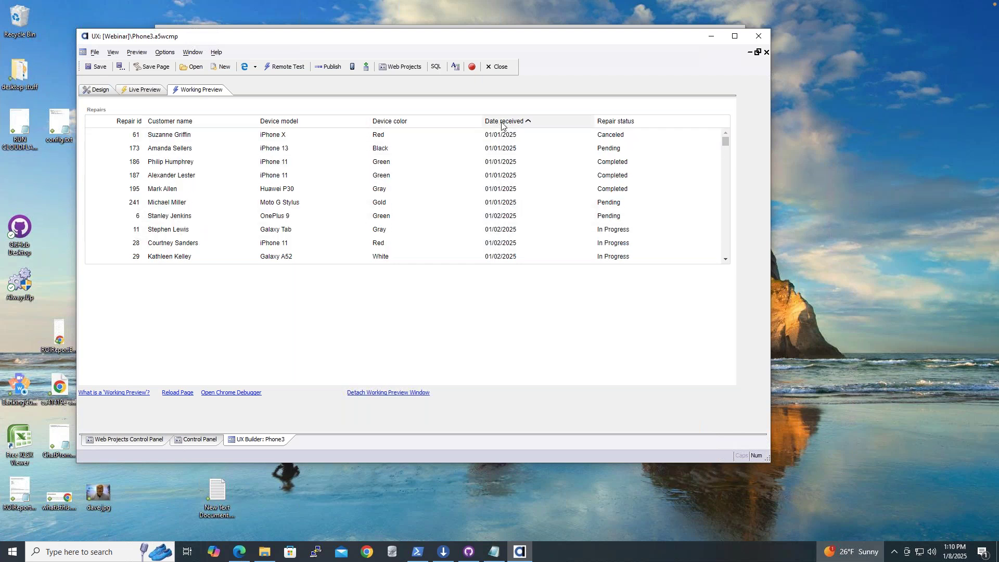
click(502, 122)
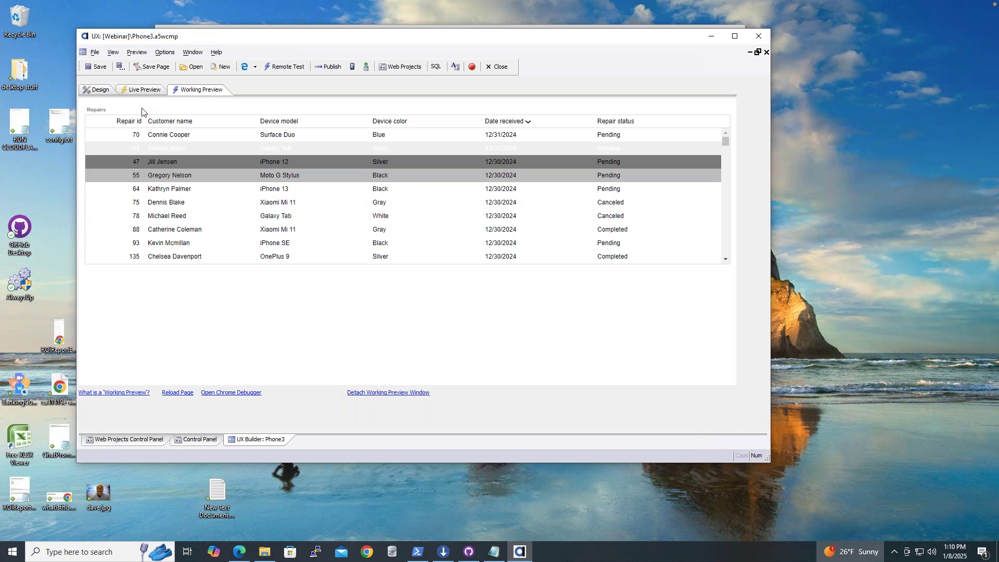
Return to the component's design and turn on Has 'Action Bar' in the properties of list1
click(104, 94)
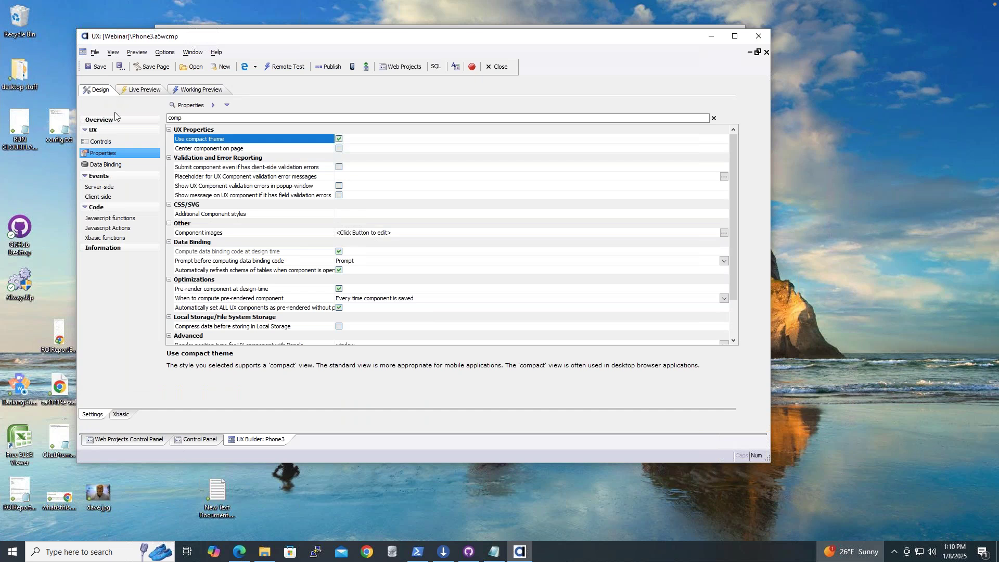
click(114, 139)
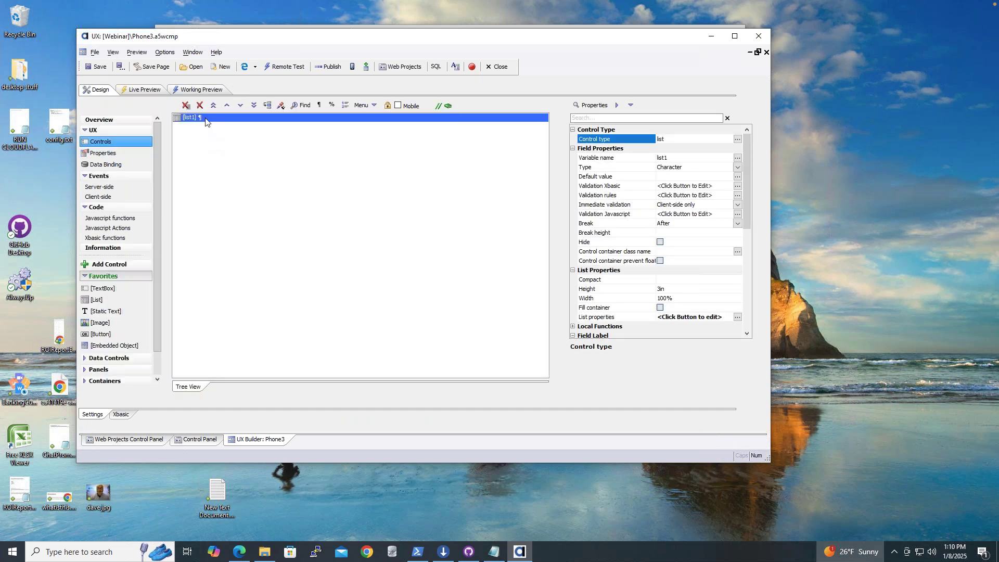
double_click(205, 122)
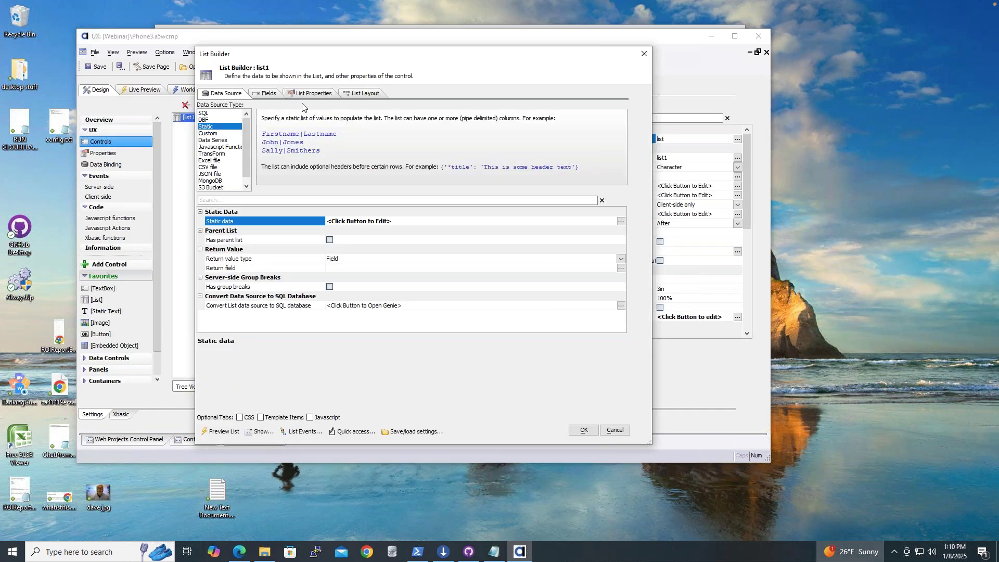
click(320, 95)
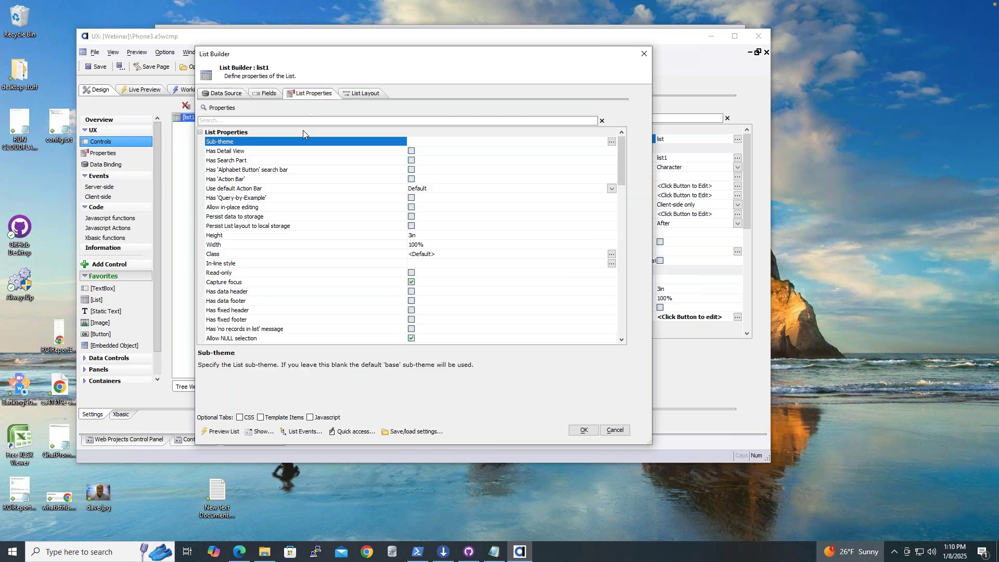
click(248, 180)
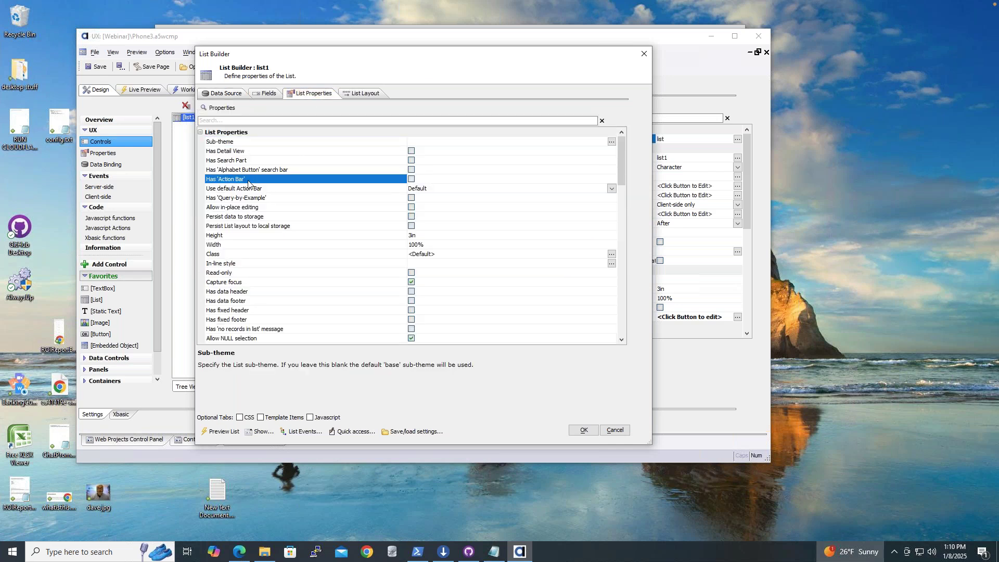
click(411, 179)
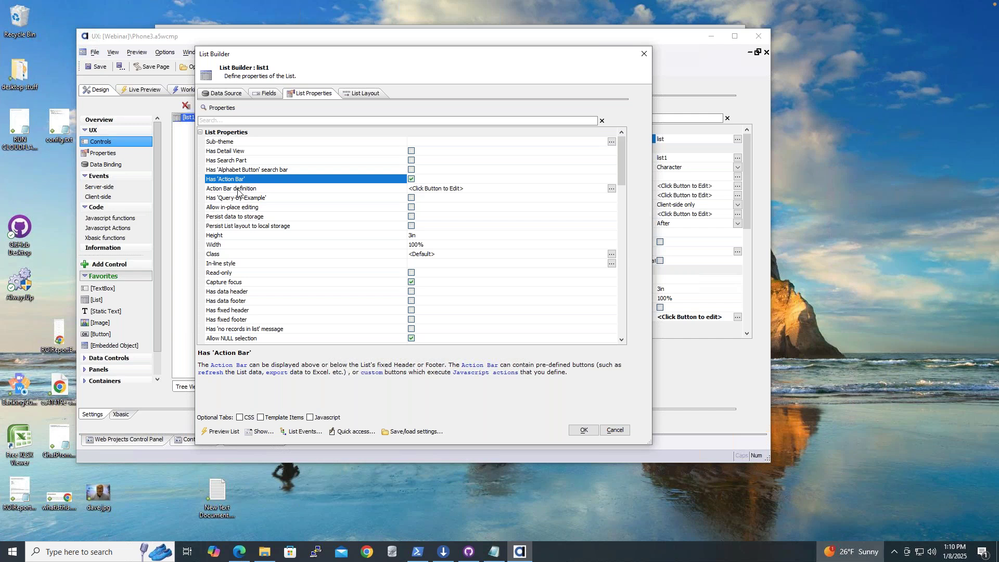
Toggle the Custom buttons option off and on in the action bar definition, and accept the definition and the list settings
click(611, 190)
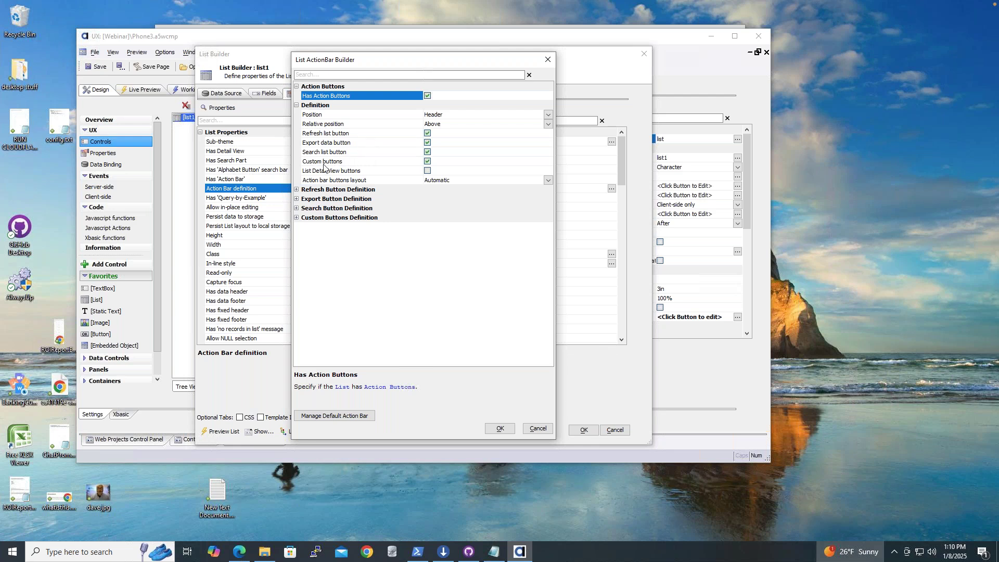
click(427, 162)
click(427, 162)
click(499, 429)
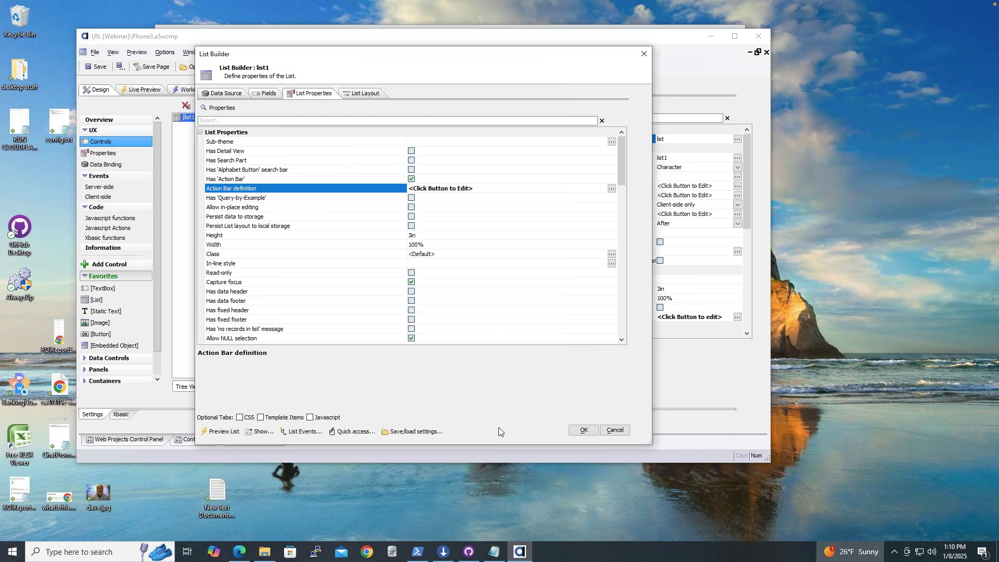
click(583, 430)
Show the search fields from the list's action bar in the working preview, and save the component
click(202, 89)
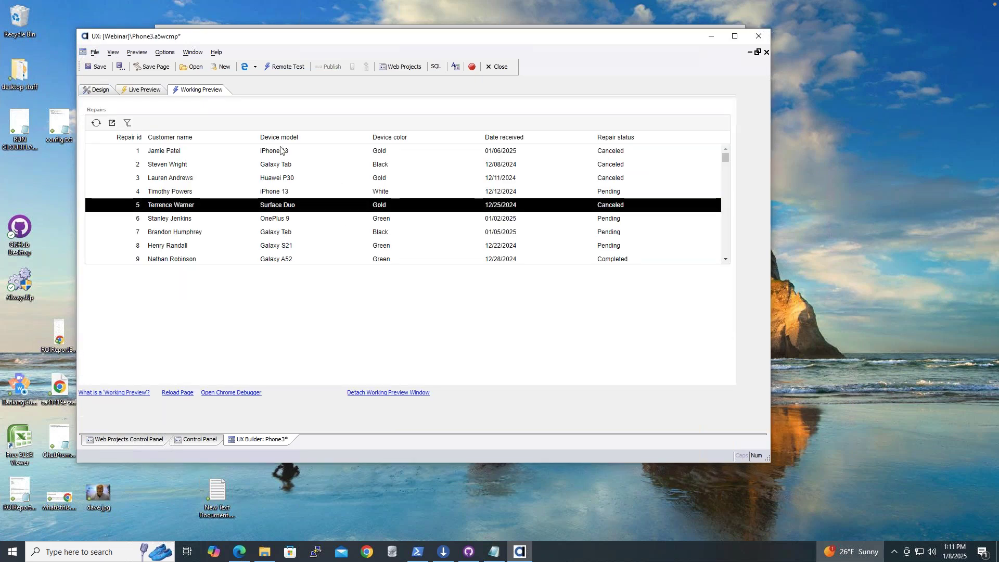
click(126, 122)
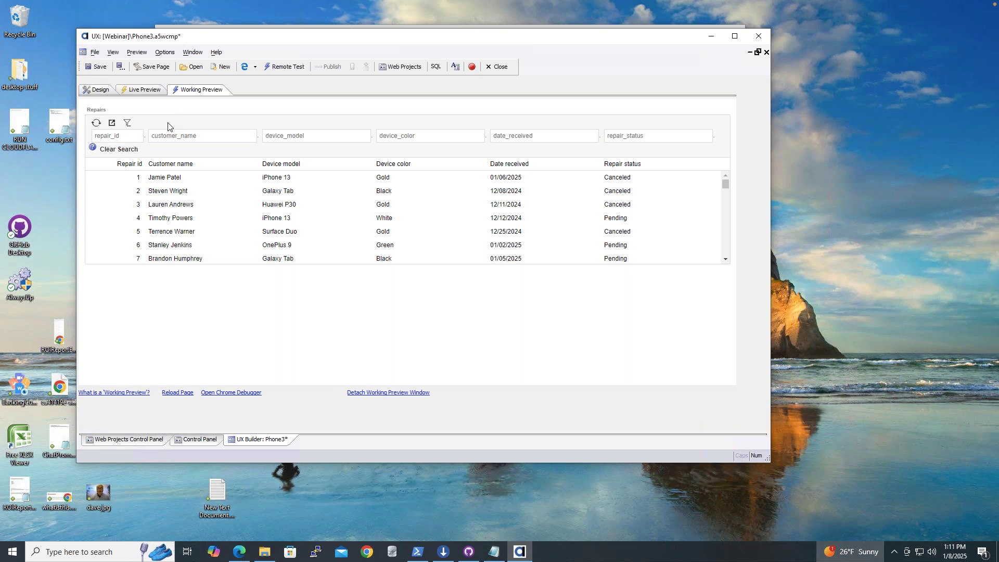
click(96, 68)
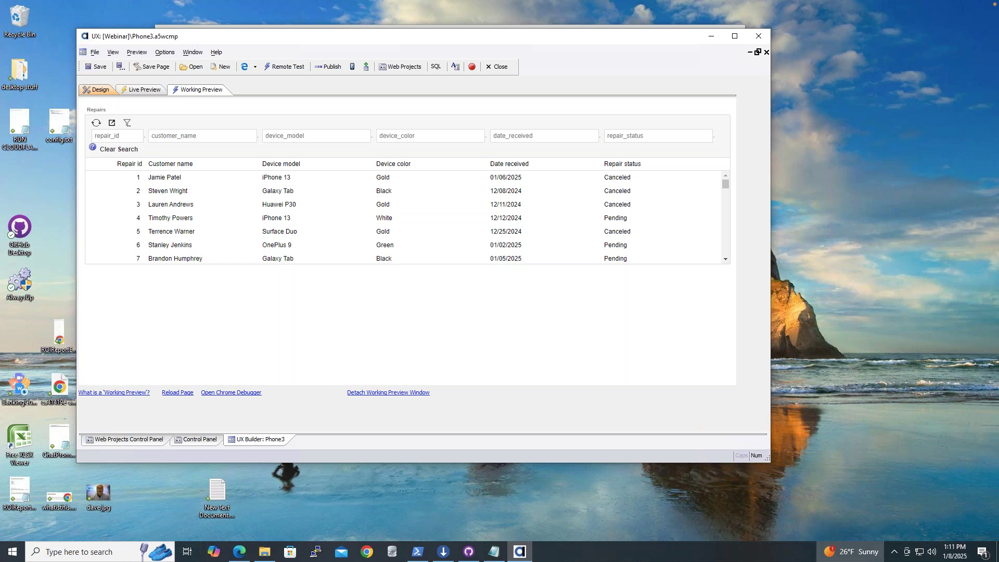
Return to the component's design and turn on Has Detail View in the properties of list1
click(97, 90)
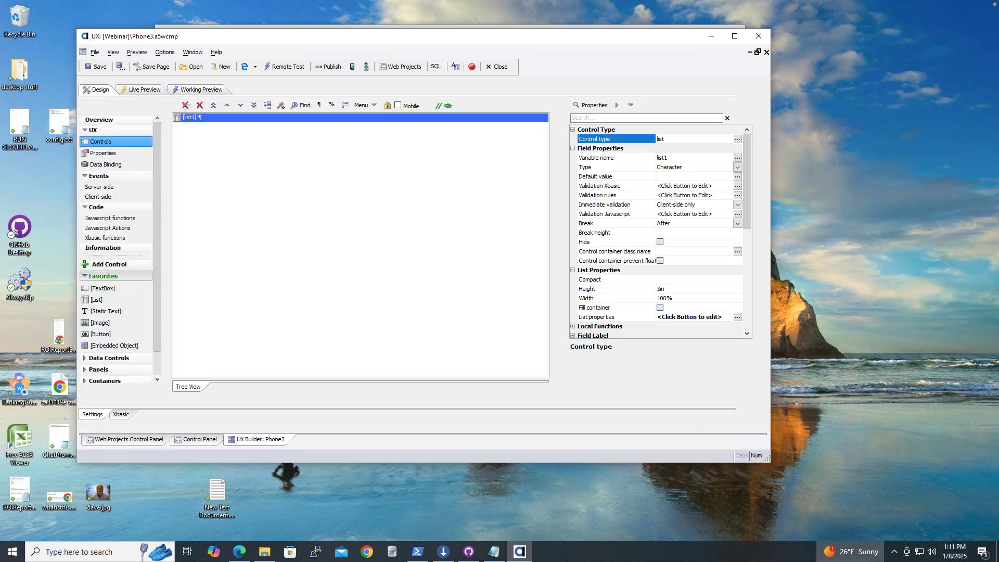
double_click(233, 119)
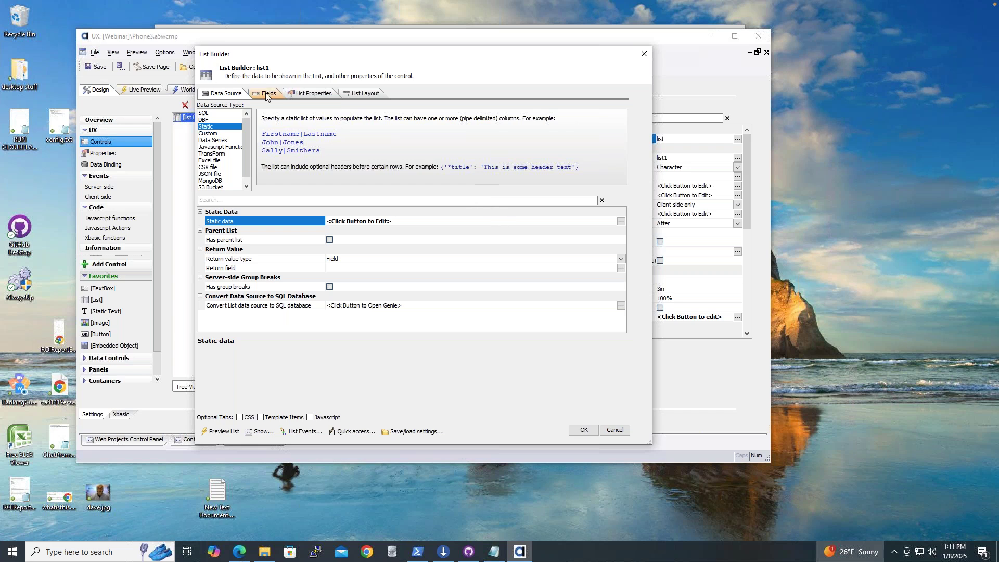
click(308, 94)
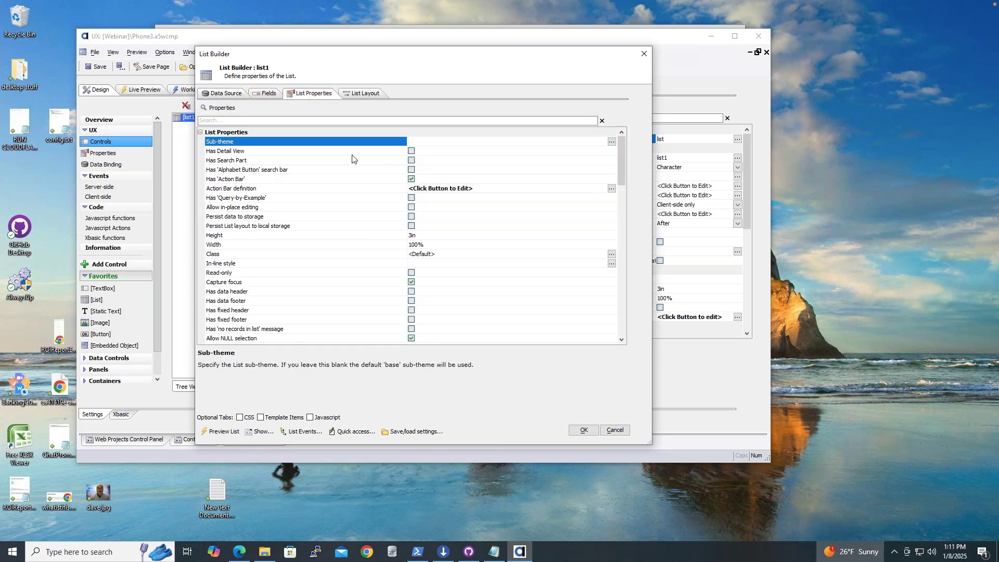
click(411, 151)
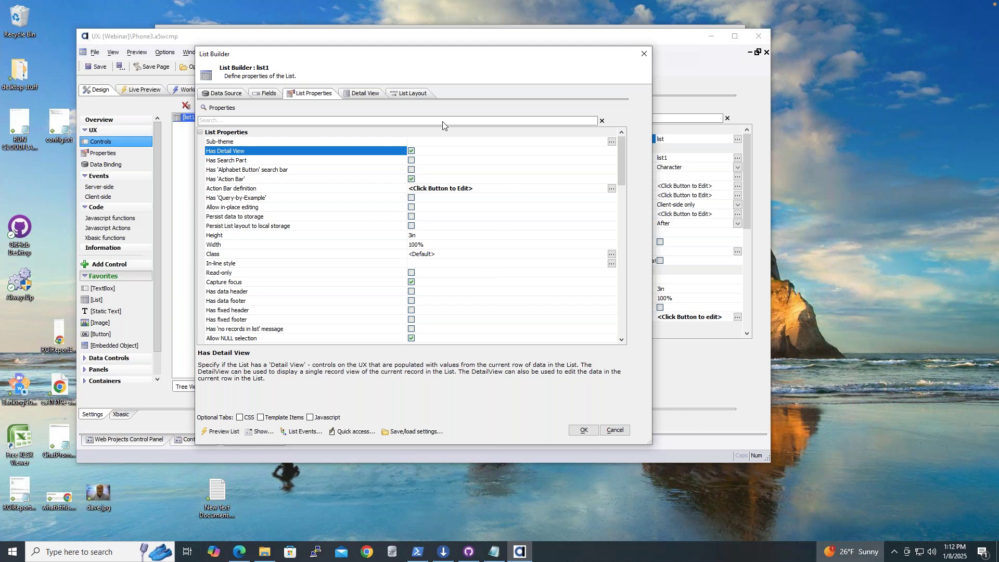
Map all unmapped detail view fields to new UX controls placed after list1 in a default container with labels above, and accept the list settings
click(370, 93)
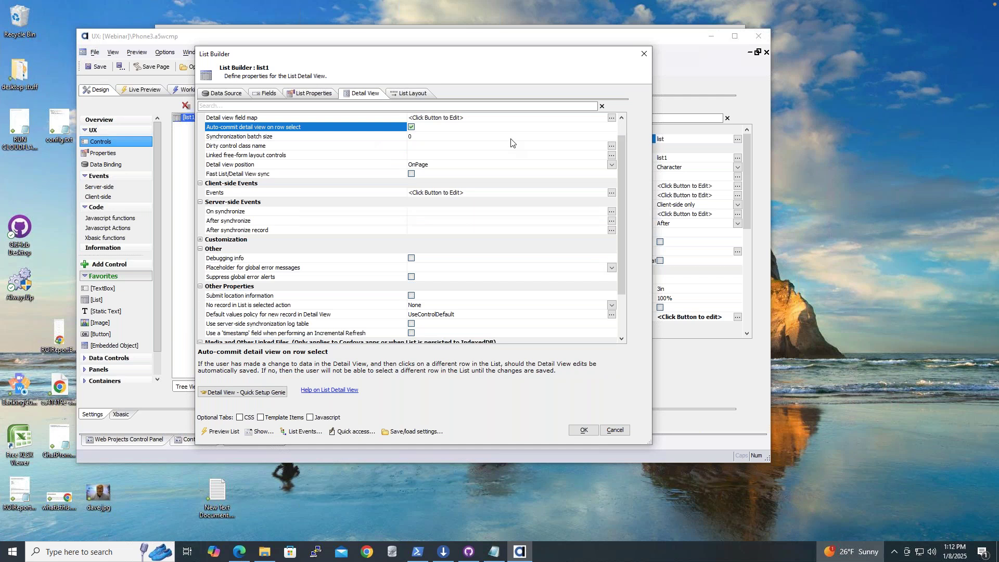
click(611, 118)
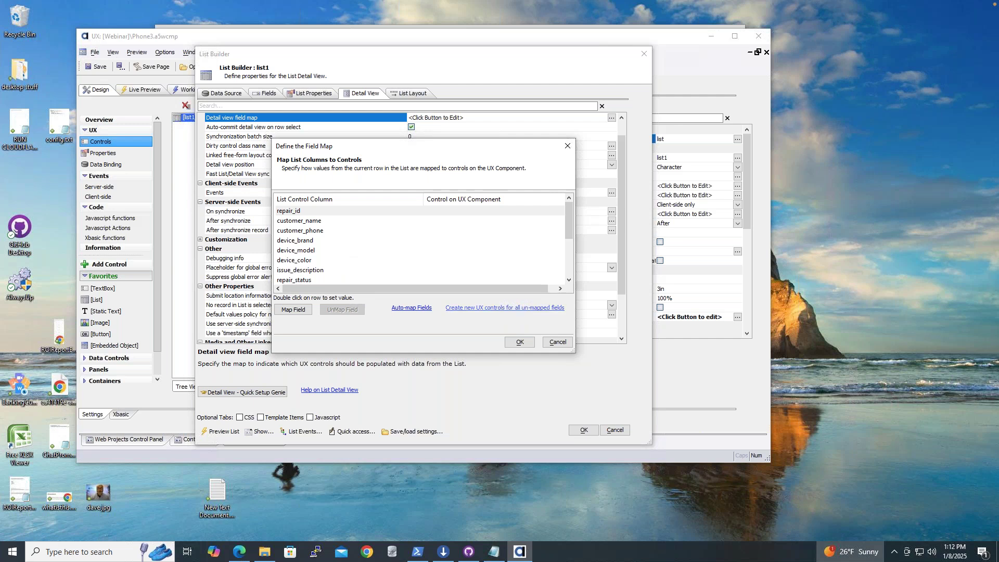
click(504, 308)
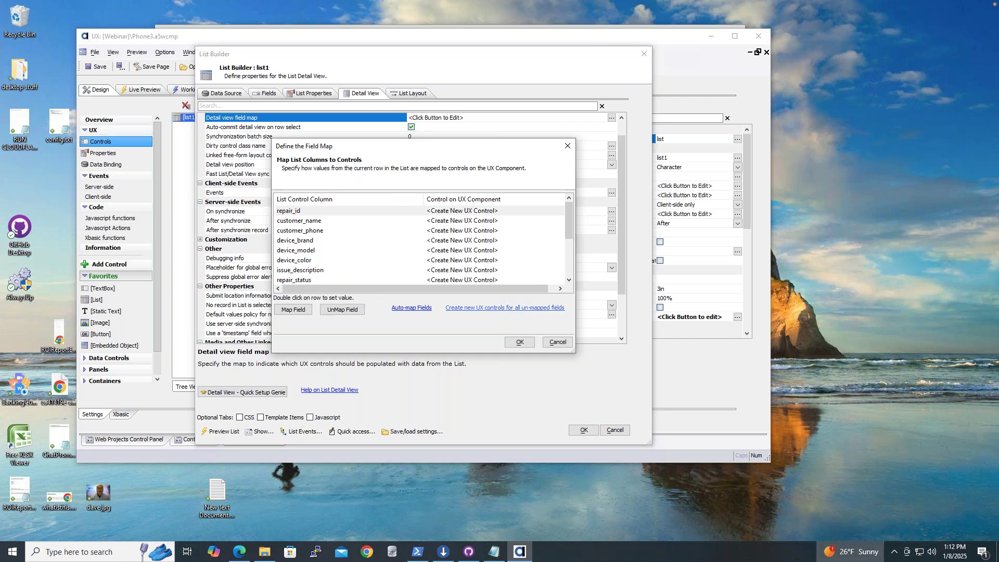
click(519, 342)
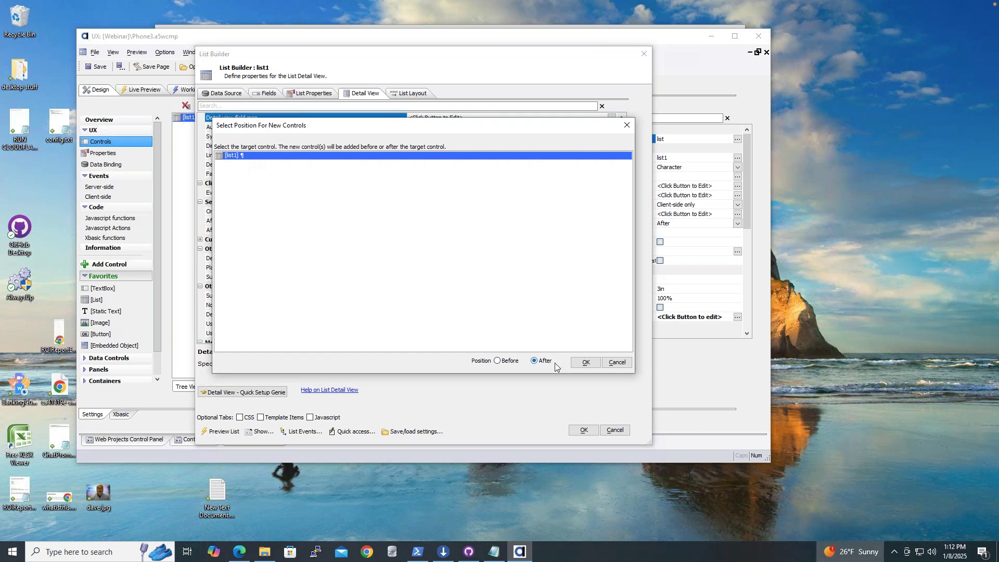
click(589, 365)
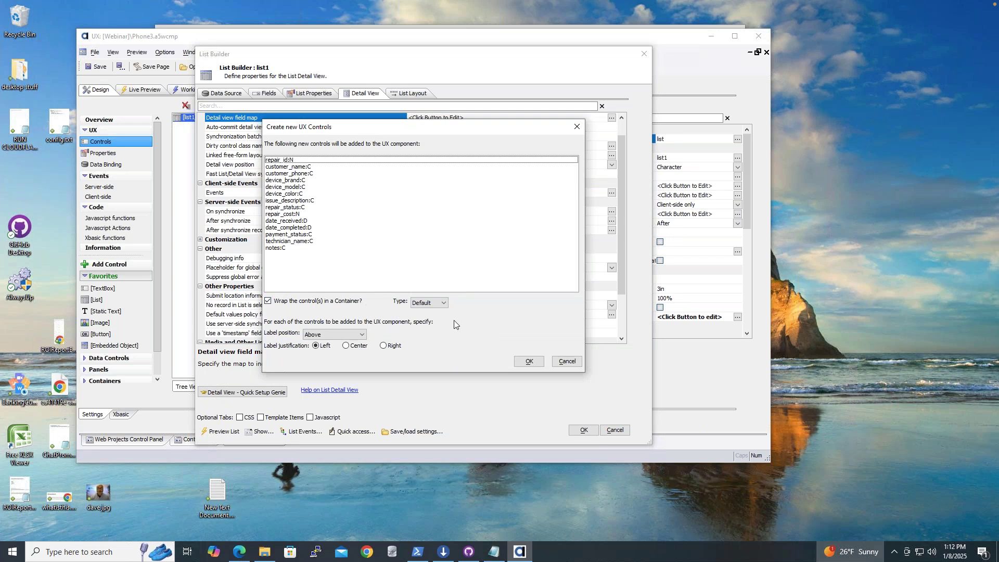
click(527, 363)
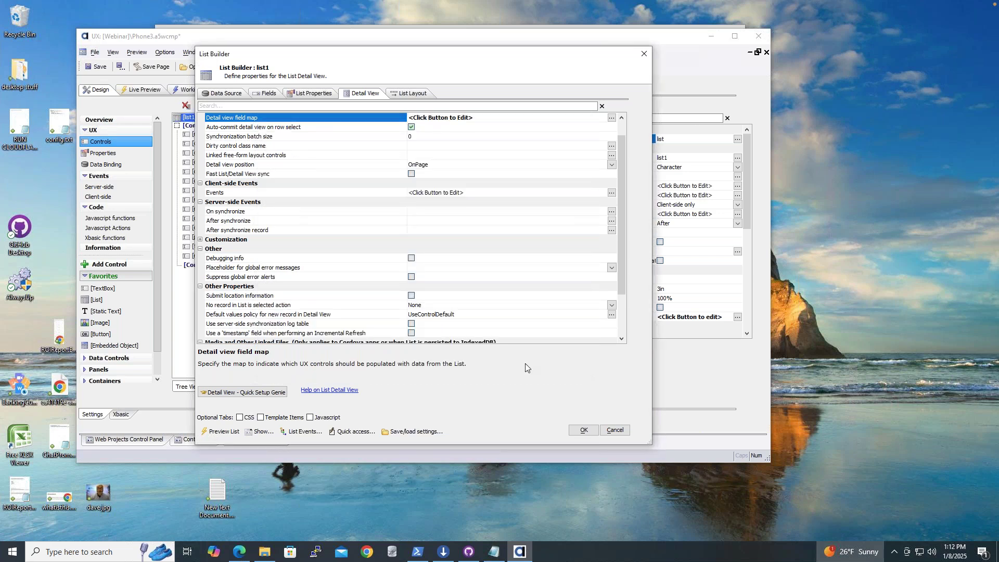
click(584, 430)
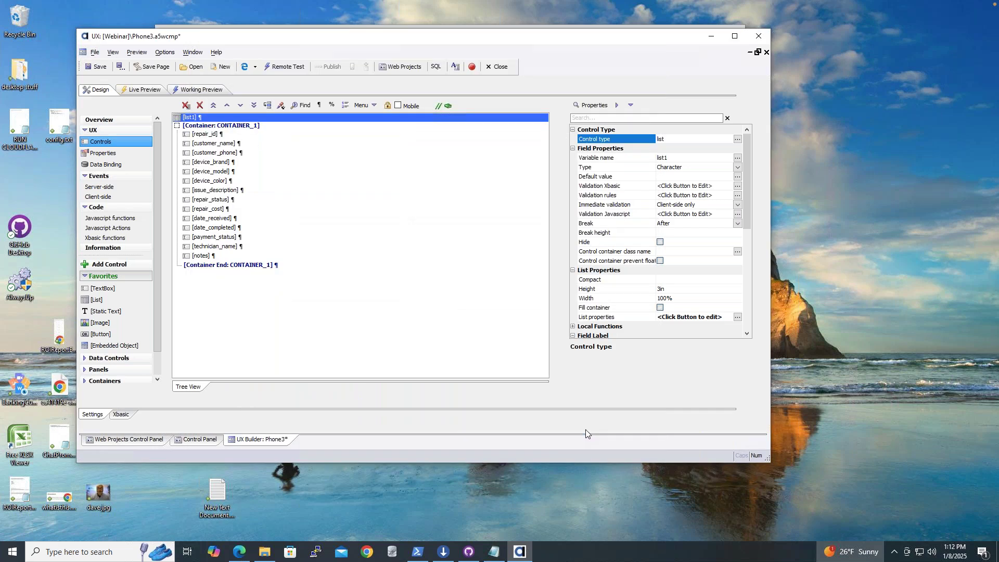
Look through the detail controls in CONTAINER_1 from repair_id to device_model
click(217, 136)
click(216, 144)
click(217, 153)
click(218, 162)
click(219, 171)
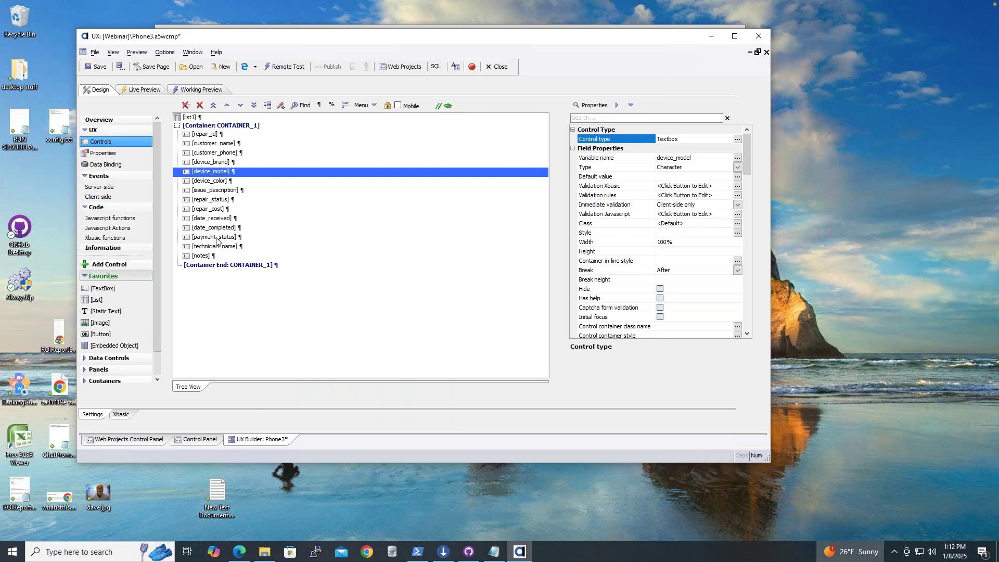
Save the component and select the row with repair id 6 in the Repairs list in the working preview
click(96, 67)
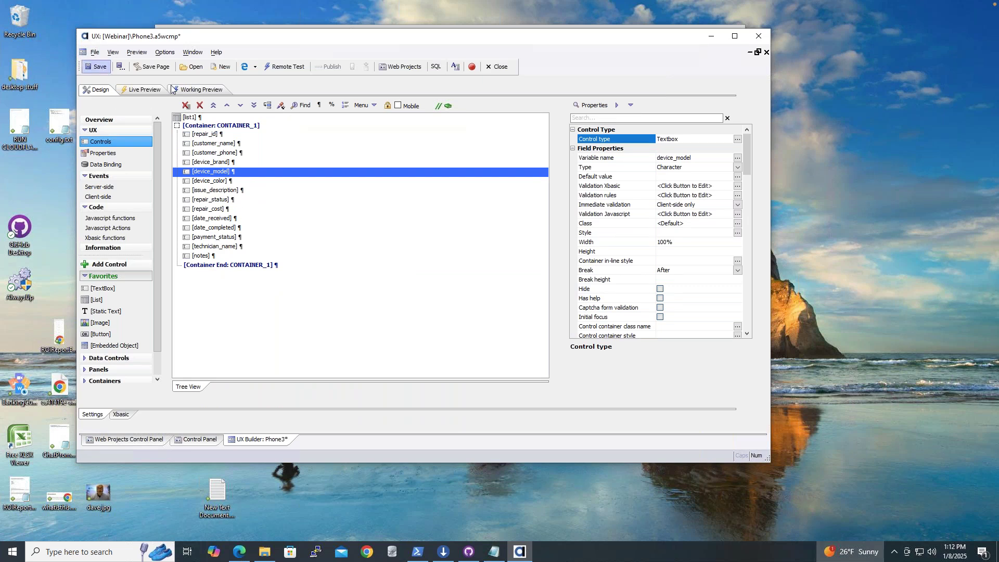
click(201, 90)
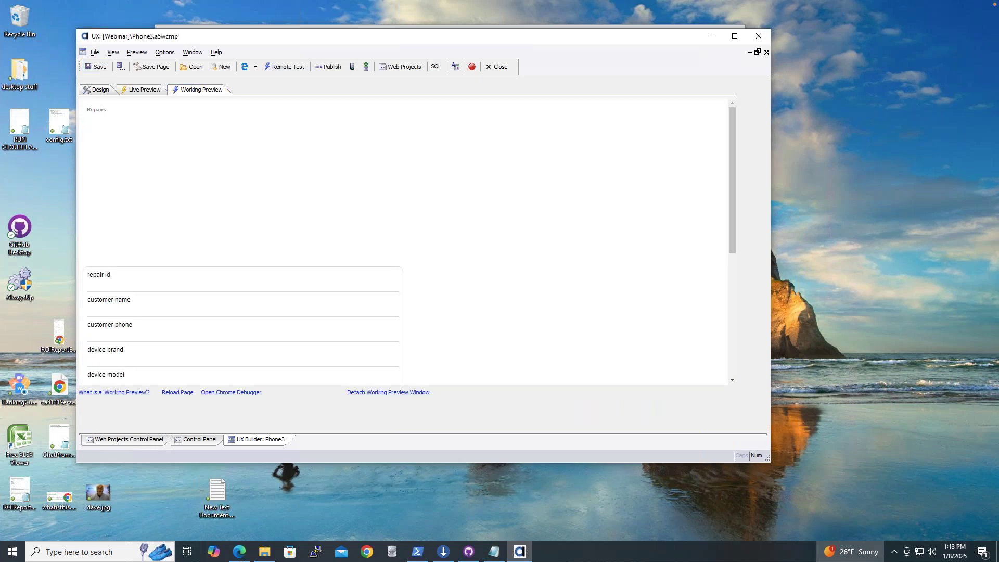
click(239, 195)
click(239, 200)
click(203, 218)
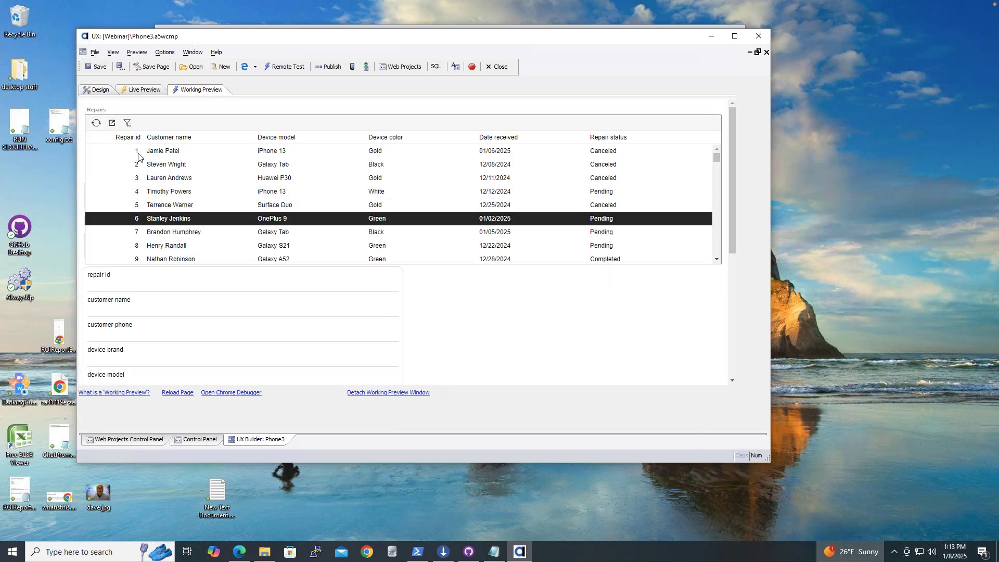
Return to the design, review the detail view field map of list1, and accept the map and the list settings
click(97, 89)
click(204, 118)
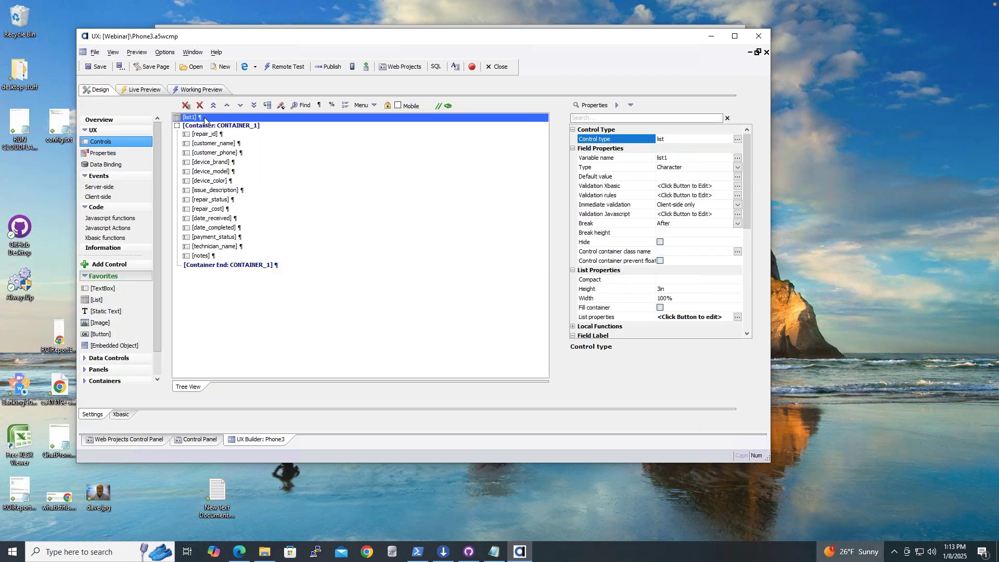
double_click(205, 119)
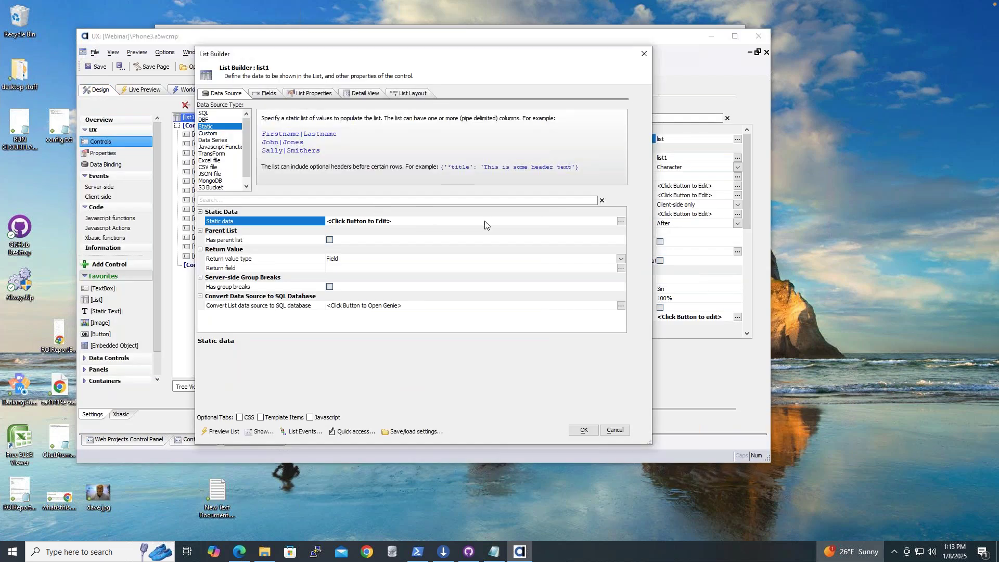
click(372, 95)
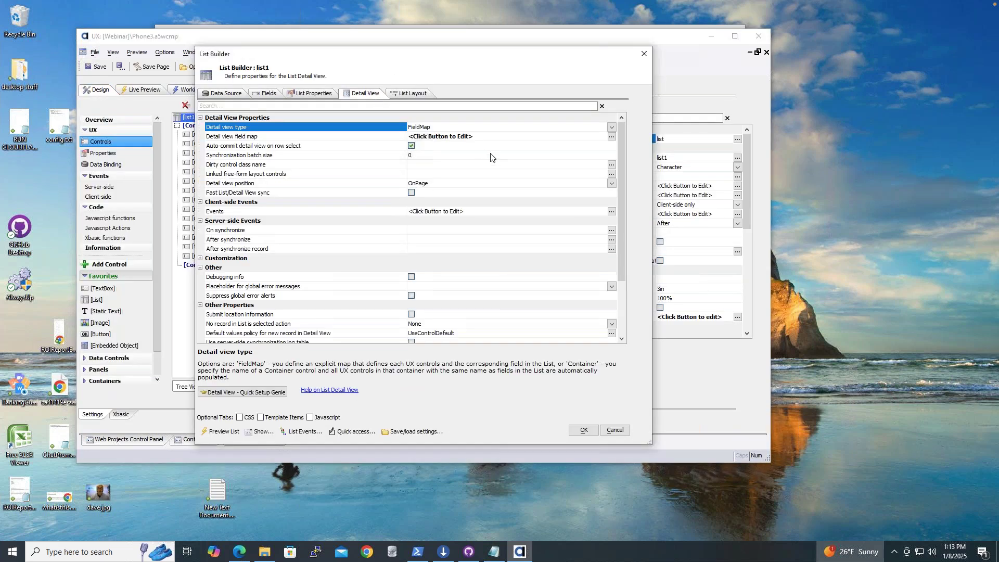
click(611, 138)
click(612, 137)
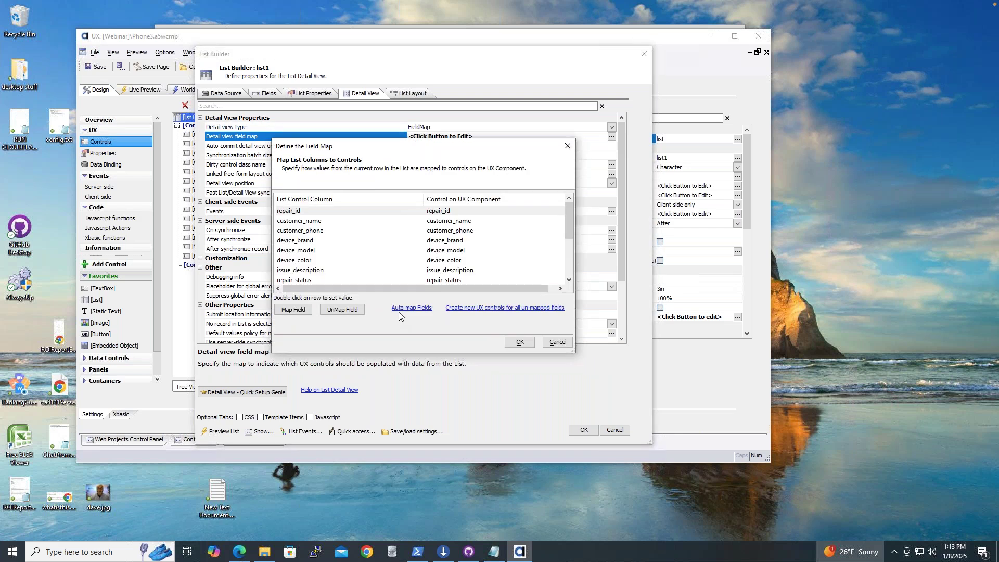
click(519, 342)
click(585, 431)
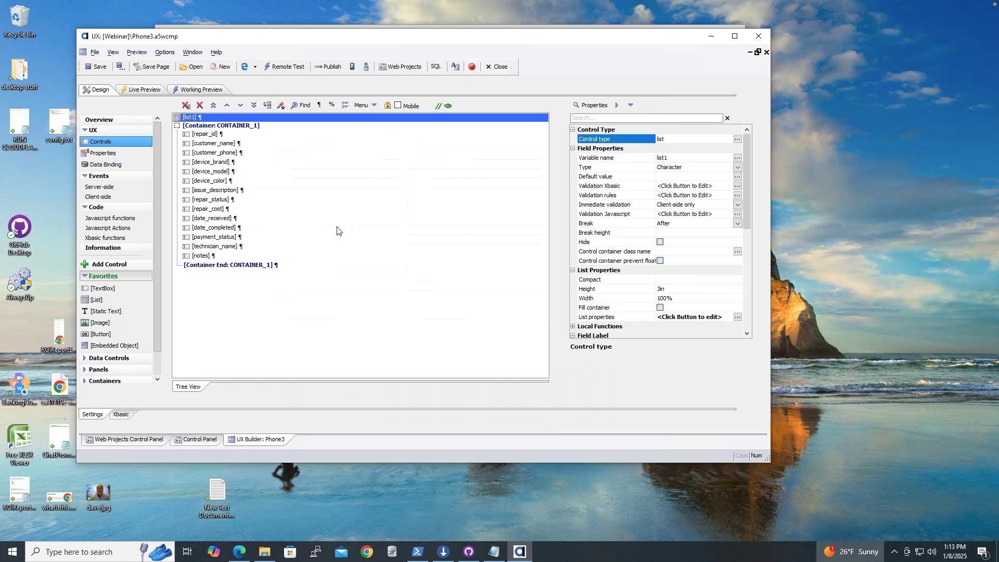
In the working preview, select repairs 4, 2 and 9 and examine the detail fields below the list
click(199, 92)
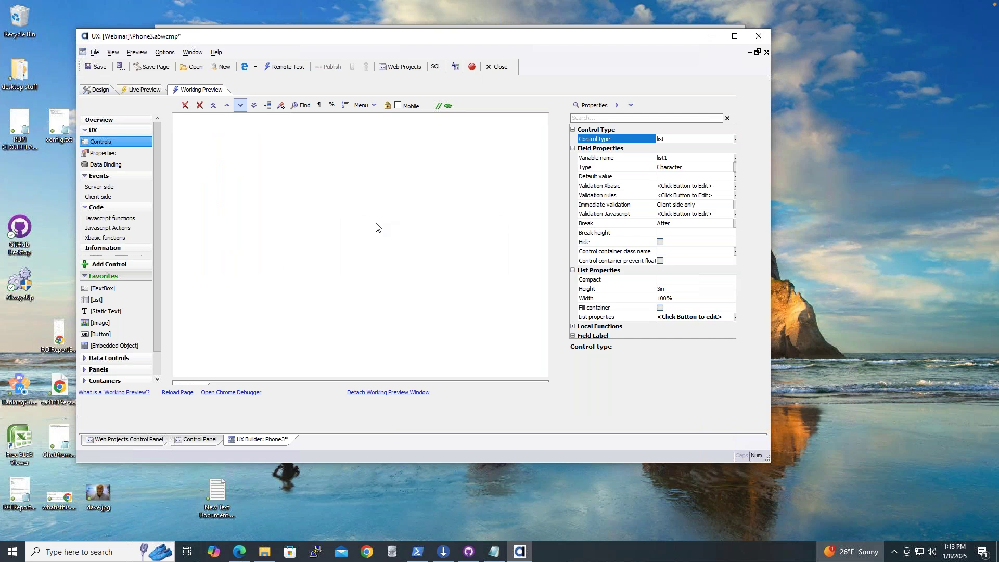
click(317, 203)
click(285, 193)
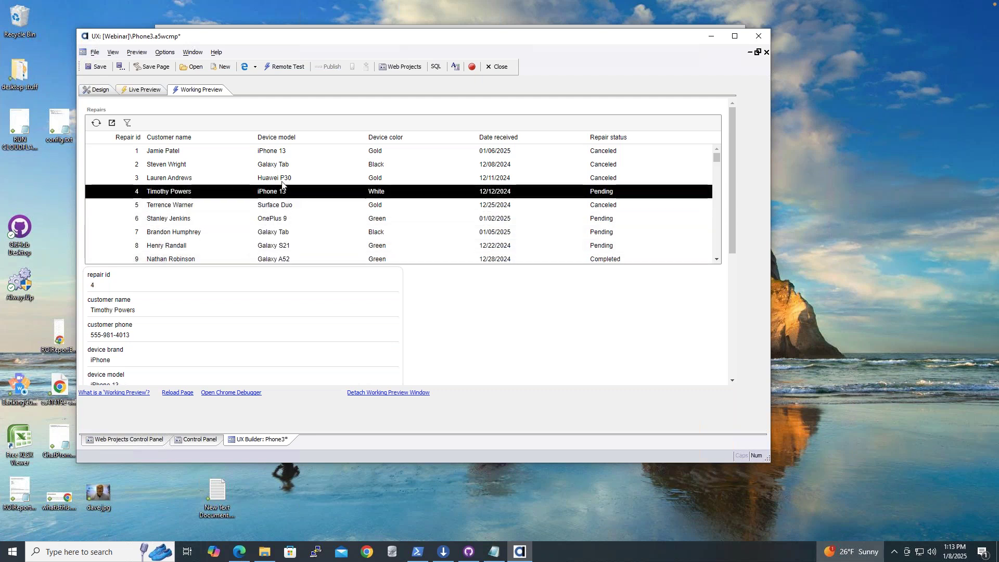
click(197, 167)
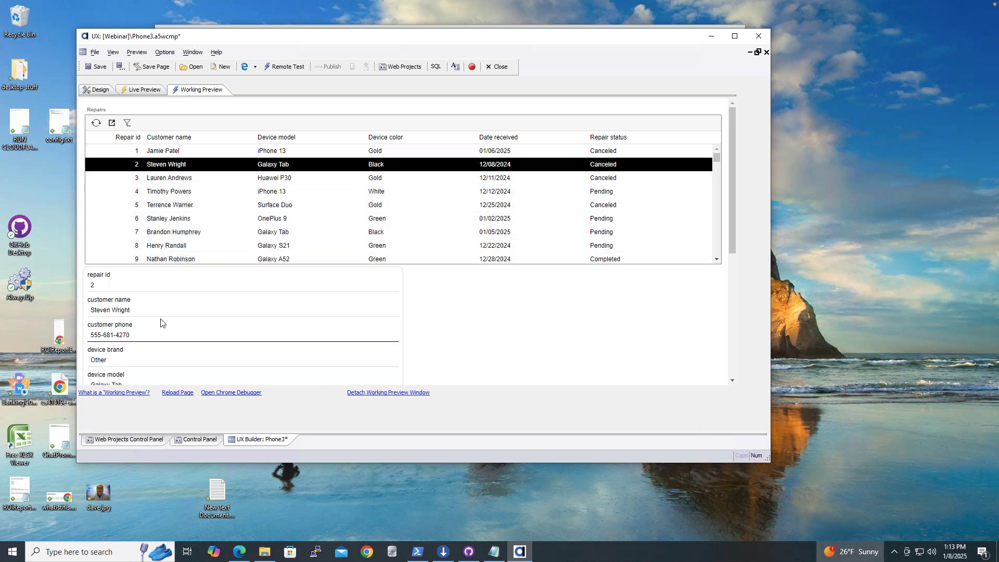
scroll(235, 331, down, 1)
scroll(236, 332, down, 5)
scroll(235, 331, up, 6)
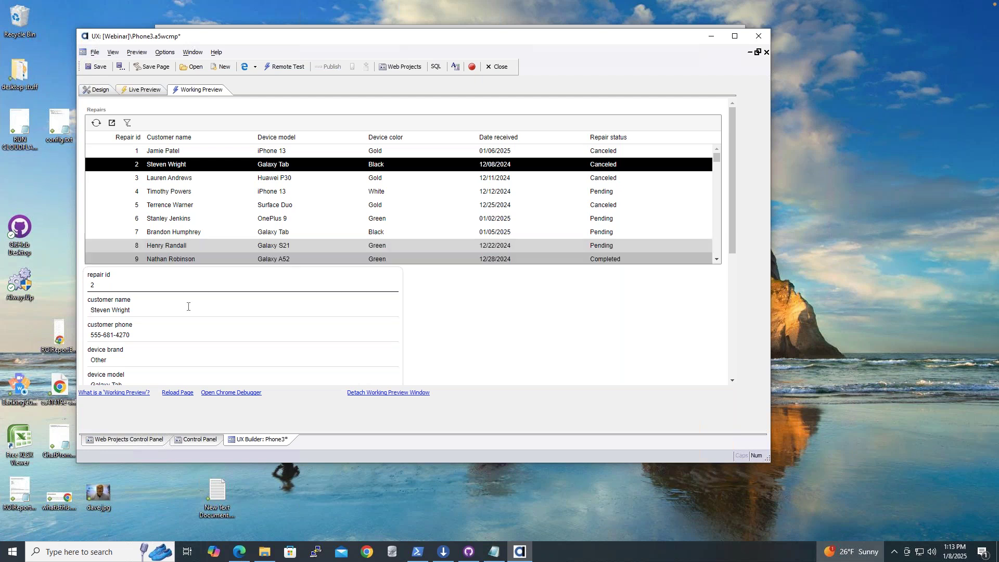
click(361, 260)
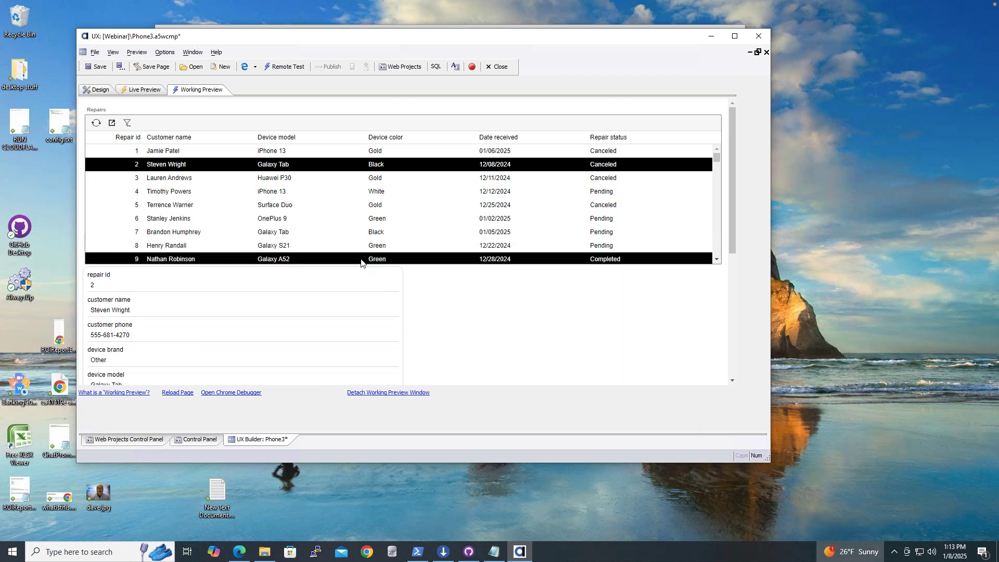
Change the sub-type of CONTAINER_1 to Window in the design and save the component
click(100, 89)
click(239, 126)
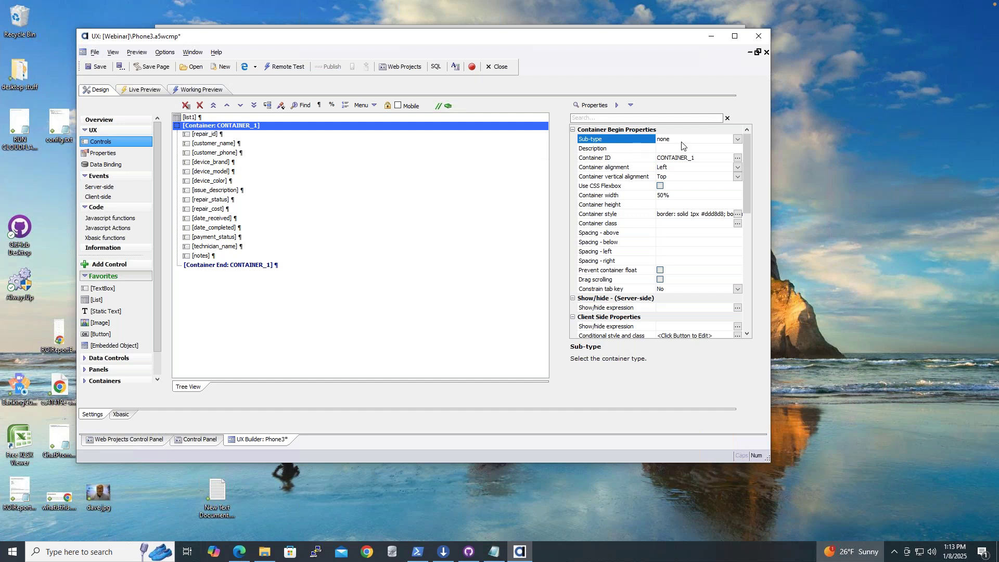
click(738, 139)
drag(738, 163, 738, 178)
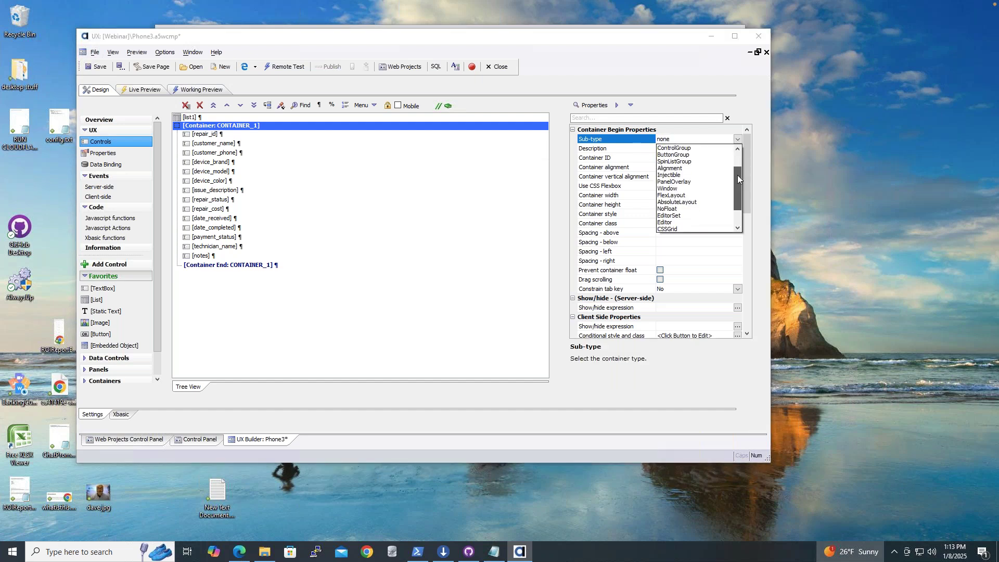
click(682, 188)
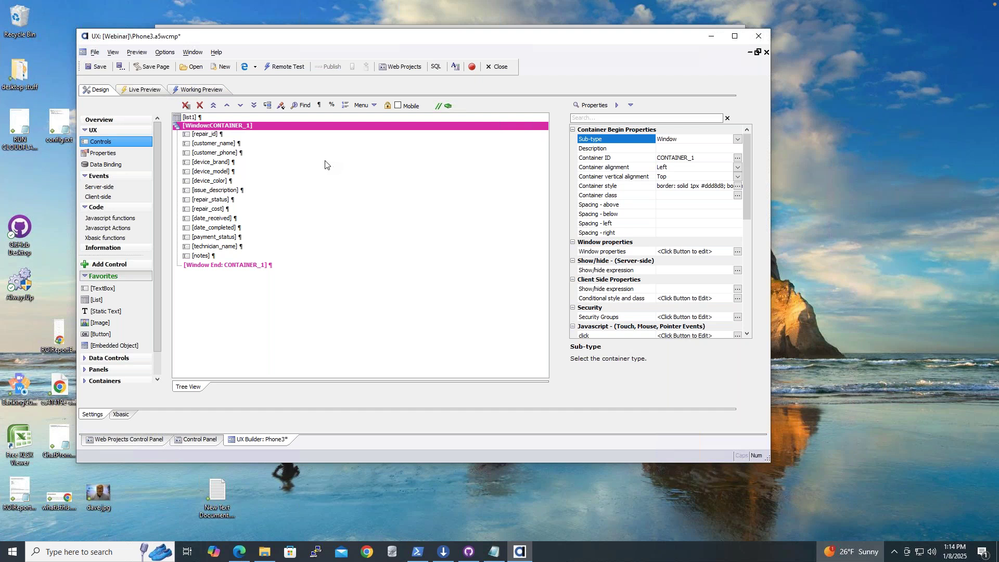
click(97, 70)
Add a custom button named Details to the action bar definition of list1
double_click(202, 119)
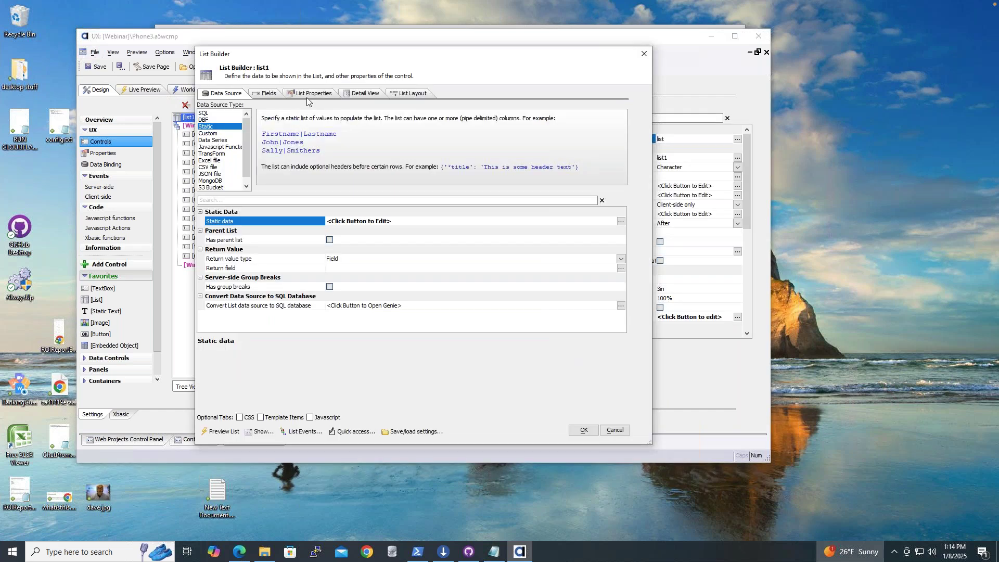
click(312, 93)
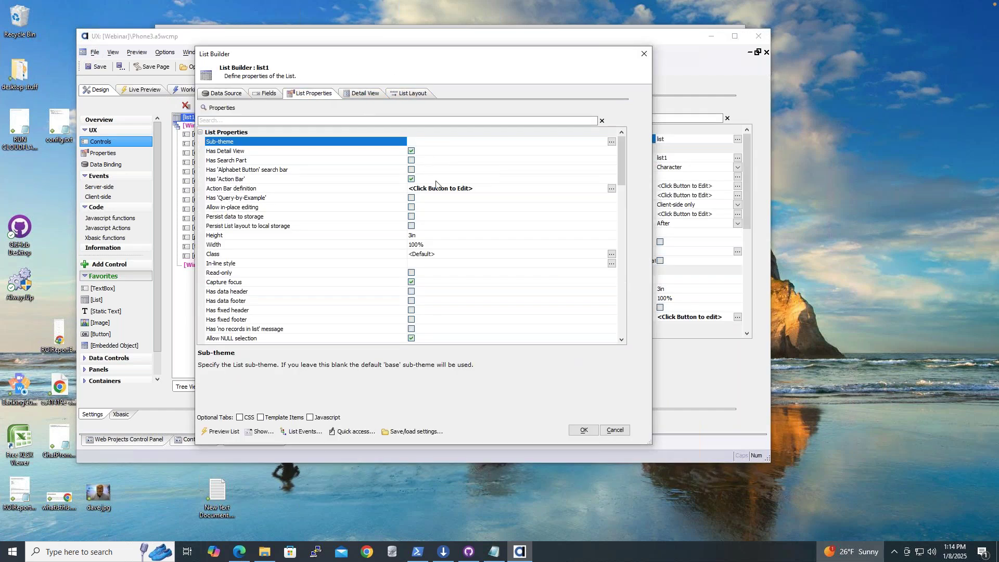
click(611, 189)
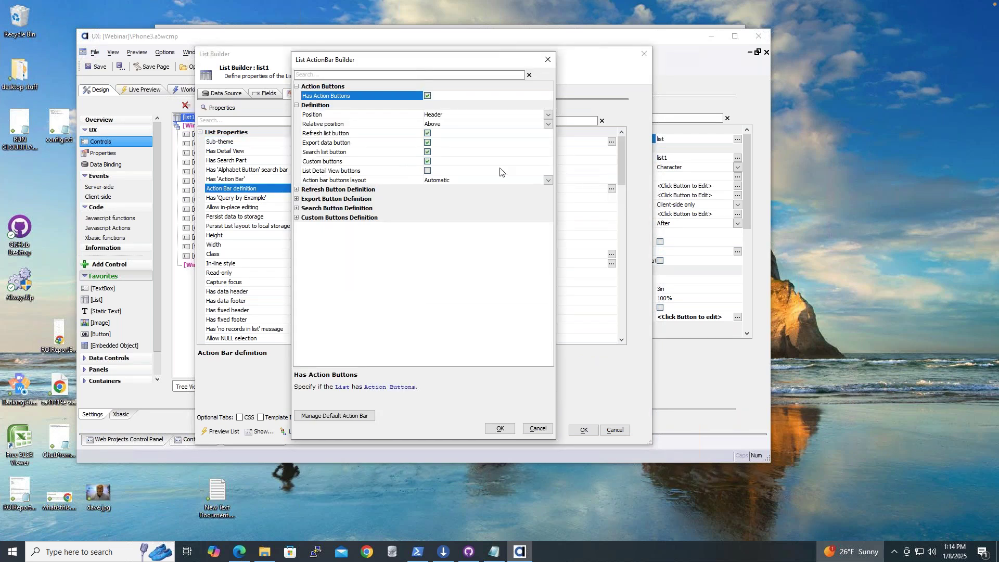
click(297, 218)
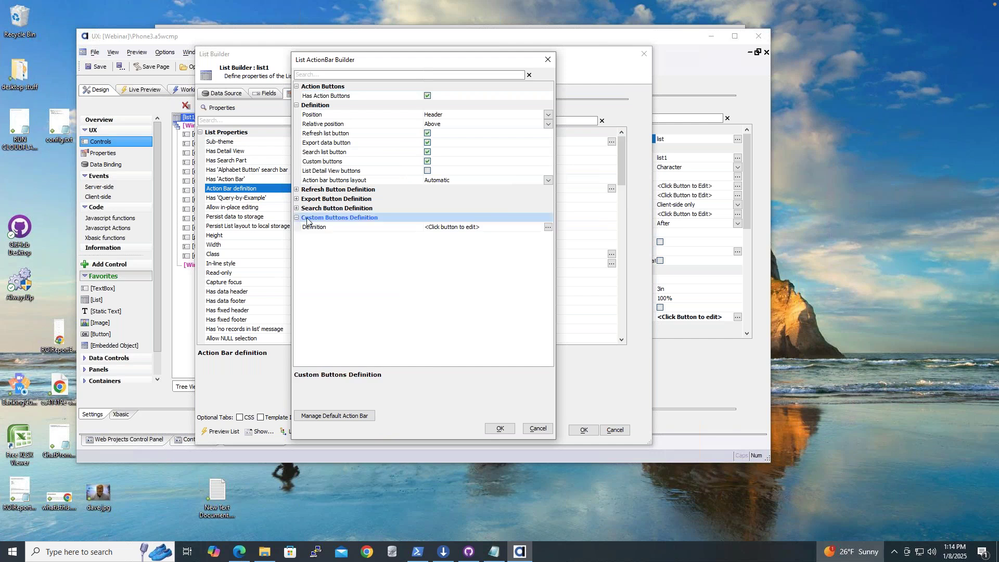
click(547, 227)
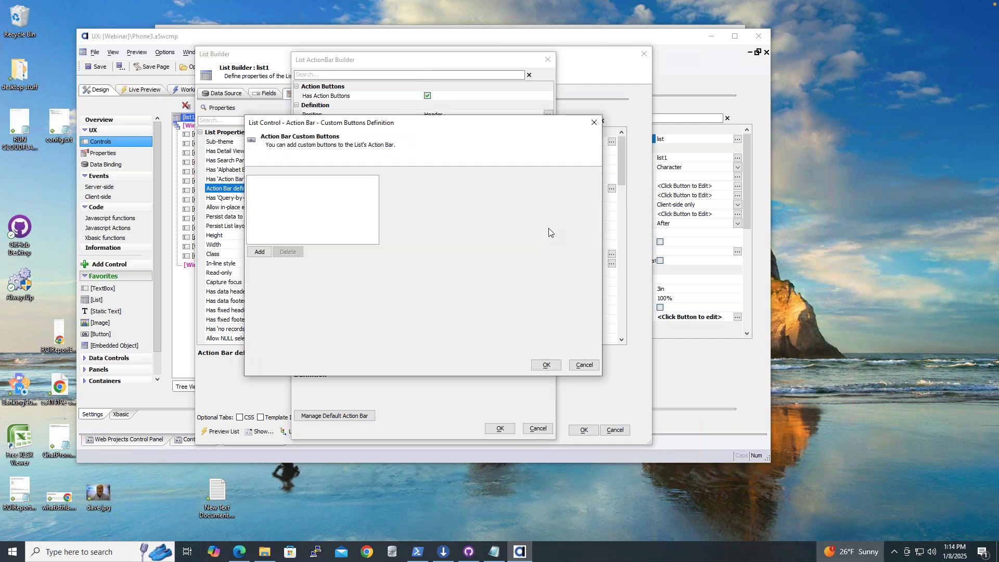
click(260, 252)
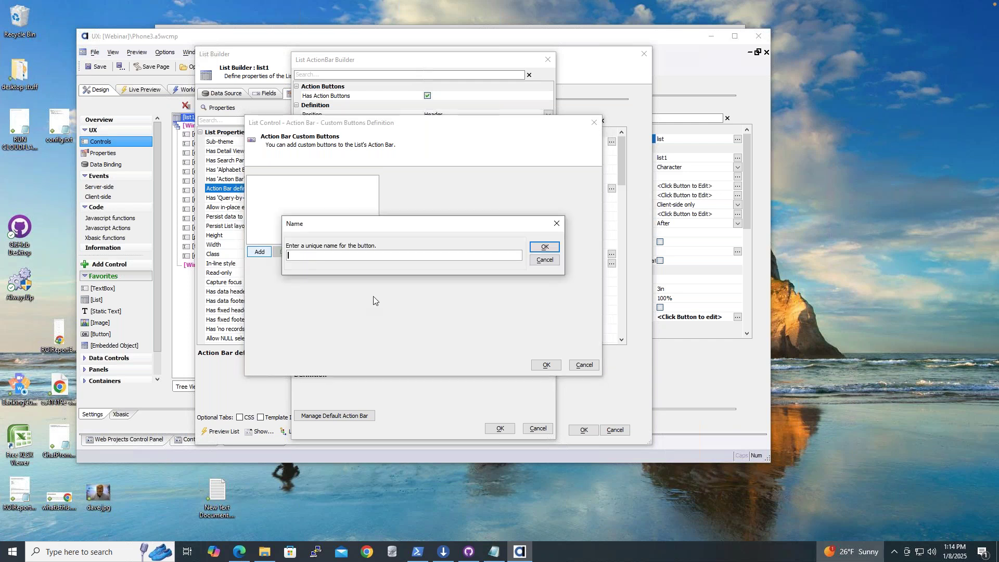
text(Details)
click(544, 247)
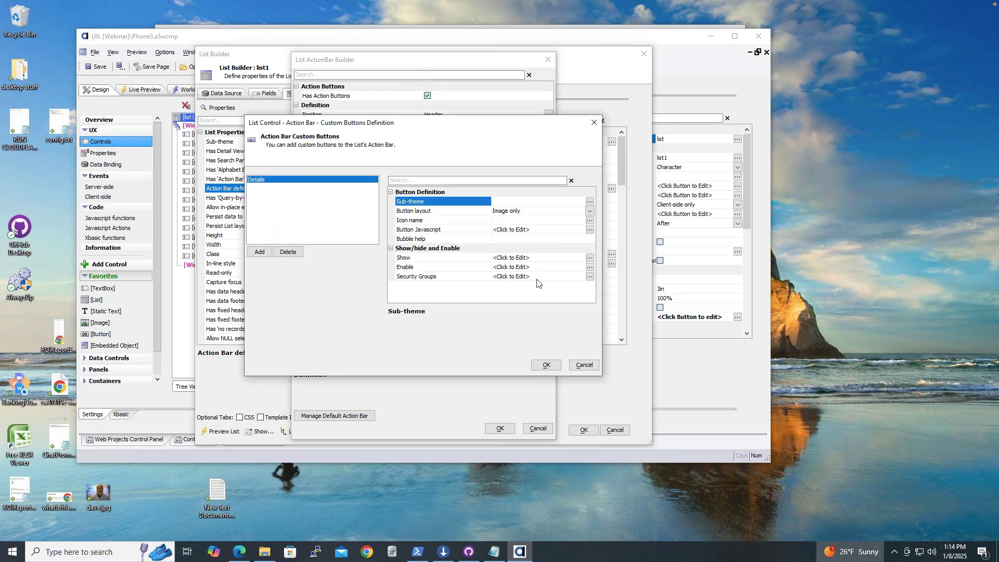
Give the Details button the magnifying glass SVG icon from the system icons, filtering the icons by "mag"
click(507, 220)
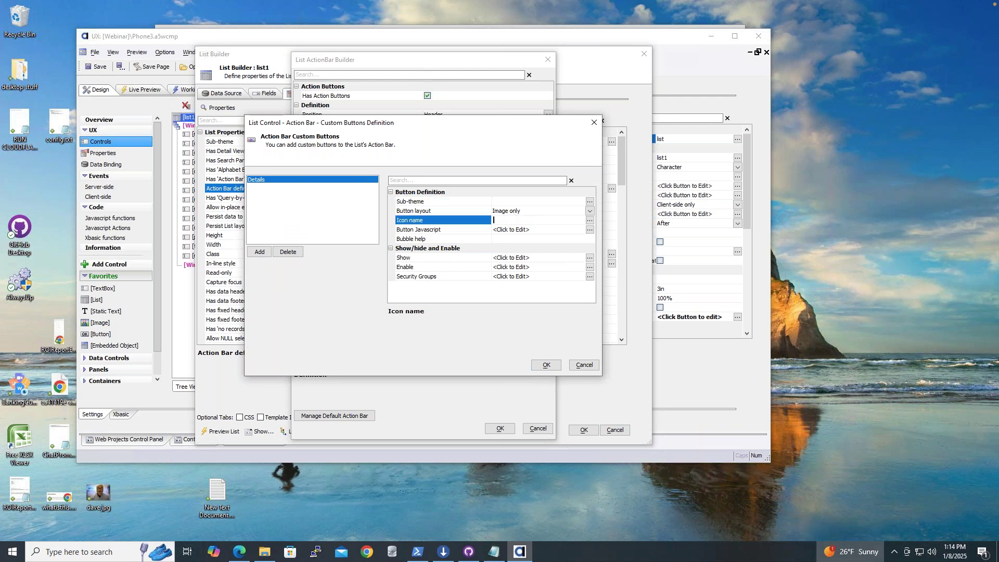
click(589, 222)
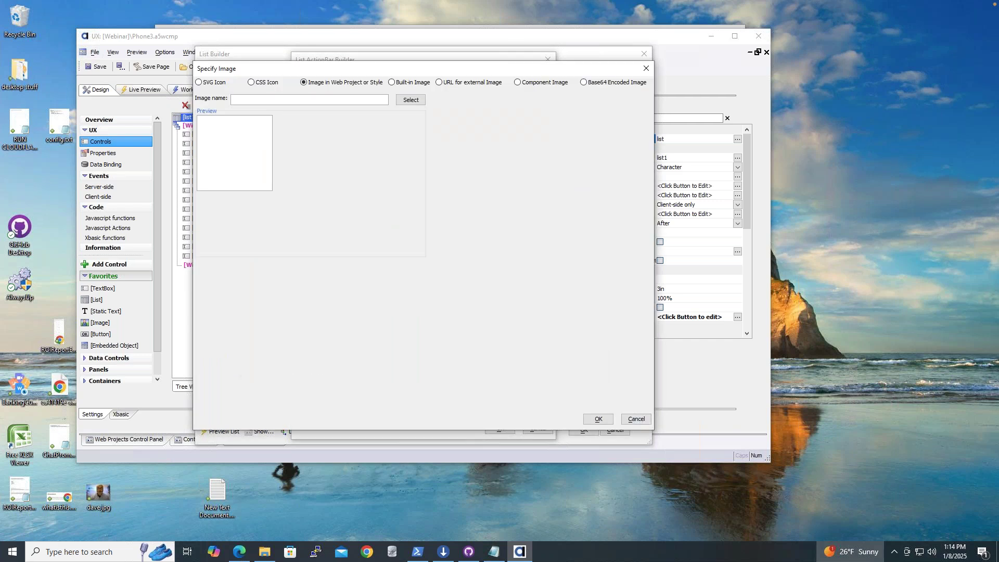
click(217, 83)
click(512, 164)
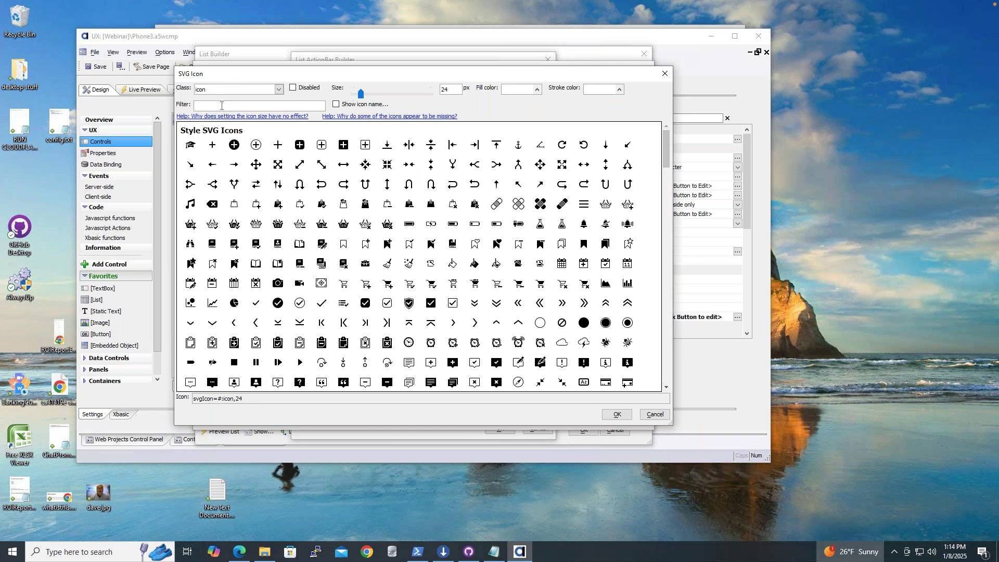
text(mag)
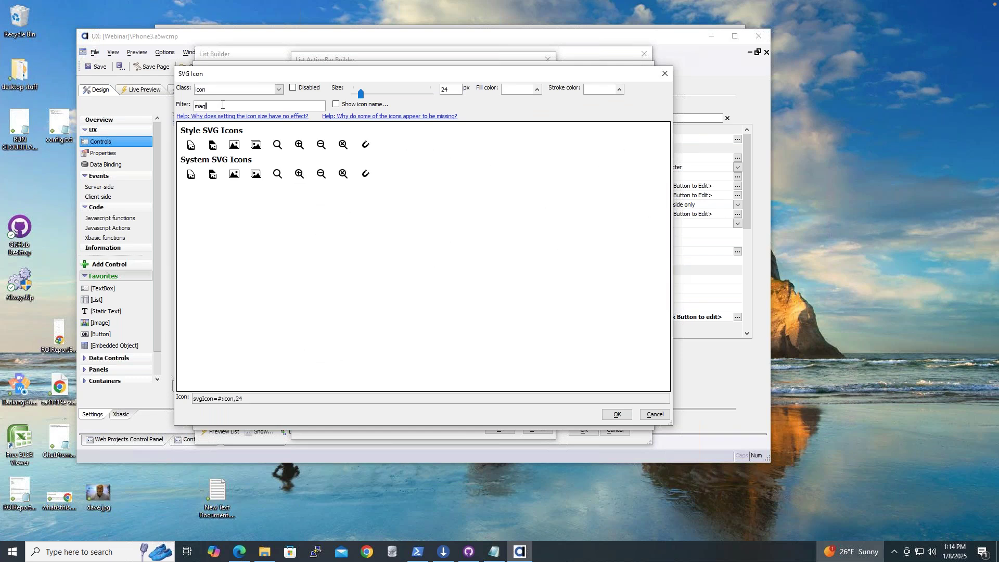
click(278, 173)
click(616, 414)
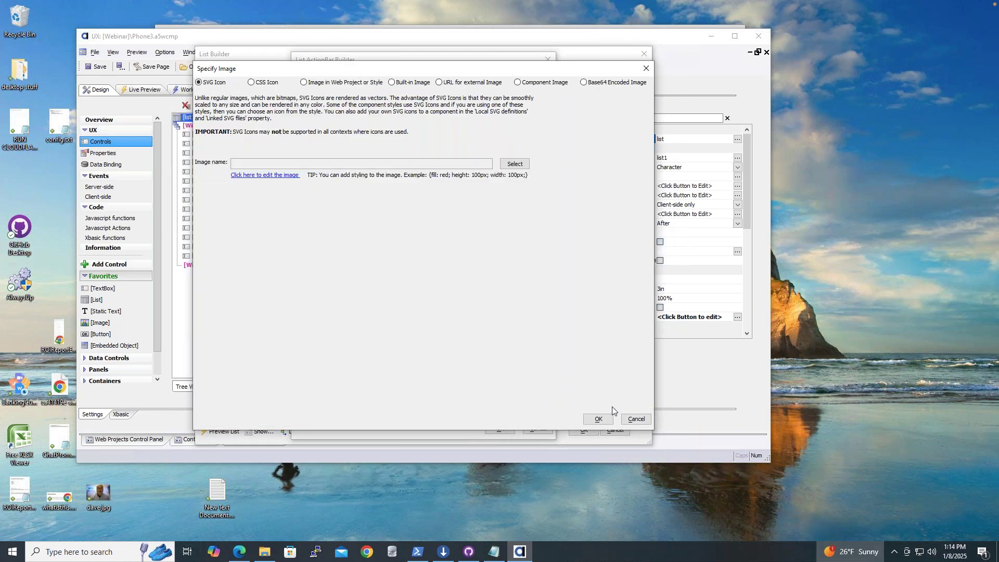
click(598, 418)
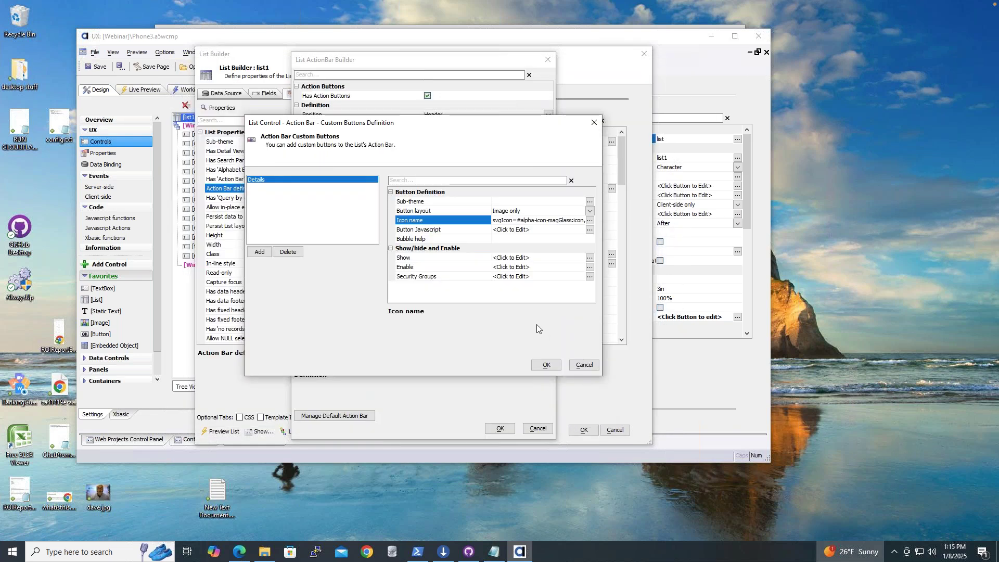
From the Details button's JavaScript definition, create a new JavaScript action named OpenDetails
click(439, 231)
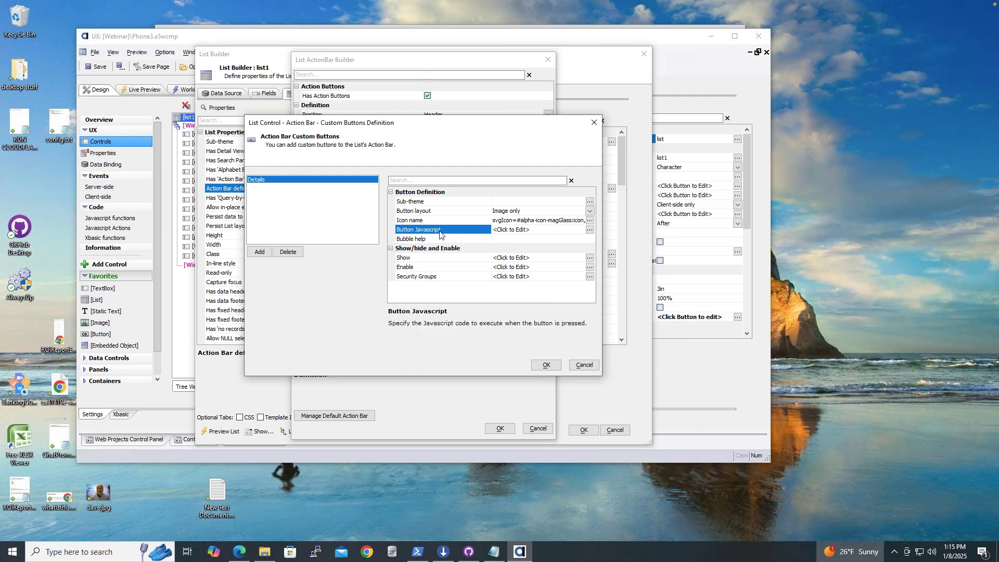
click(590, 230)
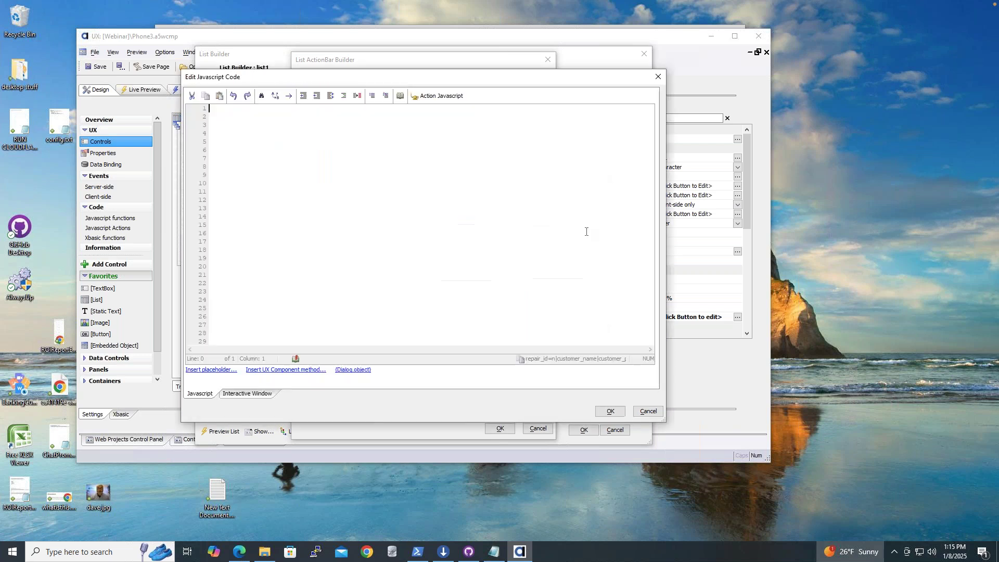
click(438, 98)
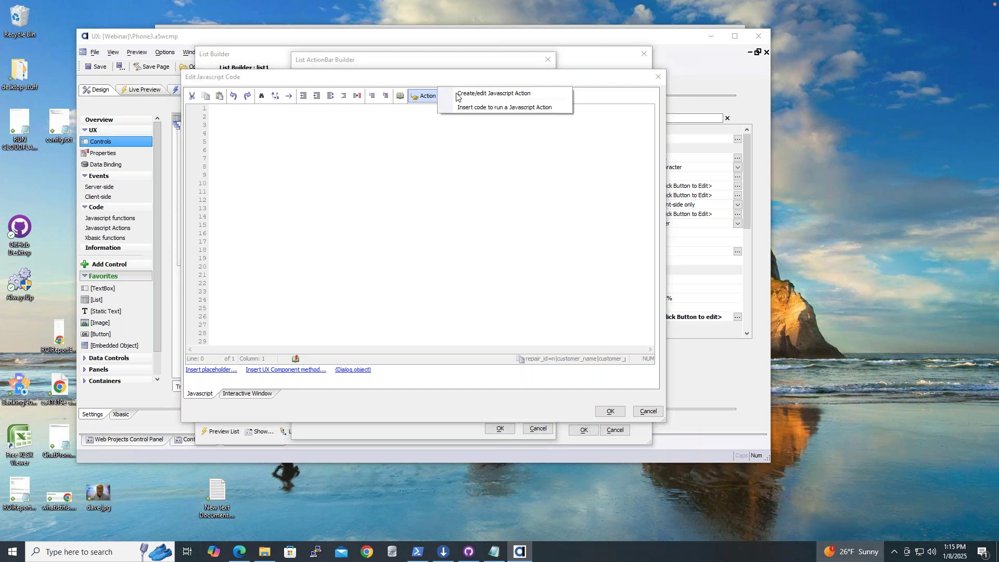
click(537, 94)
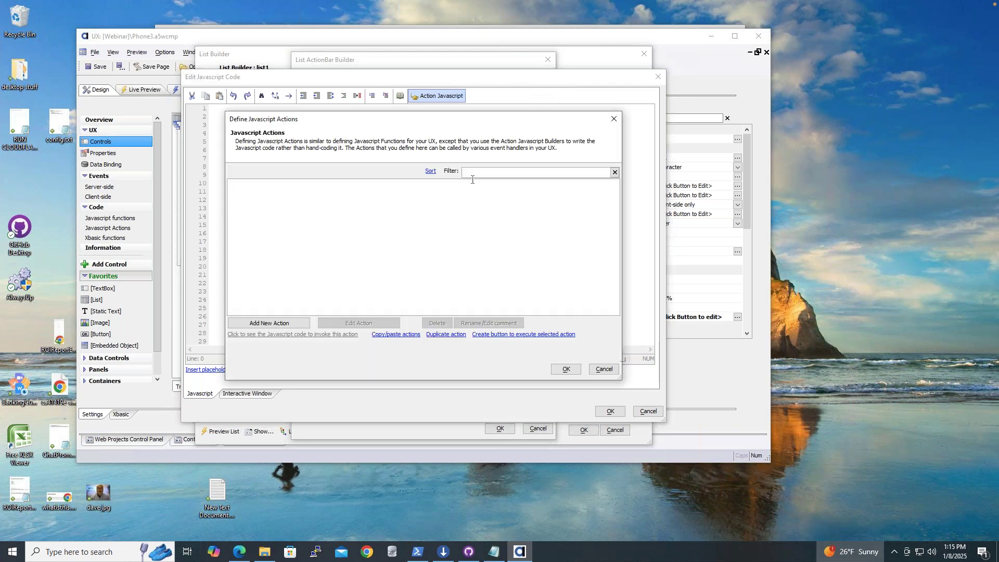
click(299, 324)
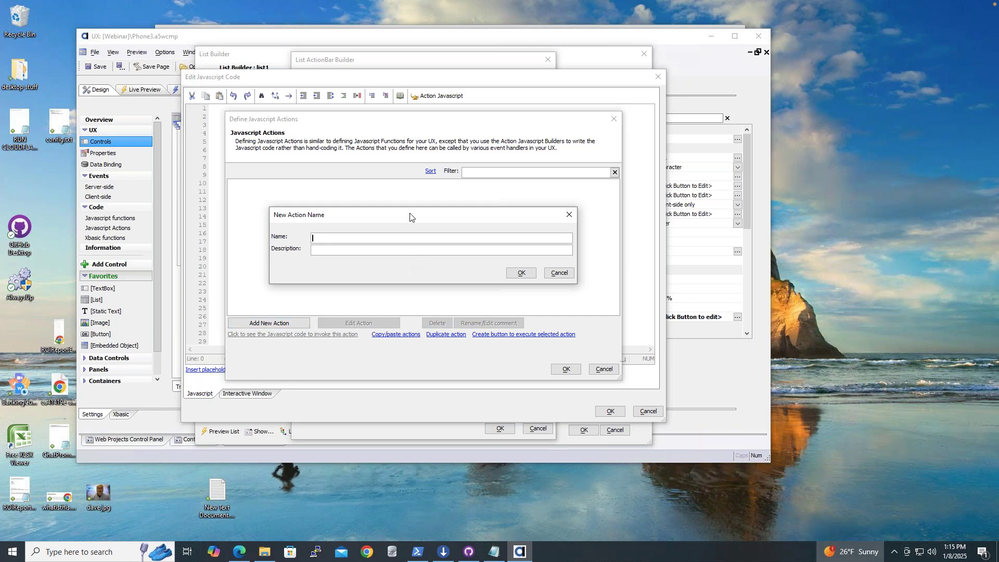
text(Op)
key(BackSpace)
text(n)
click(515, 274)
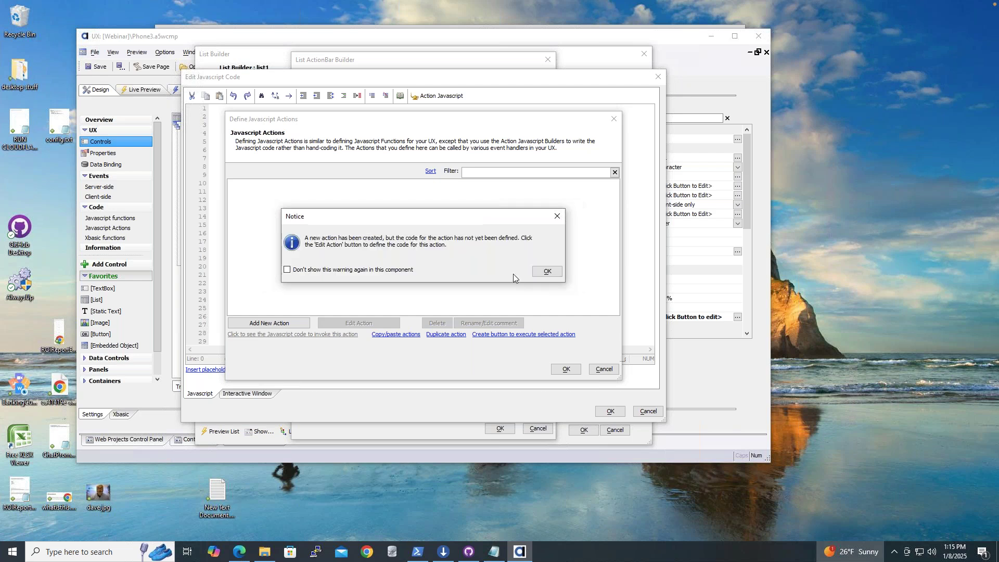
click(548, 271)
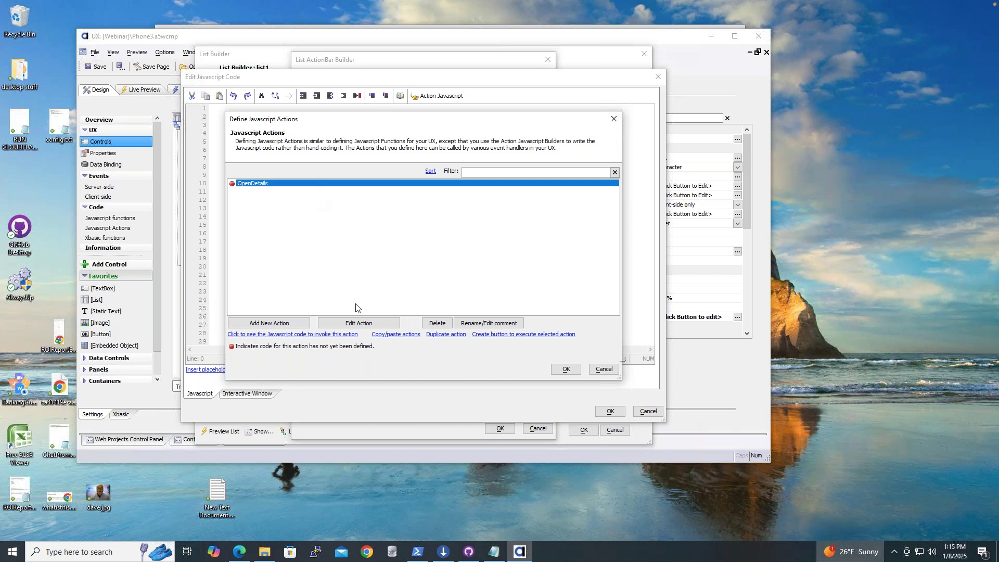
Define OpenDetails with a Show Container Window action for CONTAINER_1, filtering the actions by "wind", and save the definition
click(360, 324)
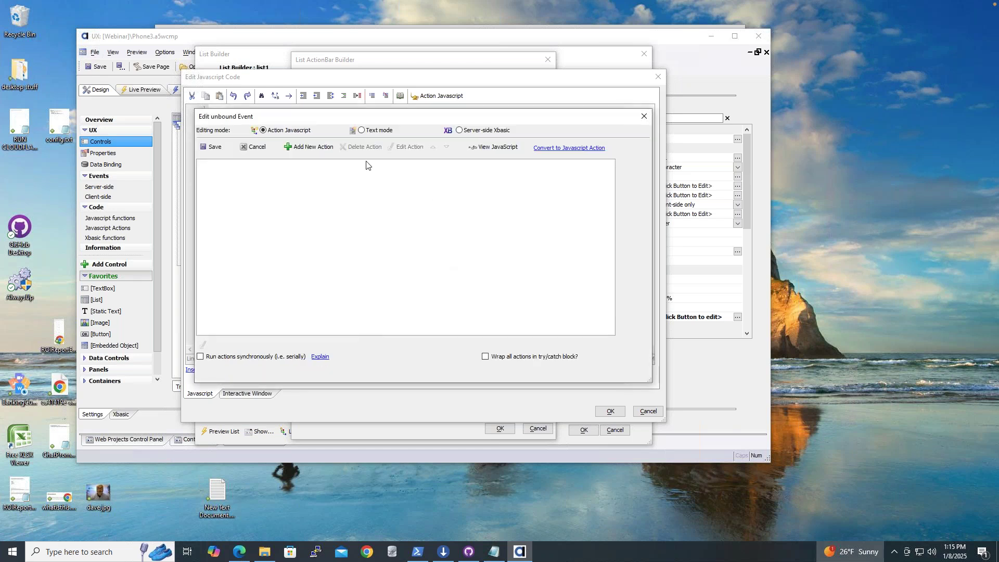
click(305, 148)
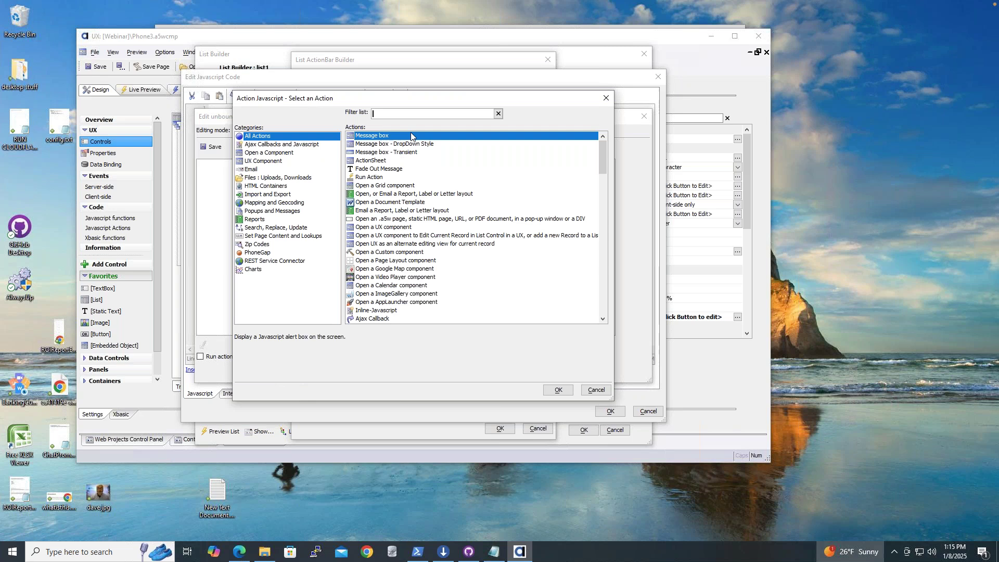
text(wind)
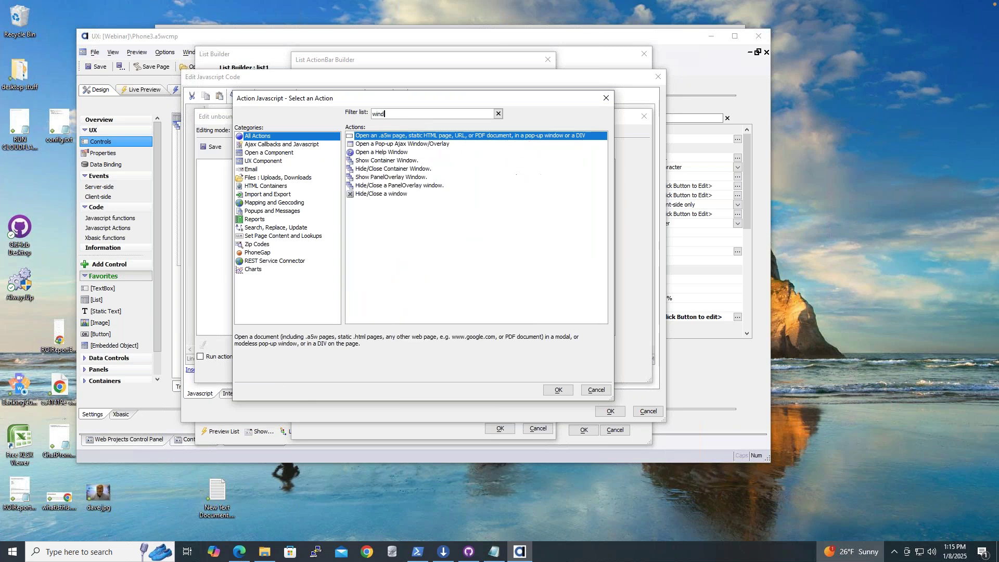
click(386, 161)
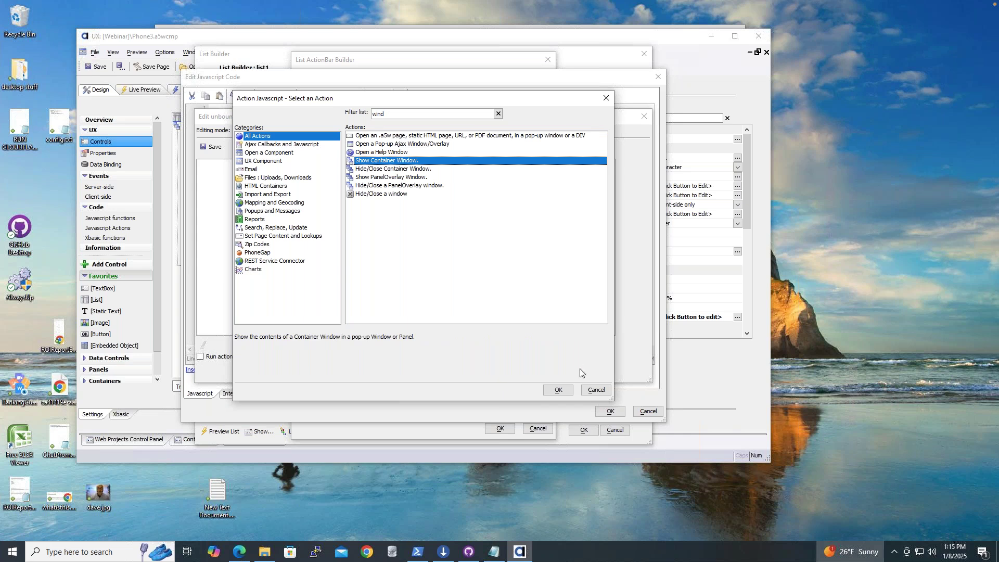
click(556, 390)
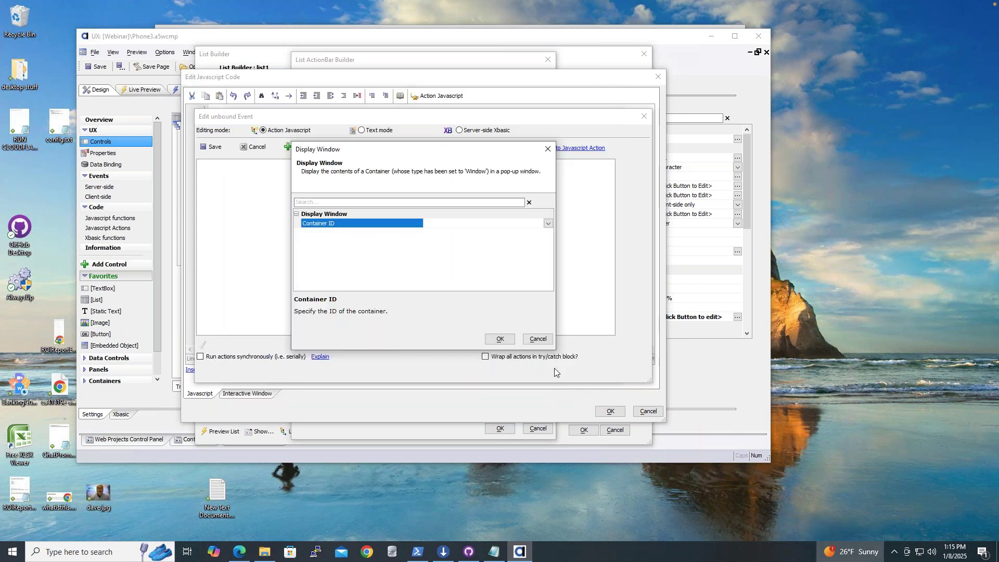
click(548, 223)
click(520, 234)
click(500, 339)
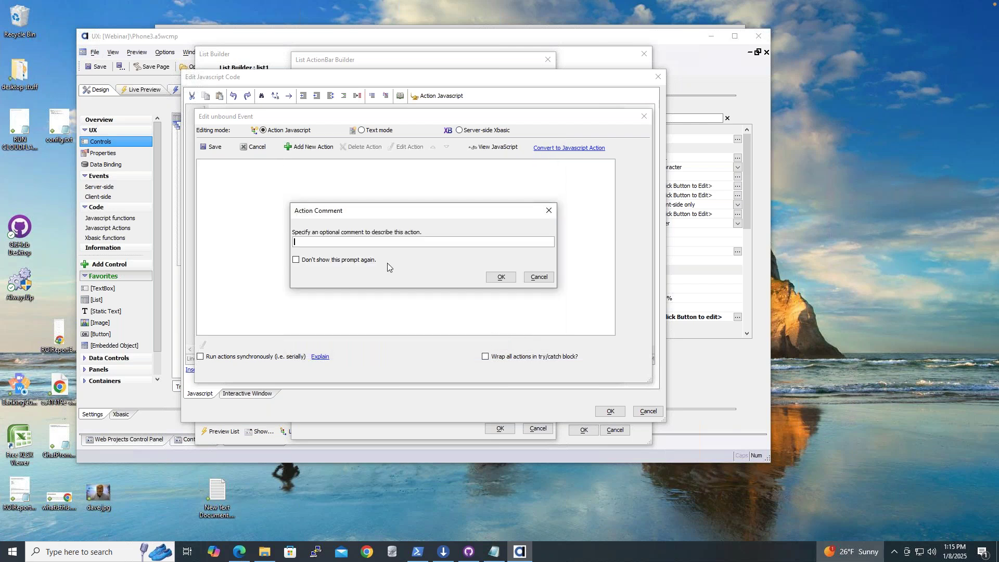
click(499, 278)
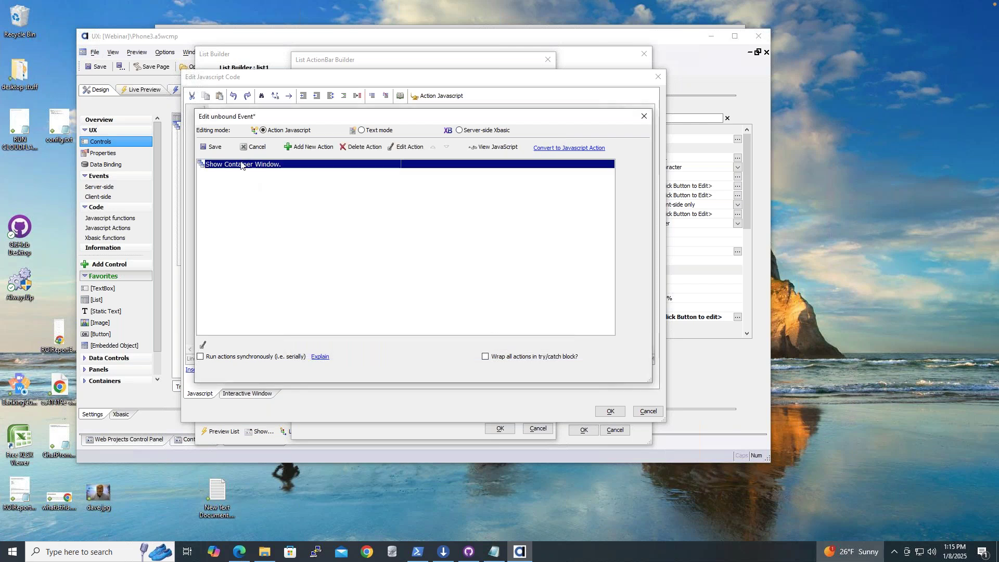
click(205, 150)
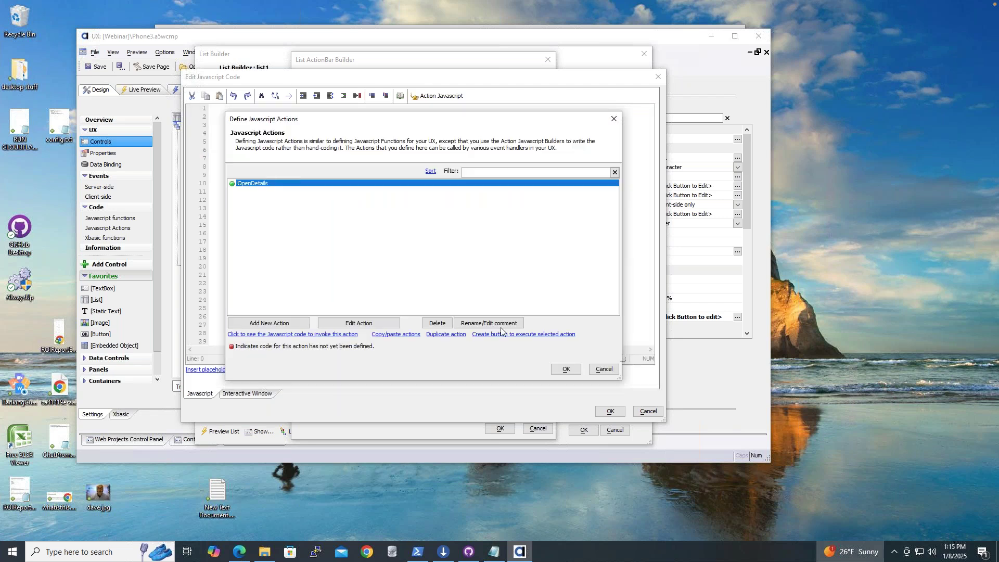
click(567, 370)
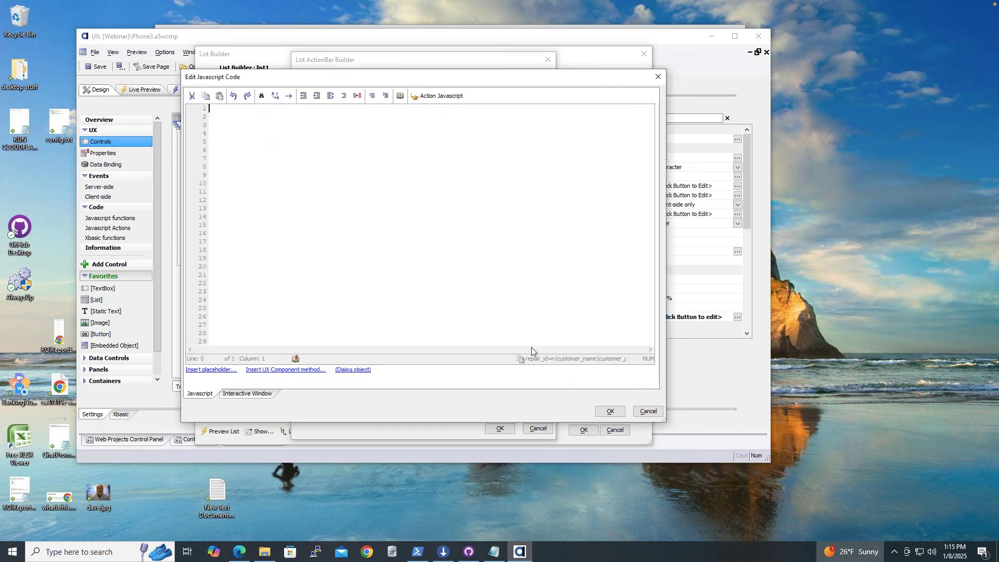
Insert the code that runs the OpenDetails action into the Details button's JavaScript and accept the list1 definition
click(439, 99)
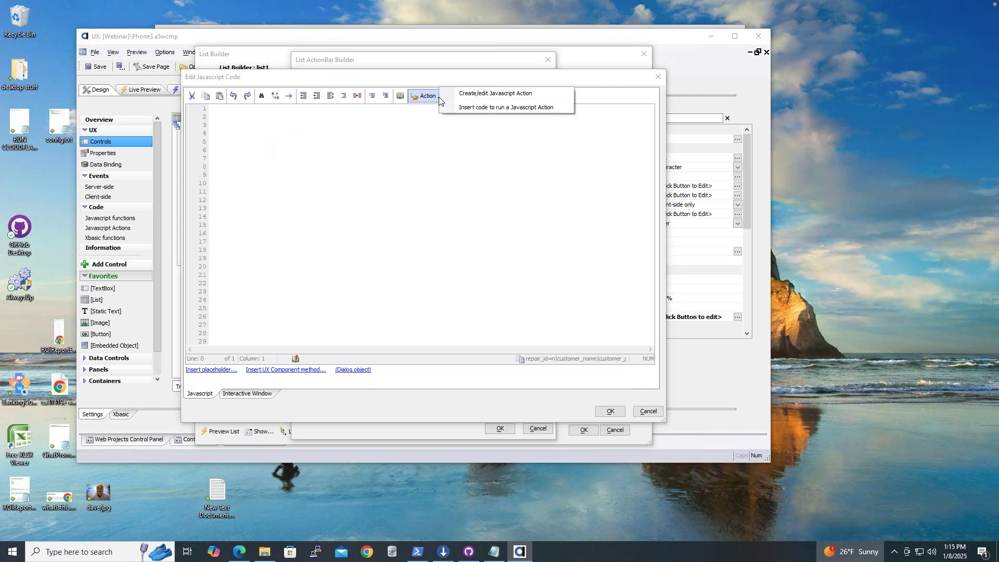
click(482, 108)
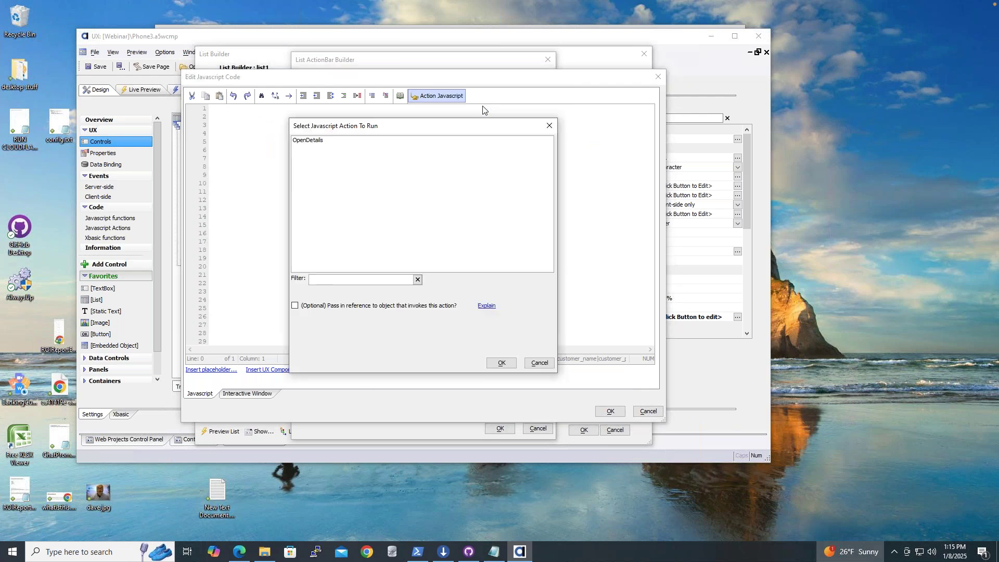
click(318, 140)
click(501, 364)
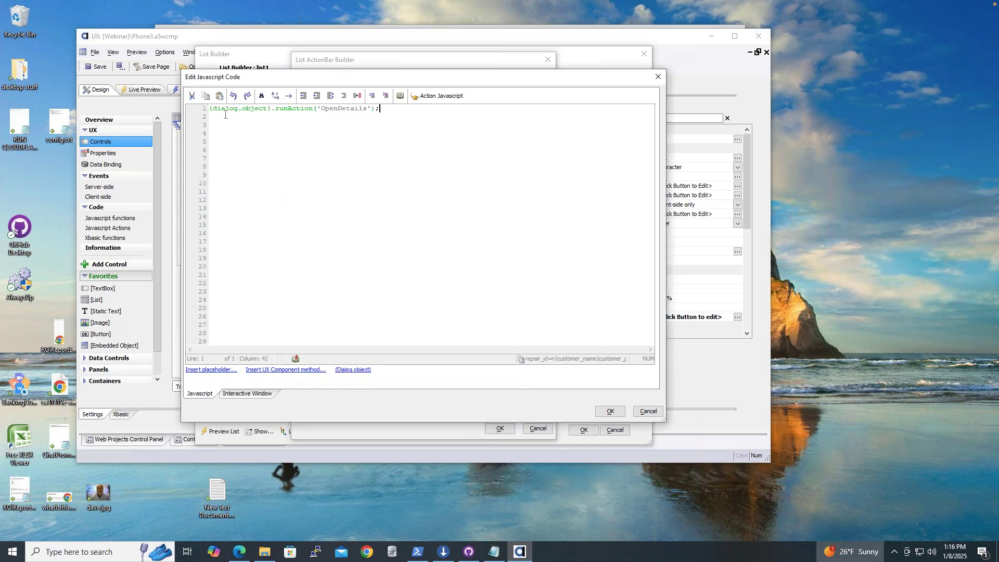
click(611, 410)
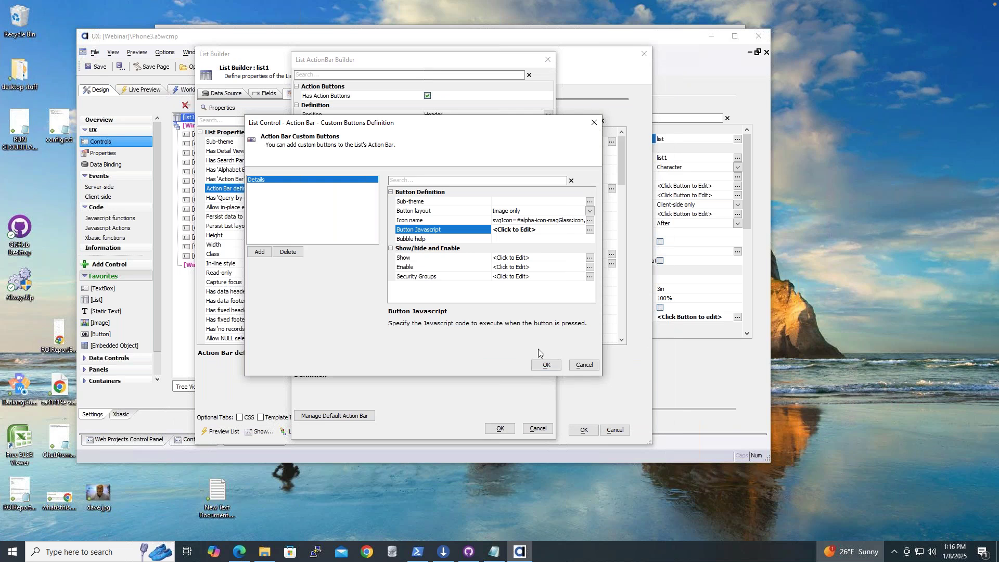
click(546, 365)
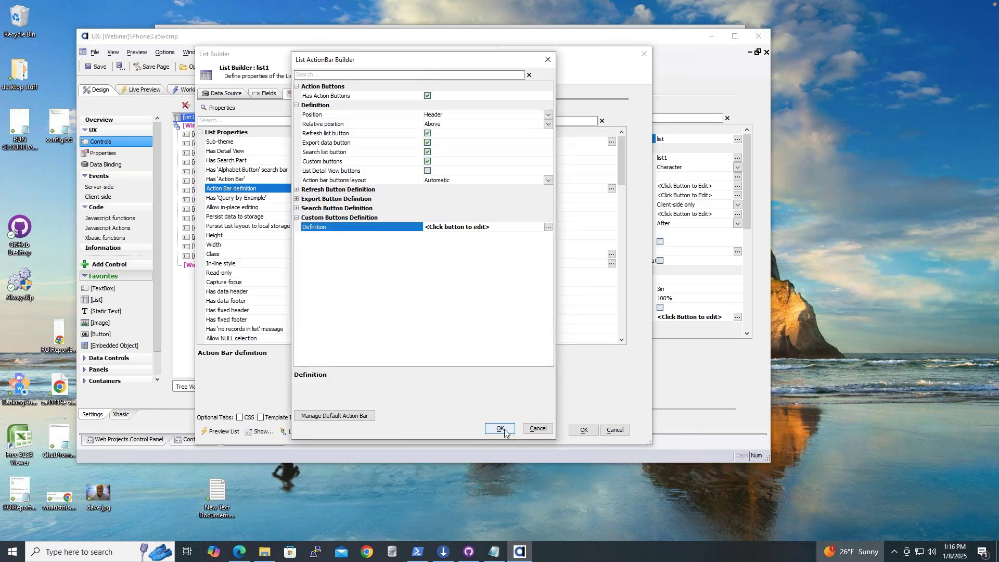
click(501, 428)
click(583, 430)
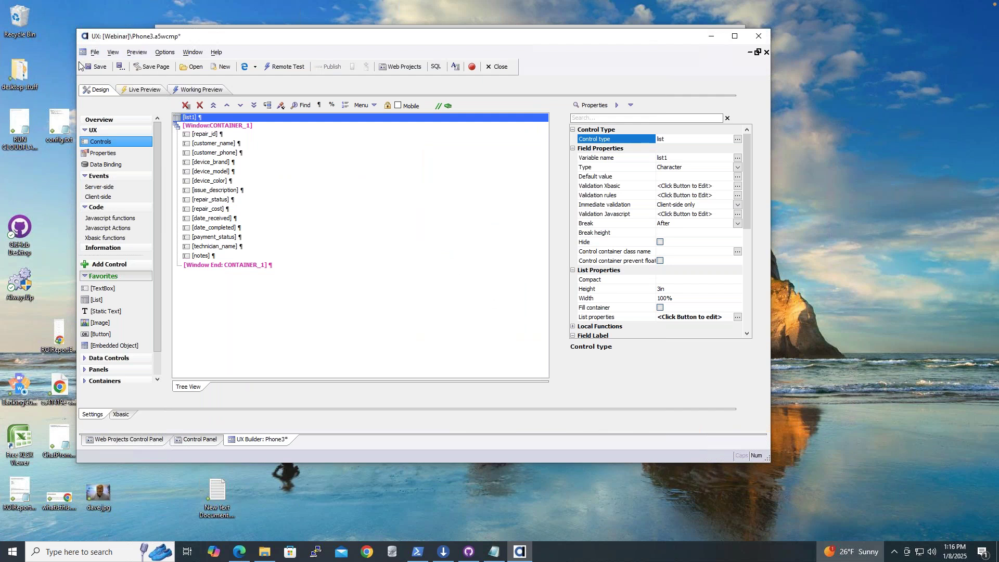
Save the component, open the details window for repair 4 in the working preview and make the window taller
click(216, 91)
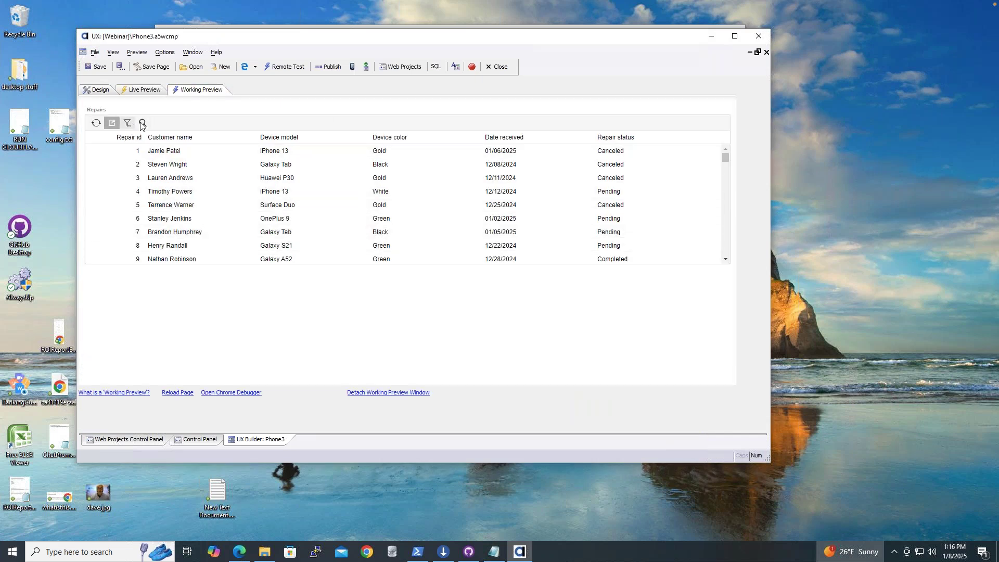
click(168, 193)
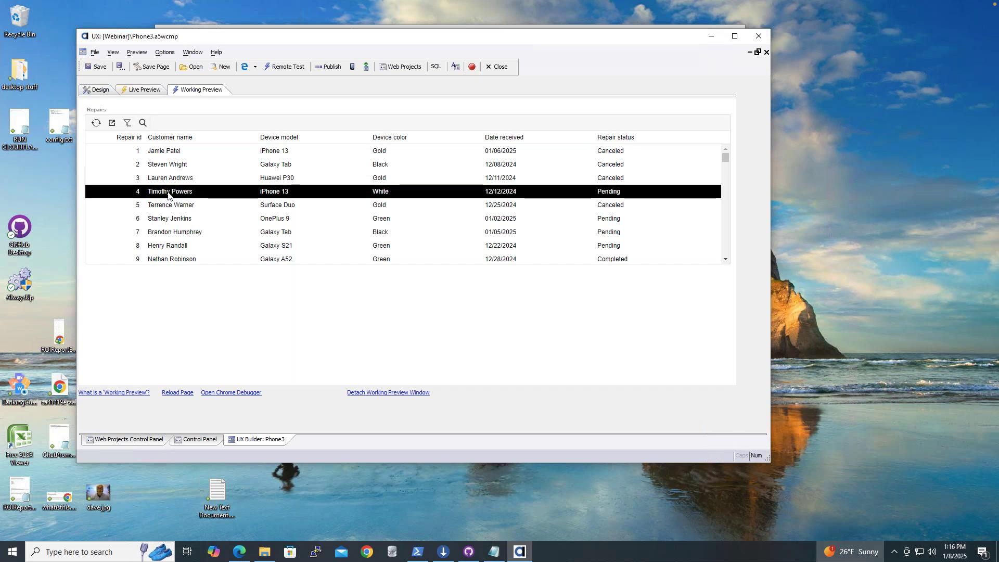
click(144, 124)
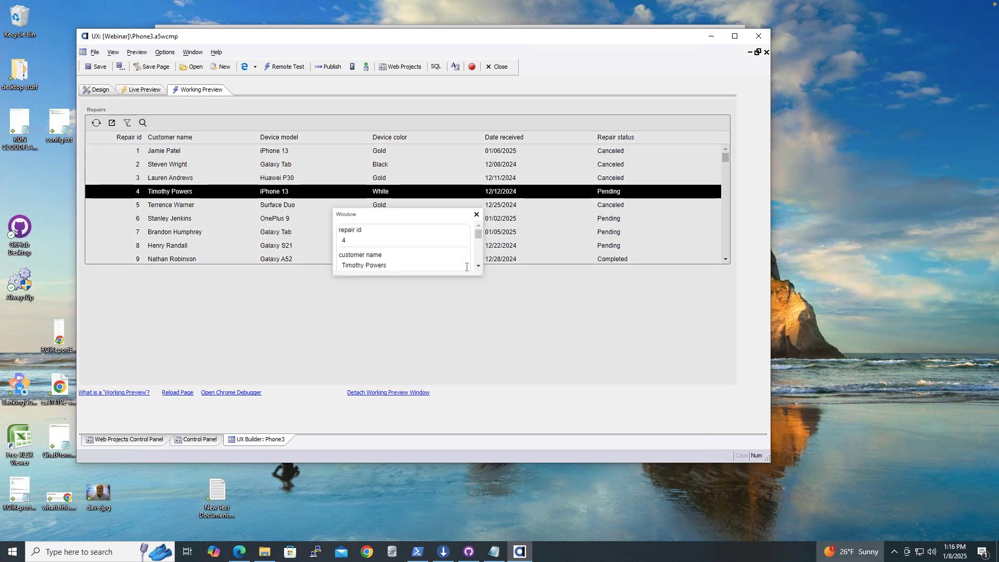
drag(479, 274, 562, 364)
drag(592, 297, 359, 439)
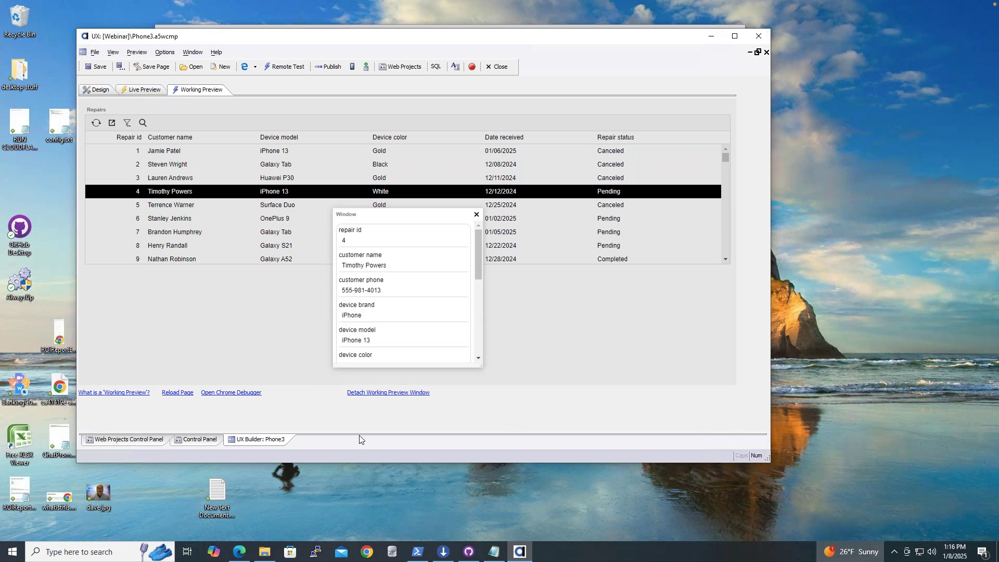
Detach the working preview, examine the fields in repair 3's details window, and close both the details window and the detached preview
click(381, 393)
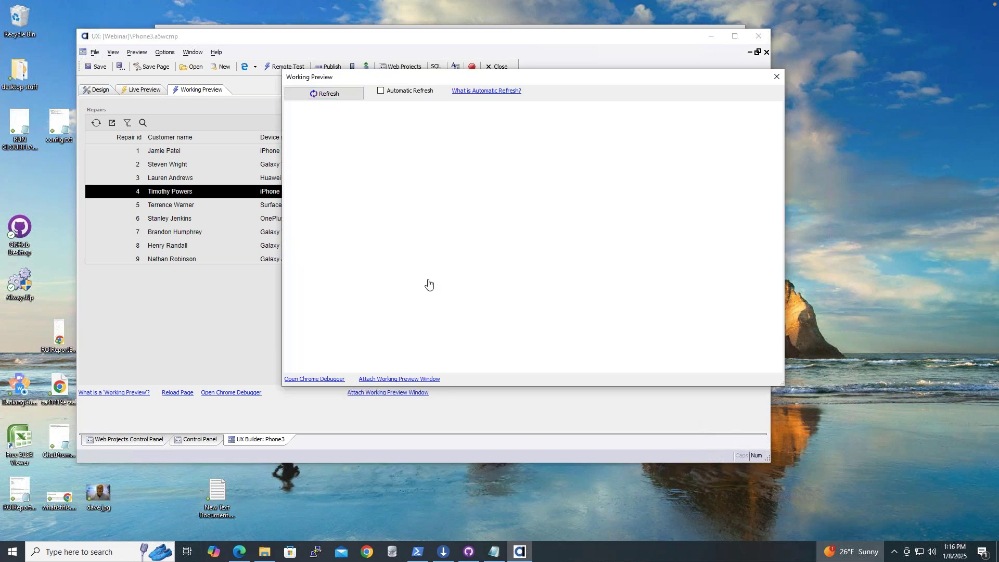
click(395, 168)
click(390, 182)
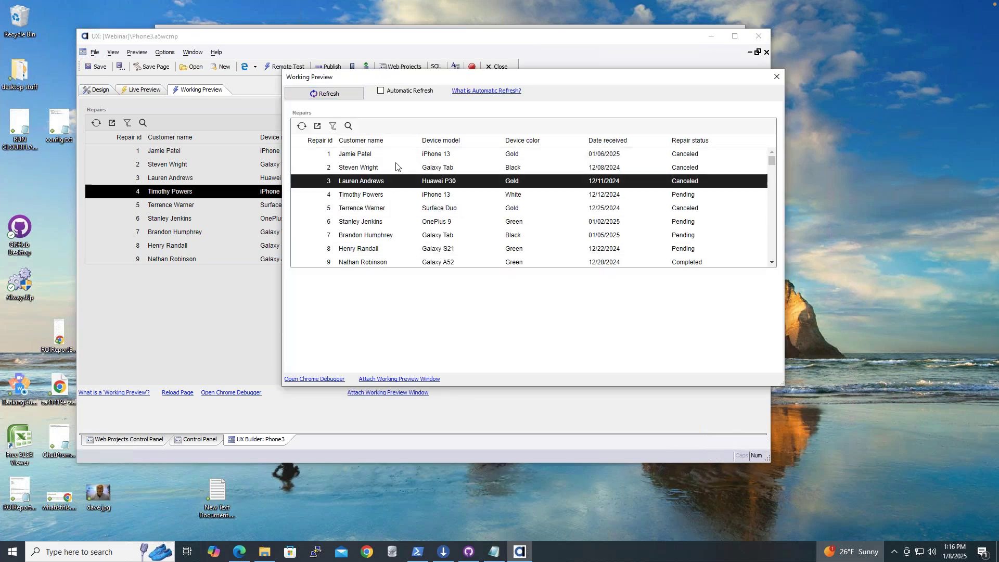
click(348, 126)
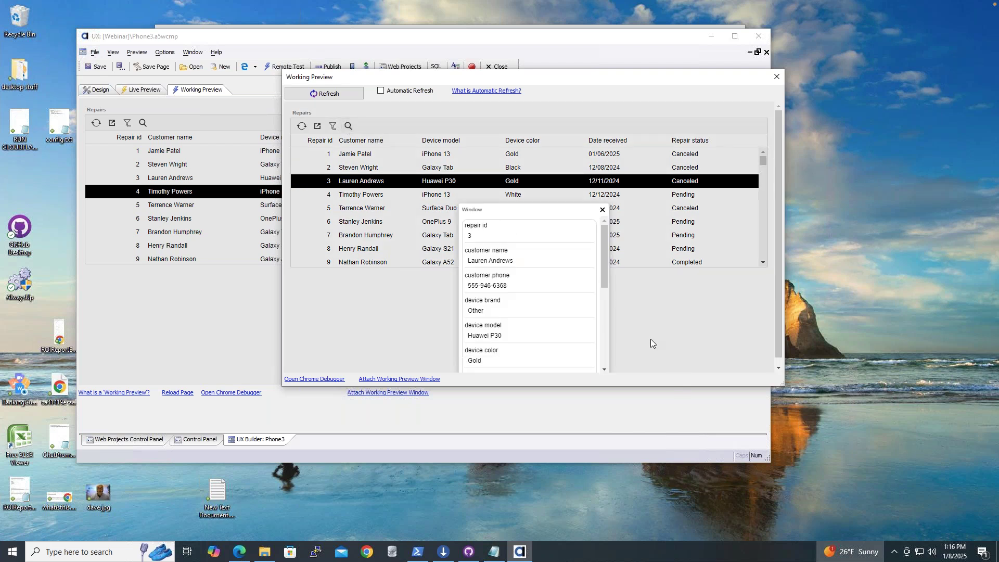
drag(602, 254, 600, 233)
drag(604, 245, 611, 379)
scroll(602, 223, up, 5)
click(603, 210)
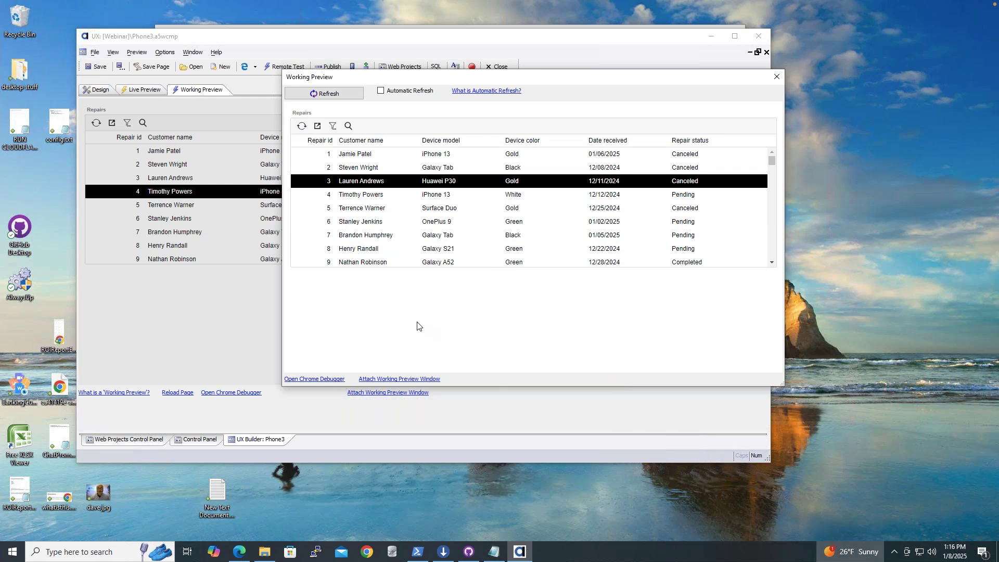
click(777, 75)
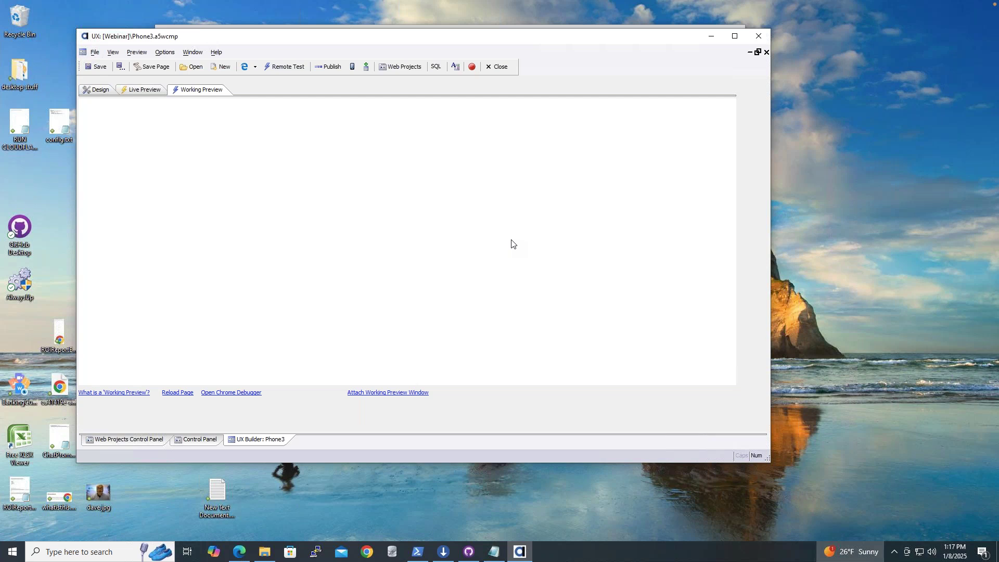
Return to the design, check the component's Use compact theme property, and go back to the controls
click(98, 91)
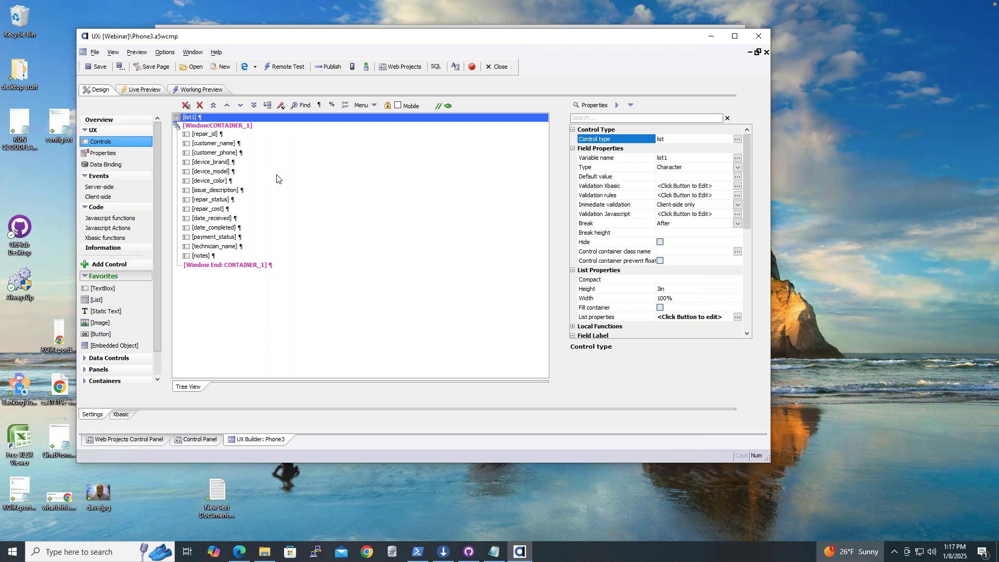
click(117, 152)
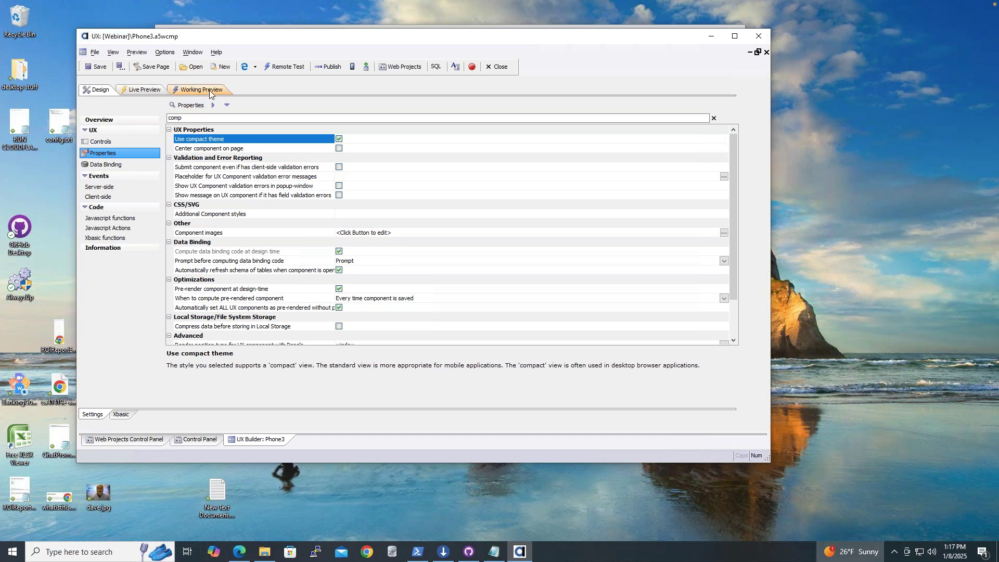
click(120, 142)
Enable Query-by-Example for list1, accept its default definition, and check the list in the working preview before returning to the design
double_click(217, 118)
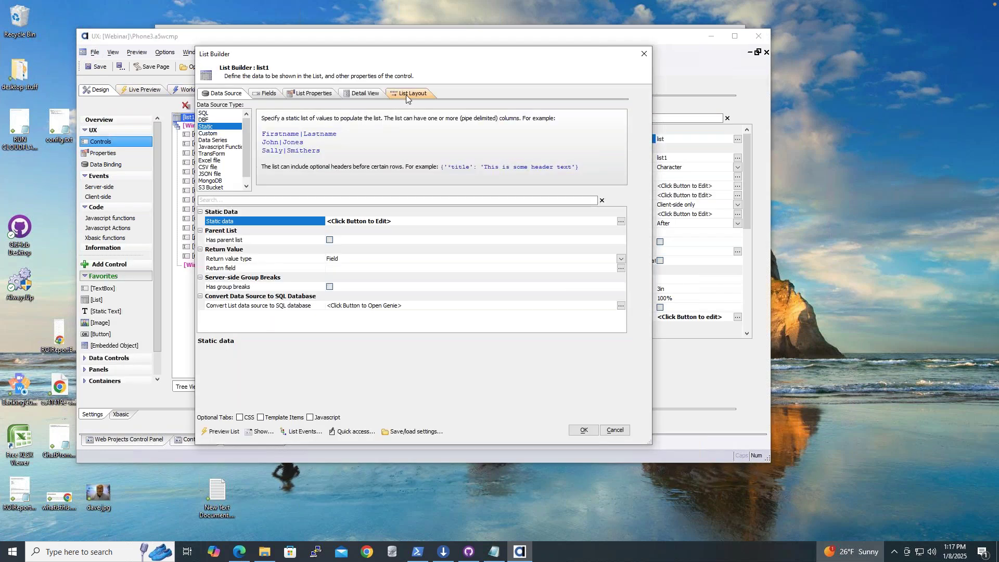
click(302, 92)
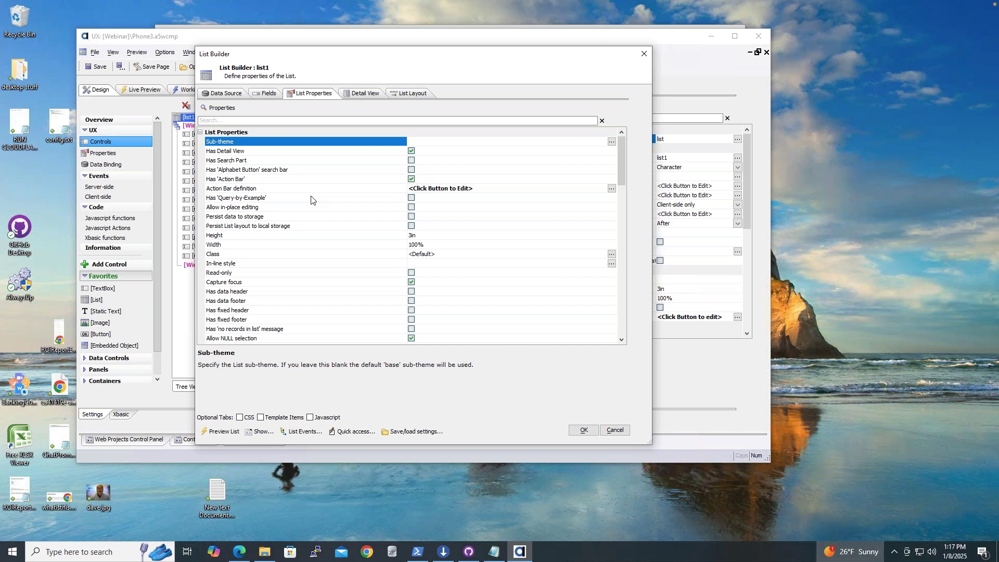
click(411, 199)
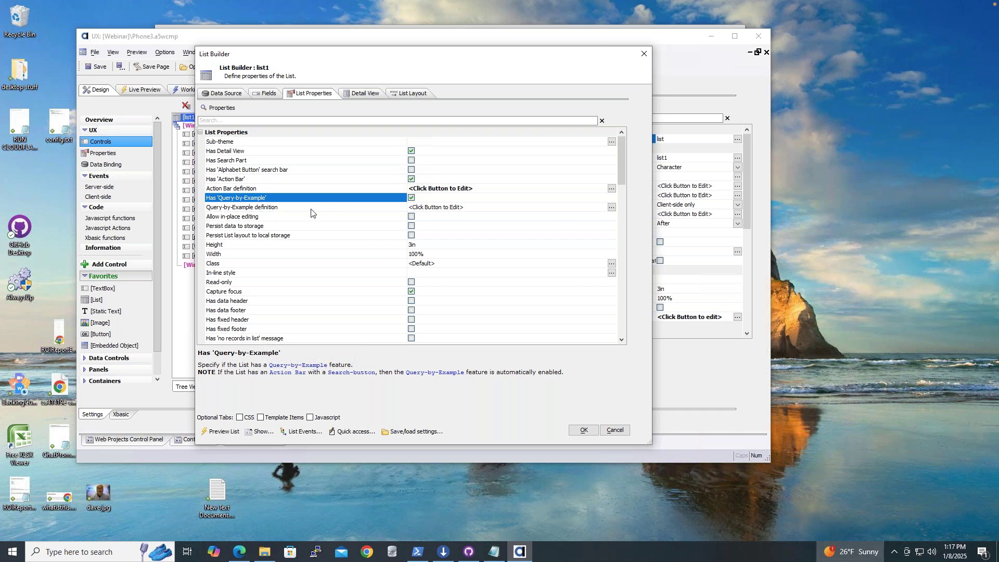
click(611, 208)
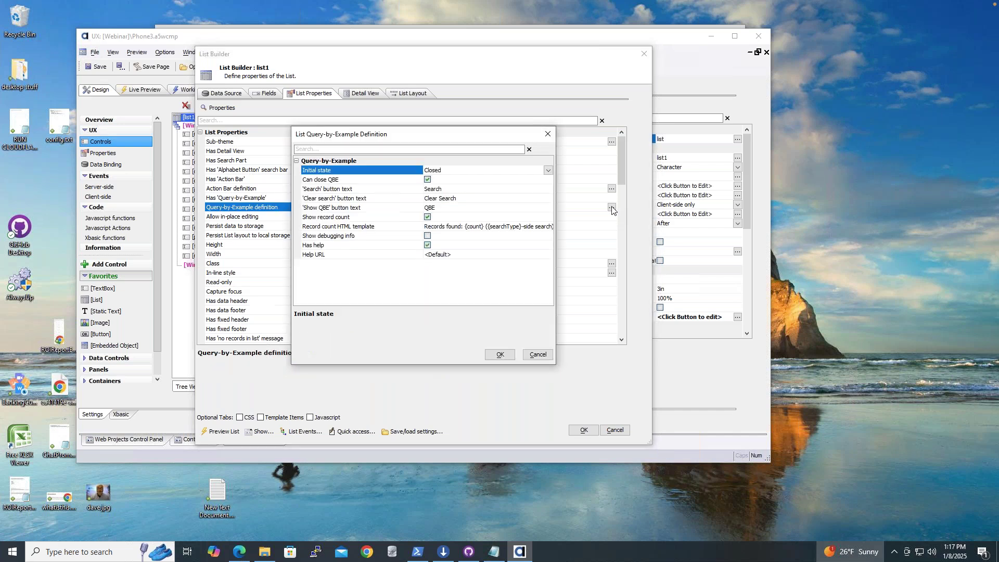
click(499, 355)
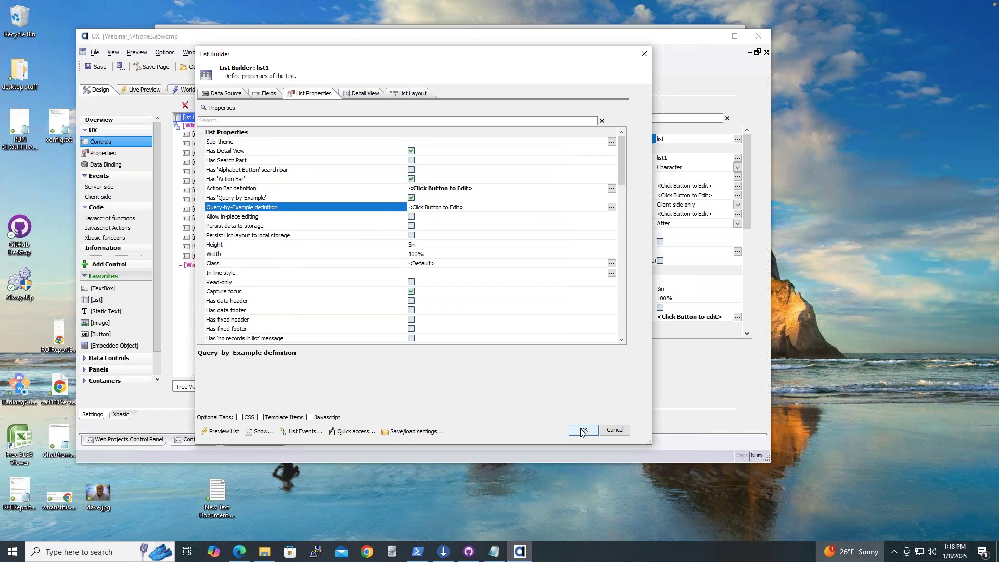
click(581, 431)
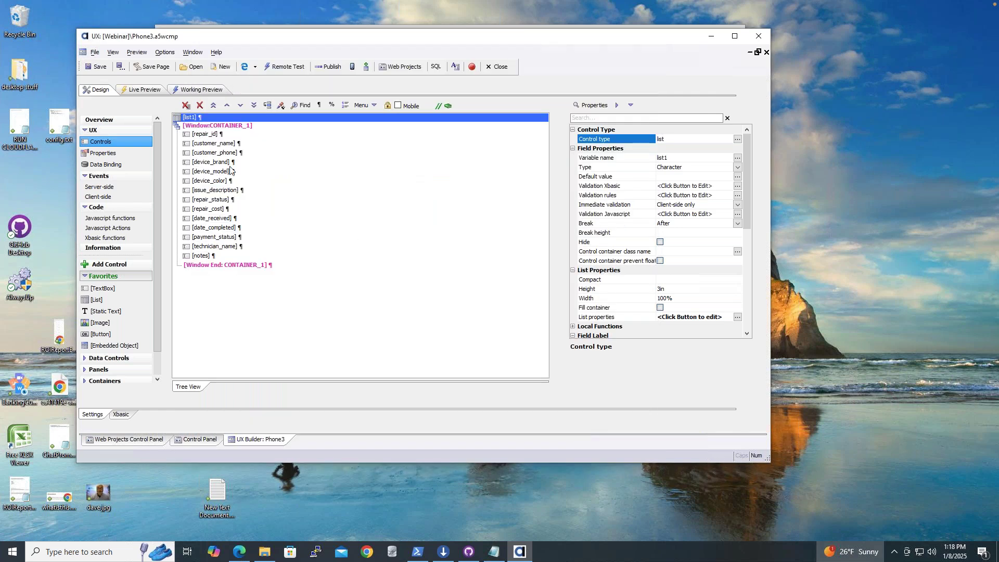
click(207, 91)
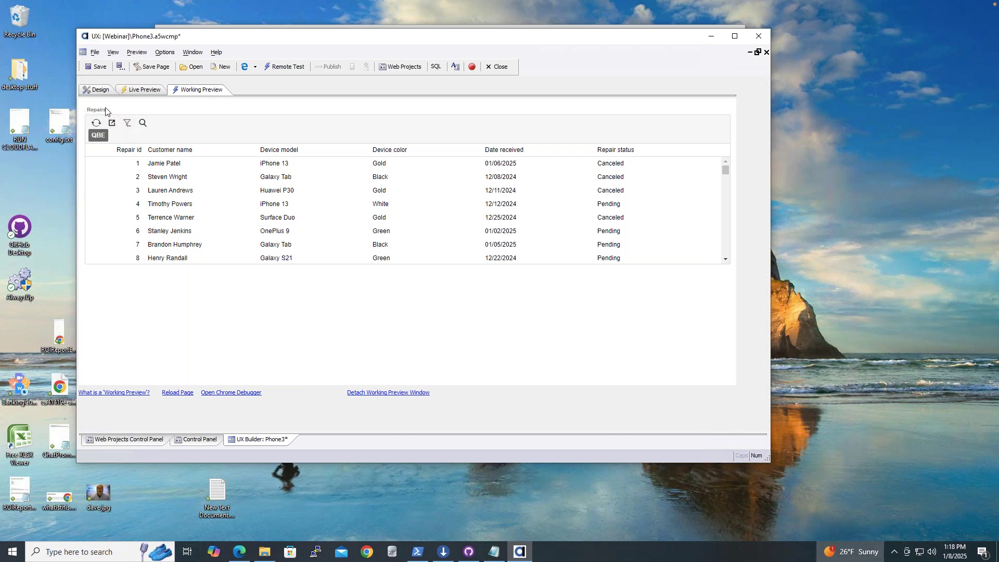
click(102, 90)
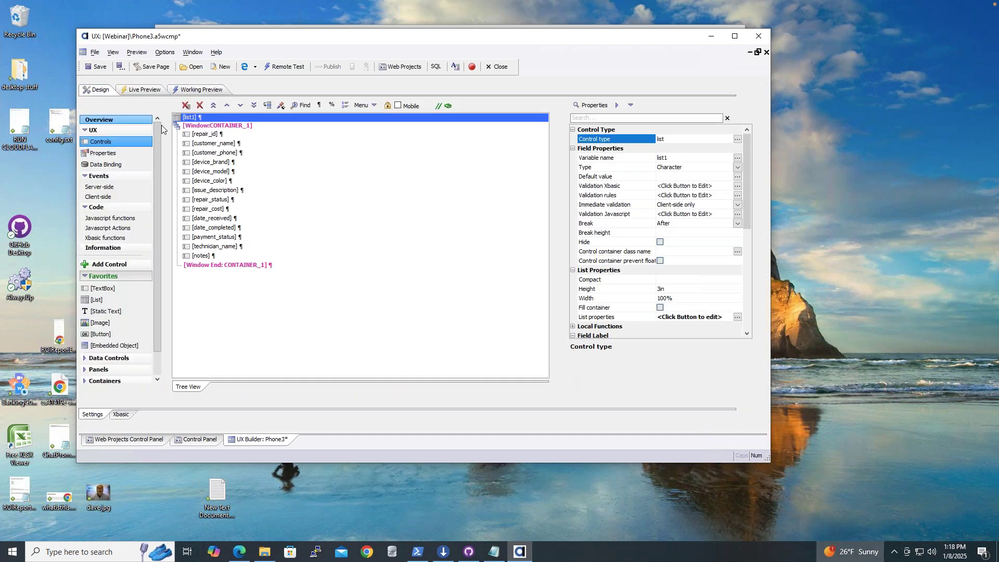
Examine the QBE properties of list1's date_received field and its control type options, keeping Textbox
double_click(206, 119)
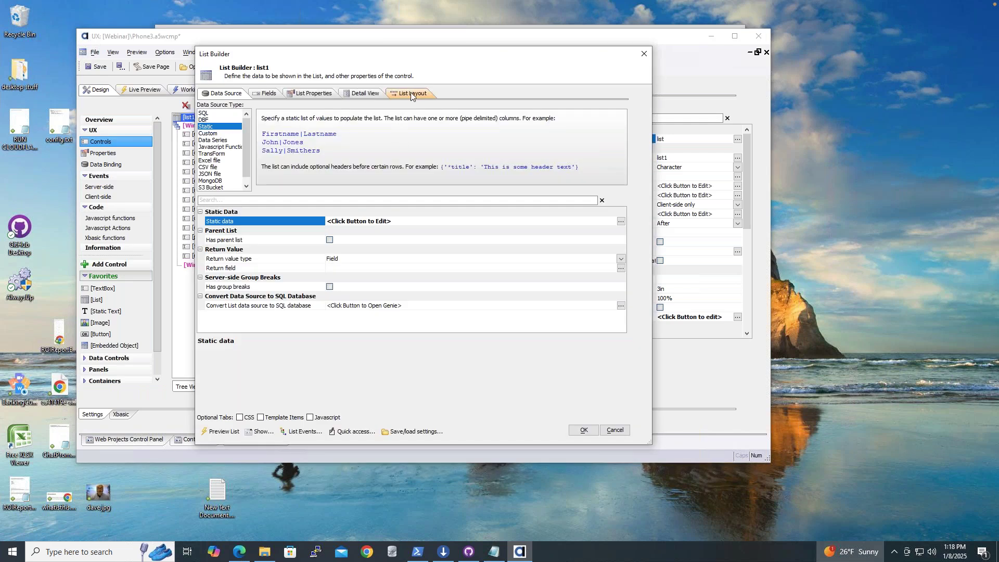
click(312, 94)
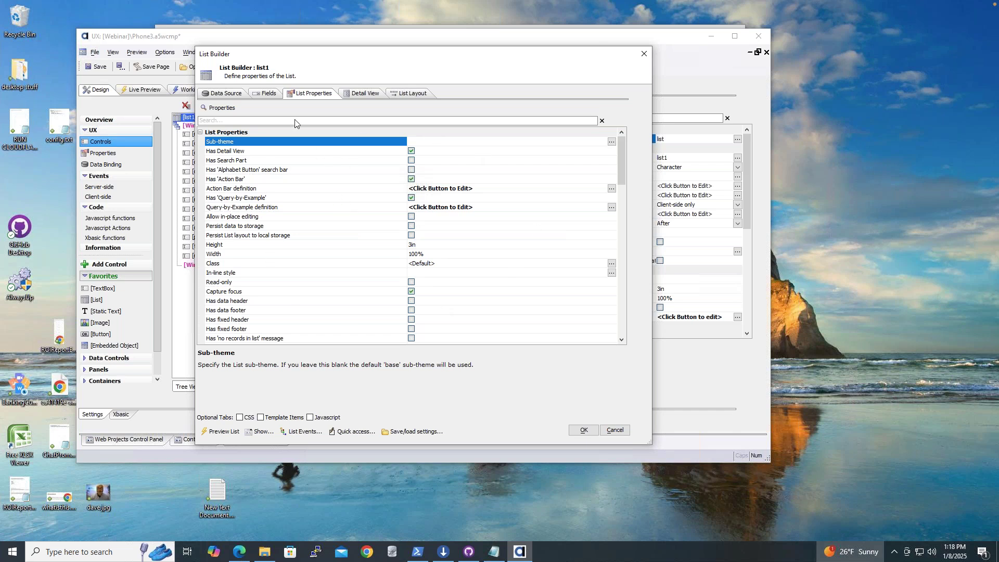
click(271, 95)
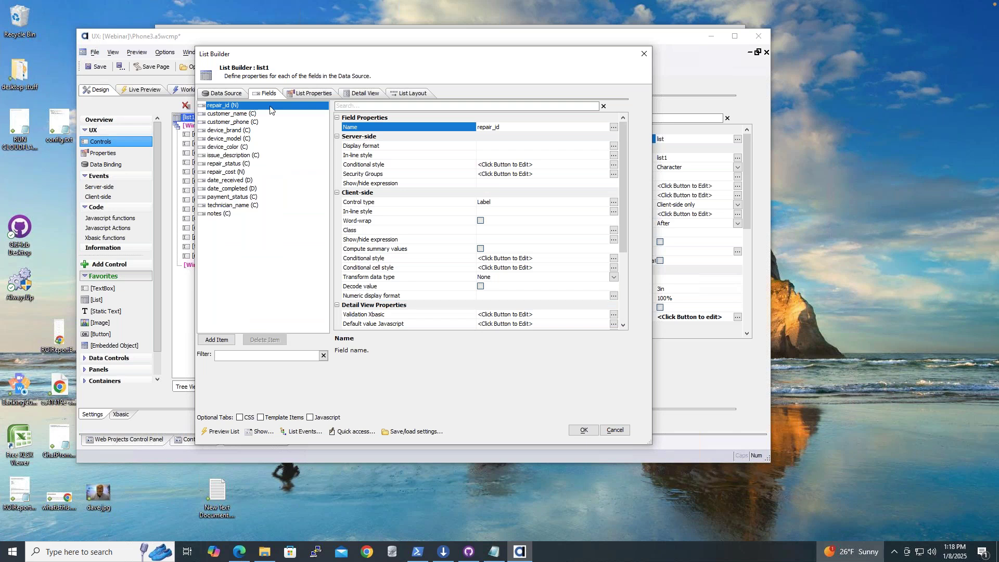
click(263, 180)
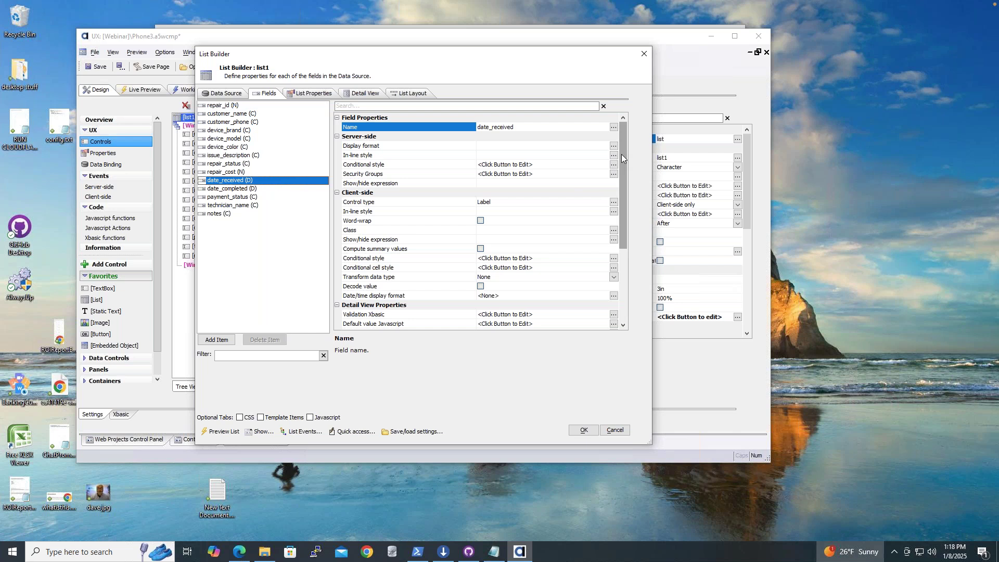
drag(621, 154, 623, 238)
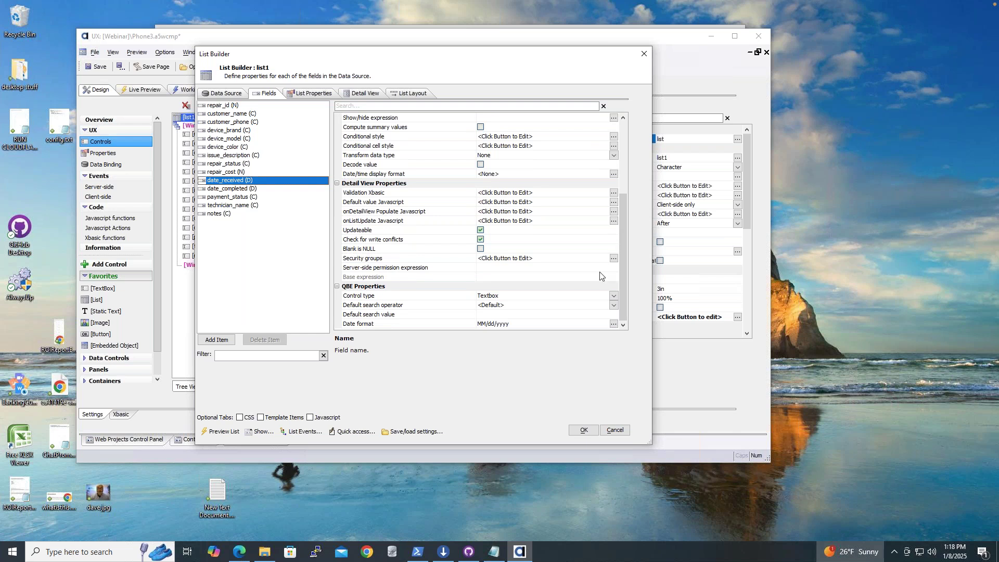
click(615, 296)
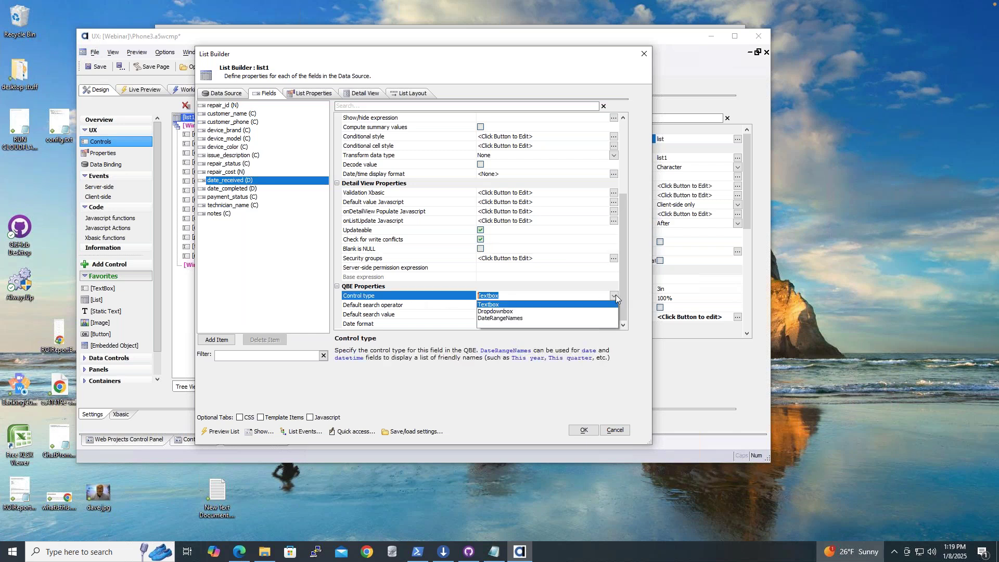
click(514, 295)
key(Return)
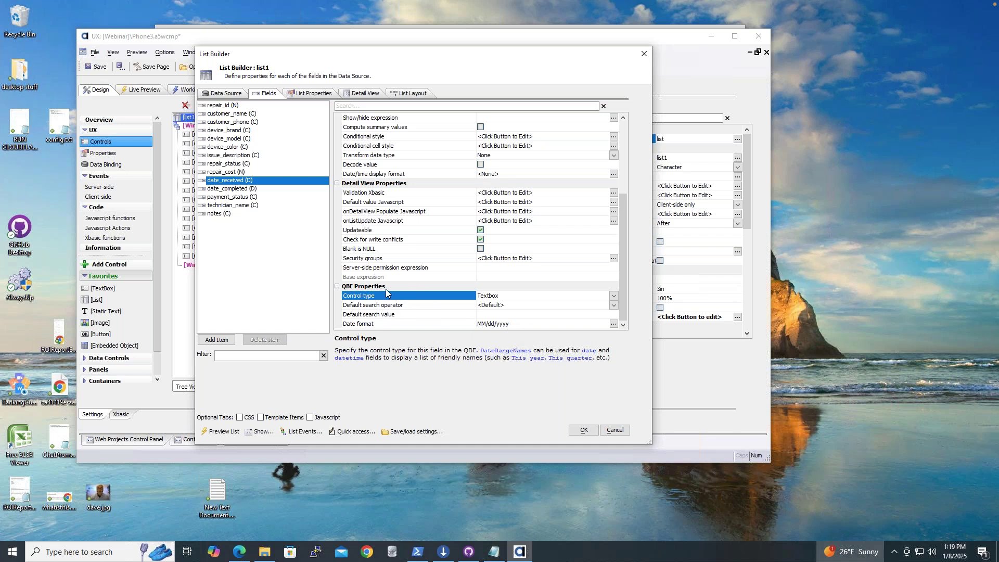
Turn off Query-by-Example in list1's list properties and select the Action Bar definition
click(324, 94)
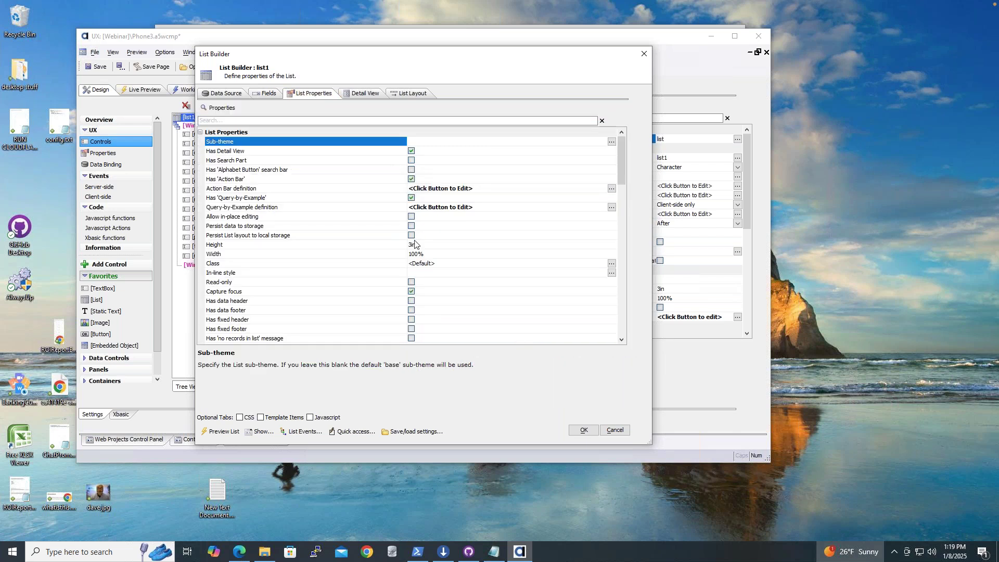
click(411, 198)
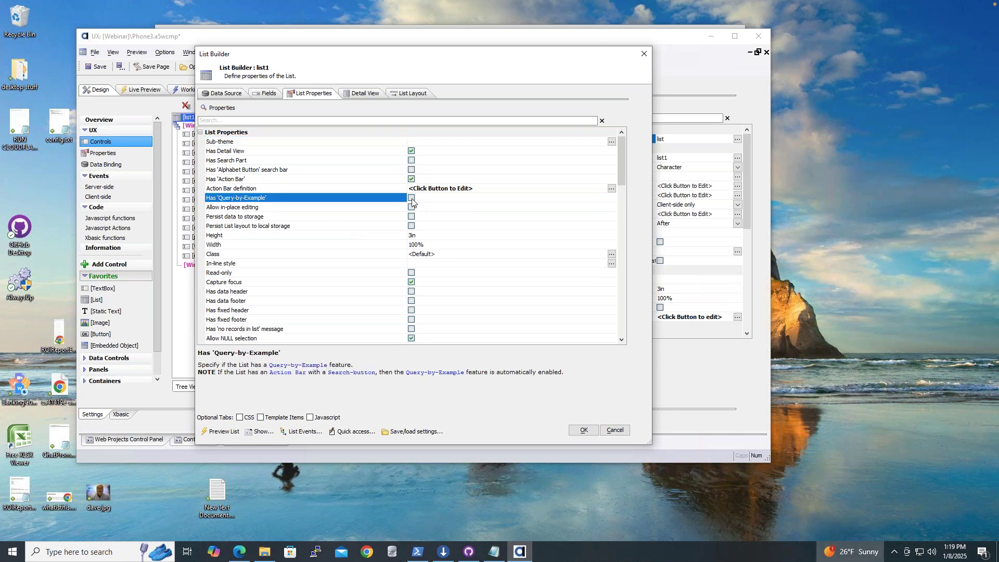
click(424, 189)
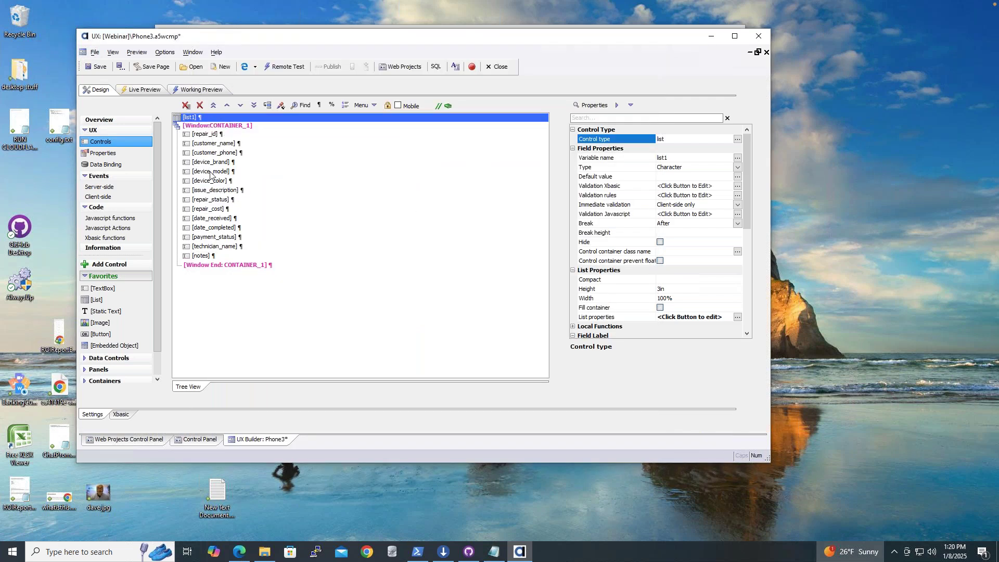
Review the Show Container Window settings inside the OpenDetails JavaScript action and close everything without saving edits
click(131, 228)
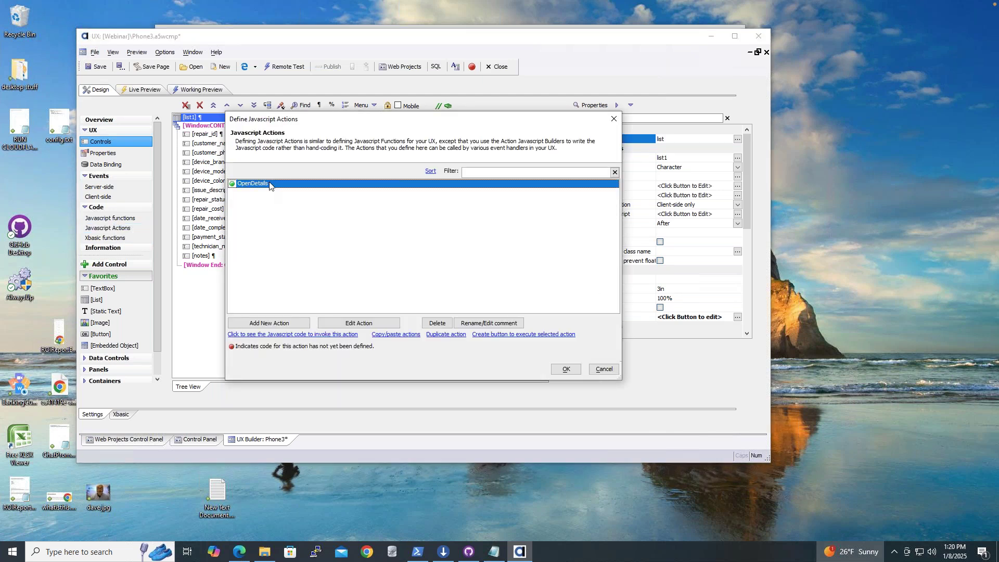
double_click(269, 185)
double_click(311, 164)
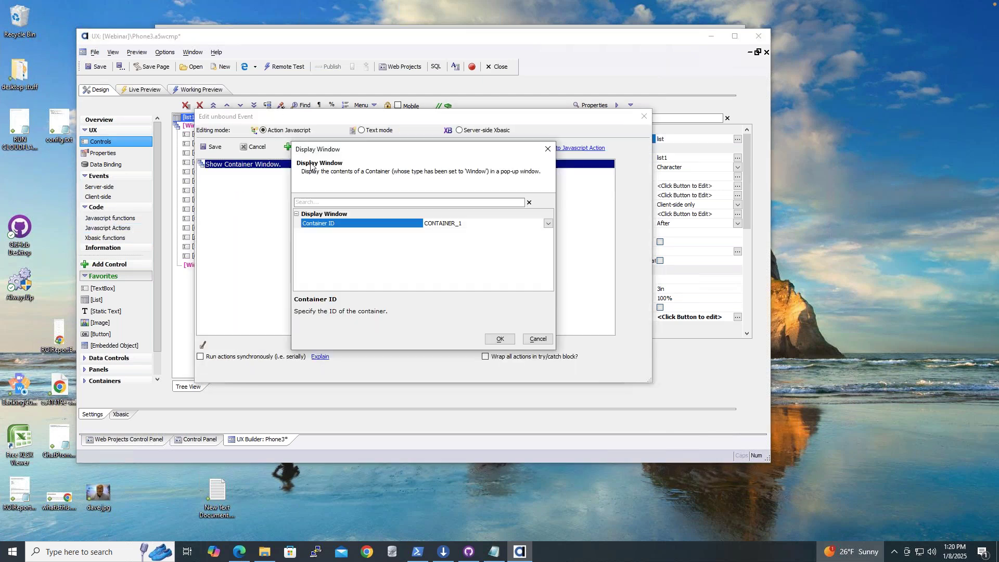
click(537, 338)
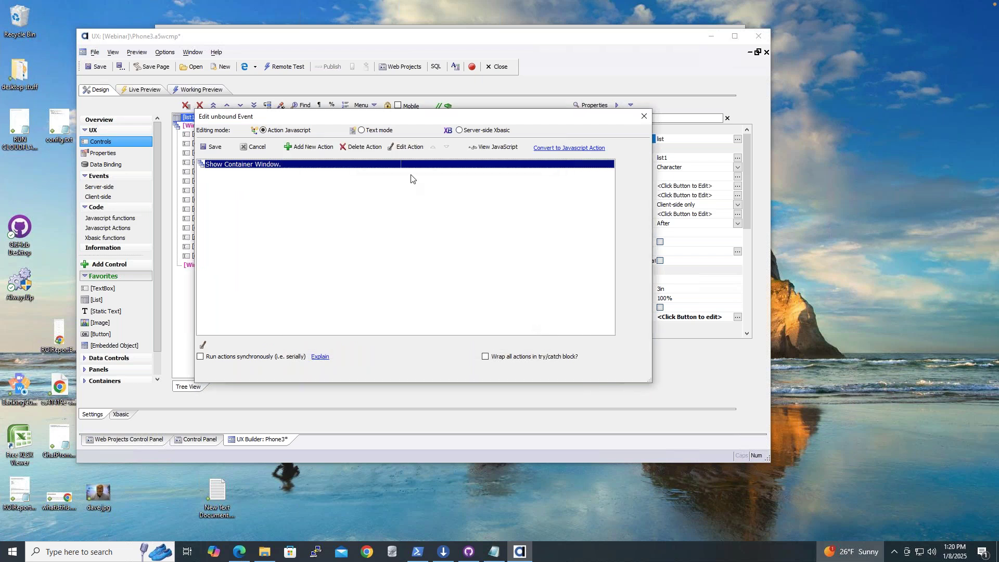
click(644, 116)
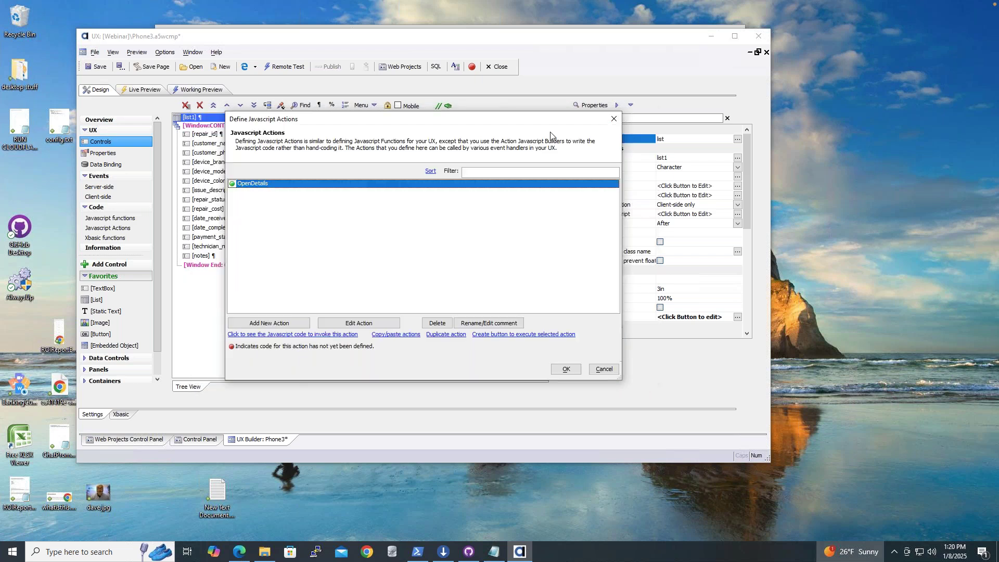
click(603, 368)
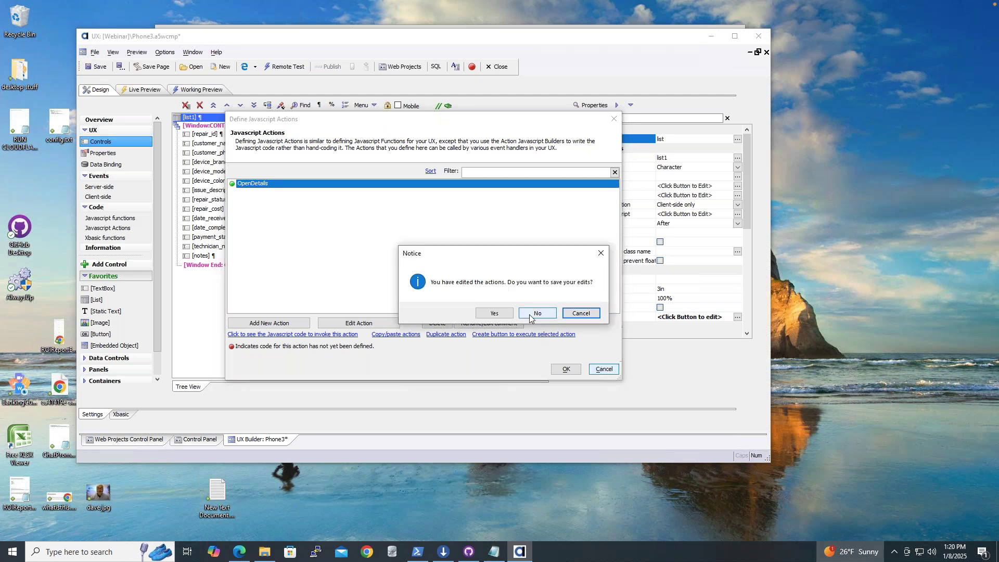
click(536, 314)
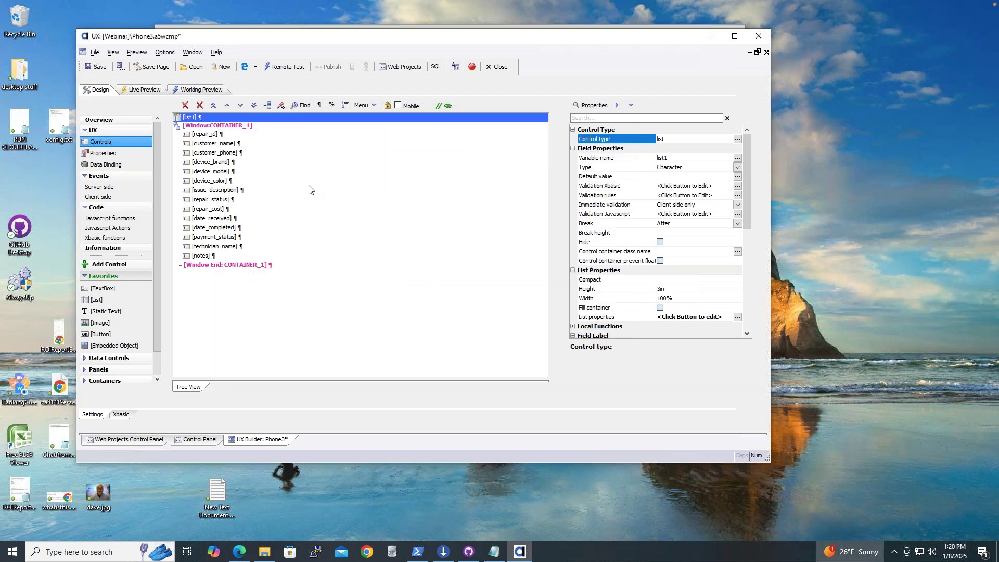
Examine the window properties of CONTAINER_1 and the available window position options, and cancel without changing them
click(231, 126)
right_click(231, 126)
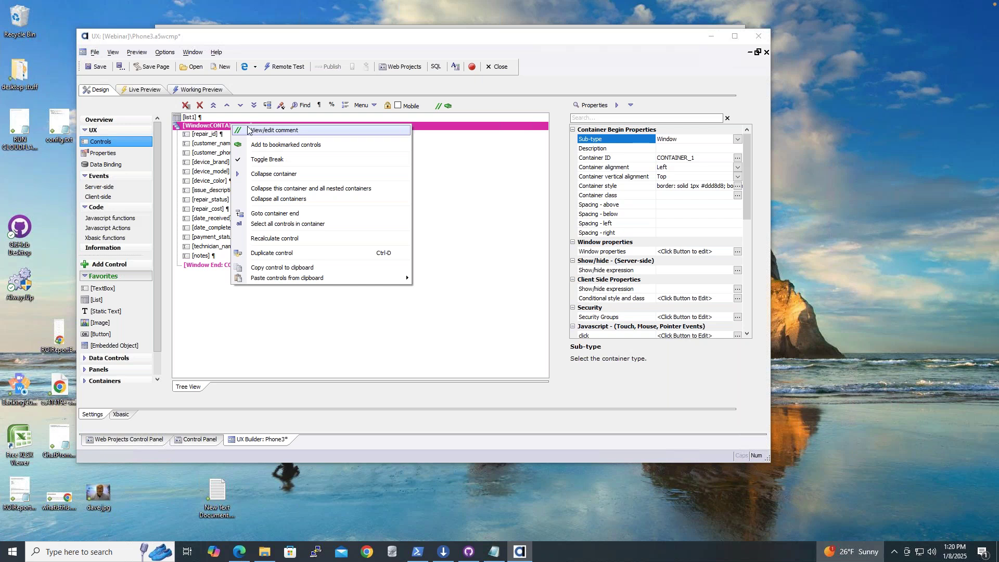
double_click(212, 126)
double_click(212, 126)
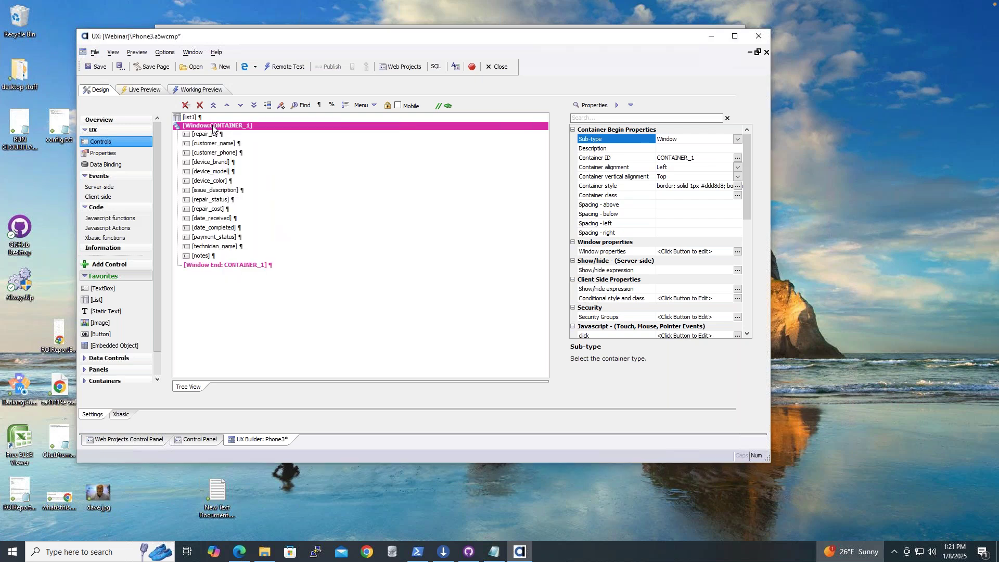
right_click(212, 126)
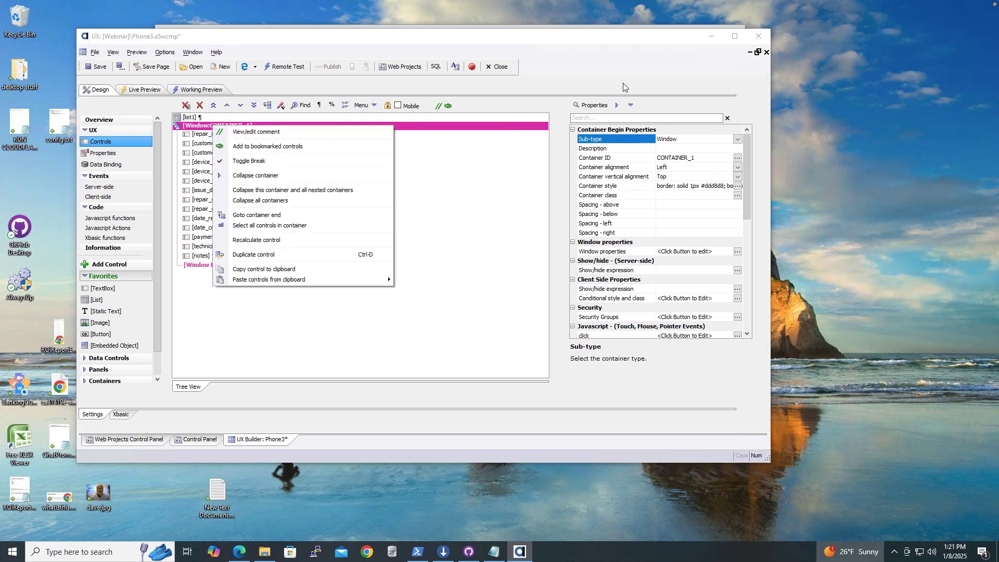
drag(604, 46, 509, 44)
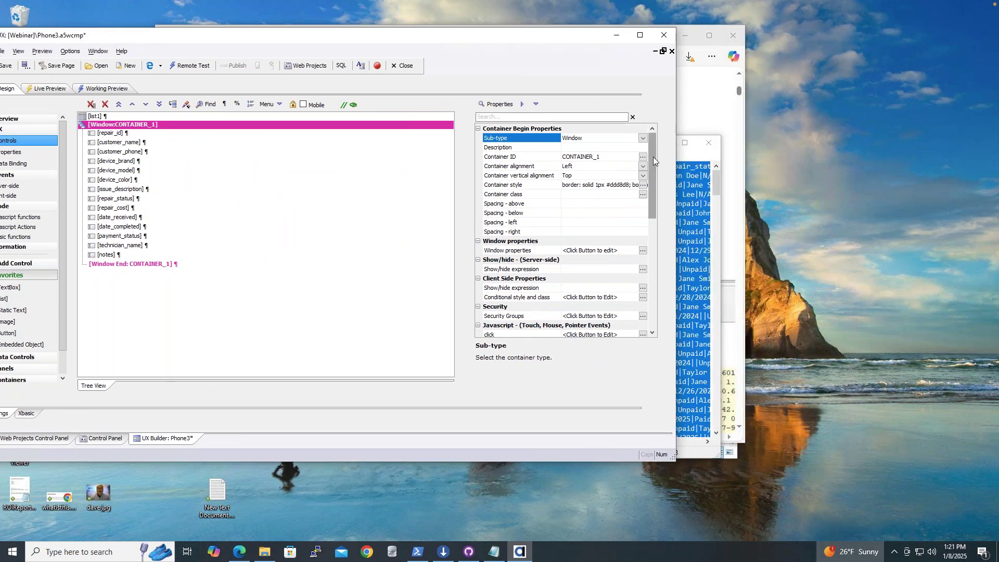
drag(651, 159, 650, 179)
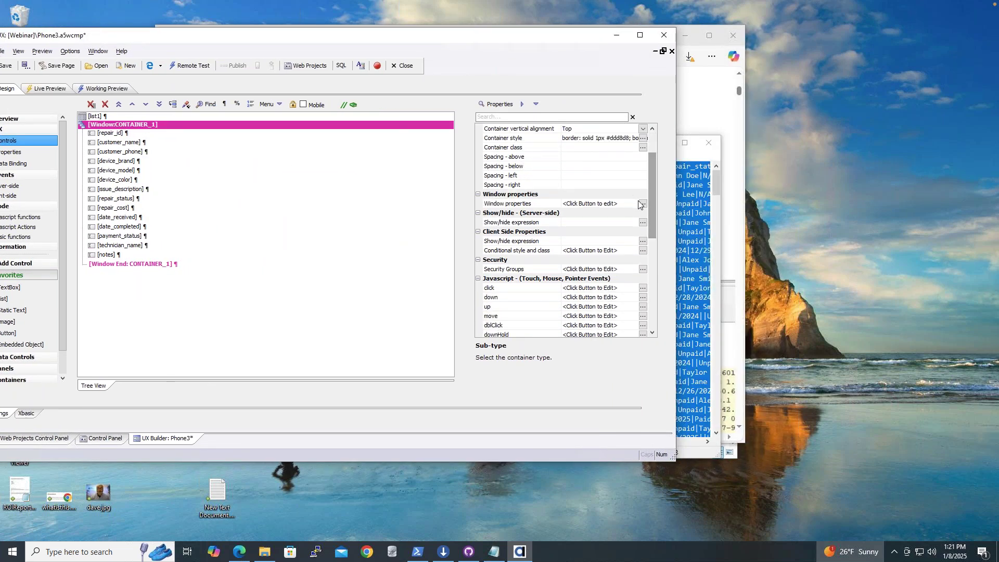
click(643, 204)
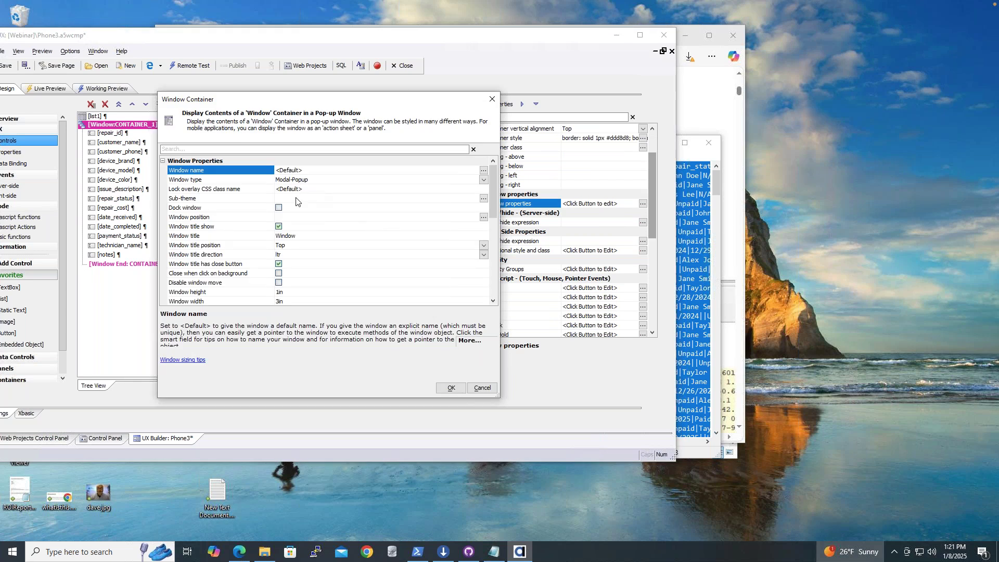
click(289, 219)
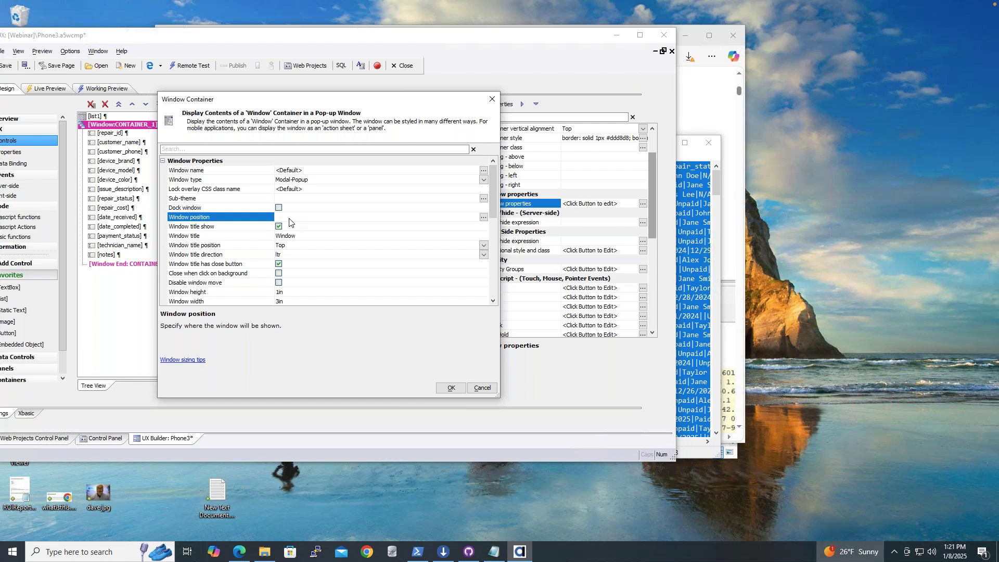
click(484, 217)
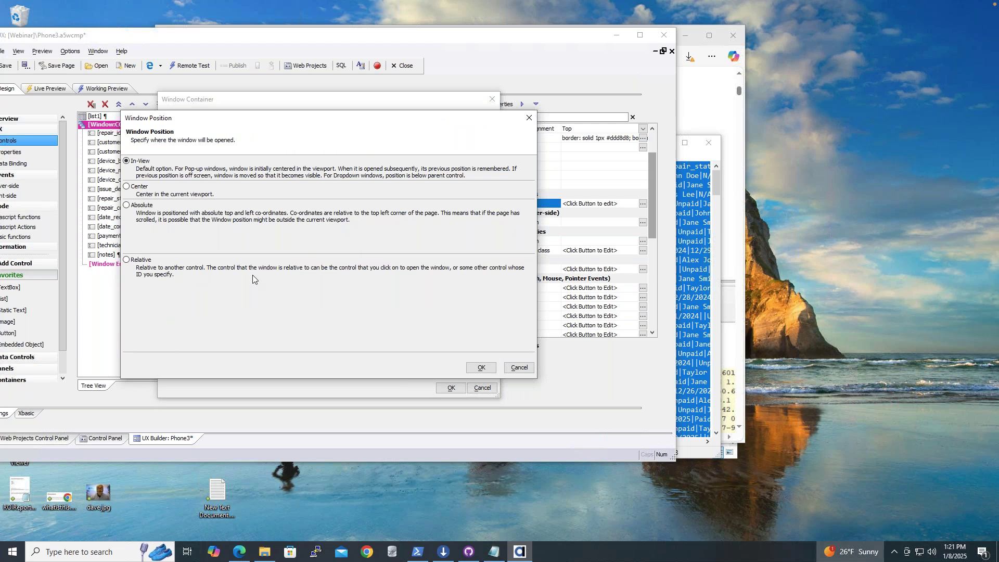
click(515, 369)
click(485, 389)
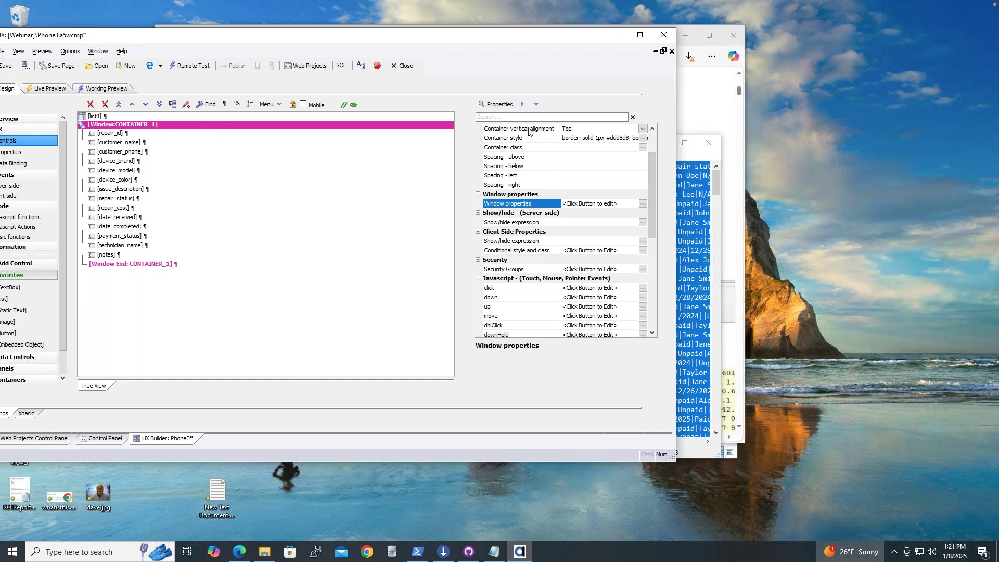
Review the In-View, Center, Absolute and Relative position choices for the CONTAINER_1 window and cancel out of its settings
click(643, 203)
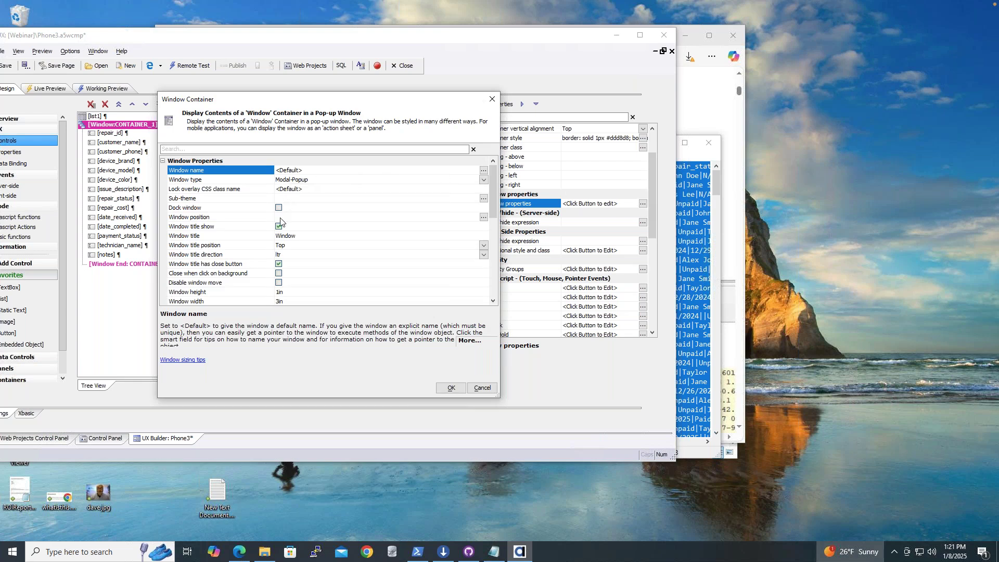
click(483, 218)
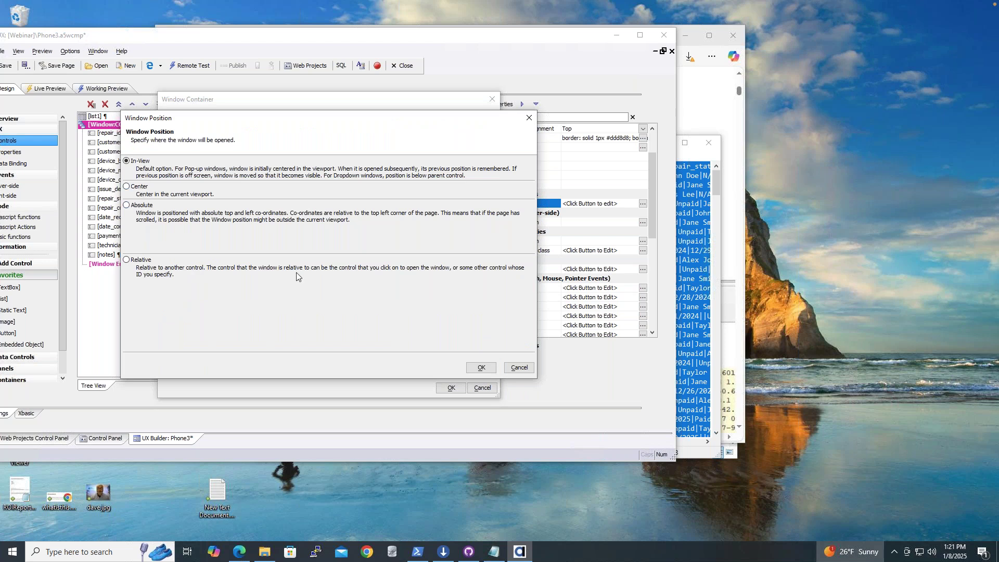
click(524, 366)
click(479, 388)
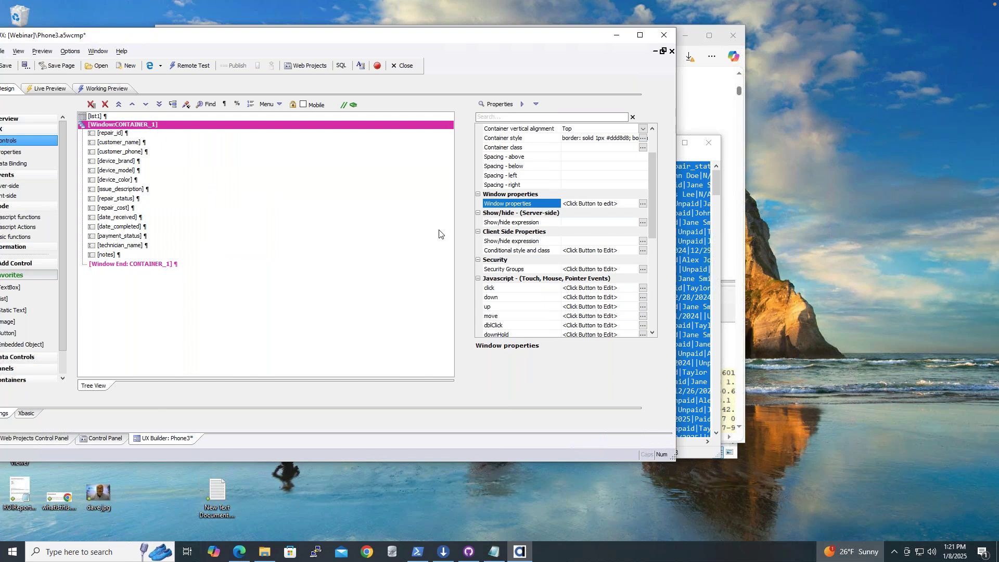
drag(364, 42, 475, 51)
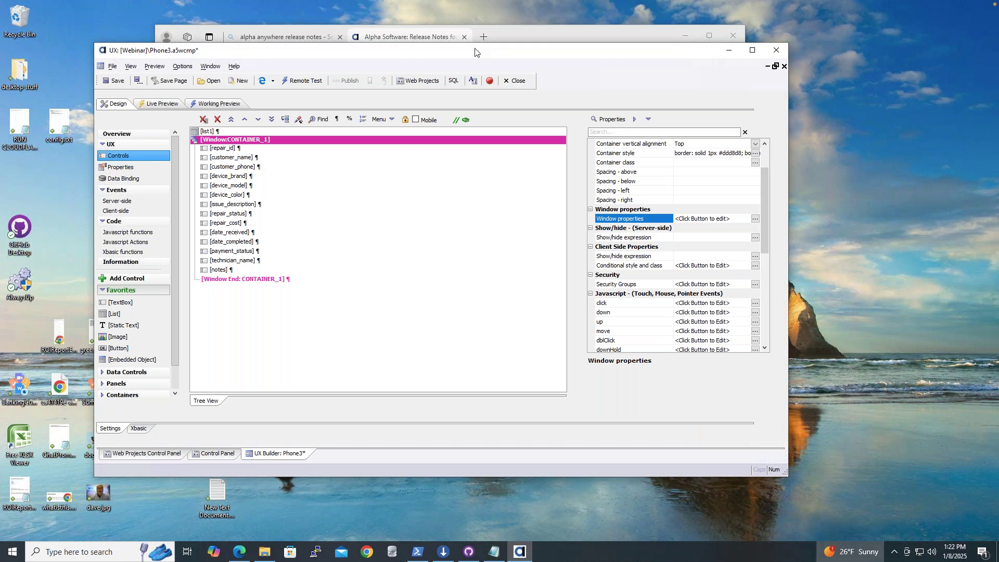
Load the Font-Awesome SVG icons into the component's local SVG definitions and save the component
click(370, 132)
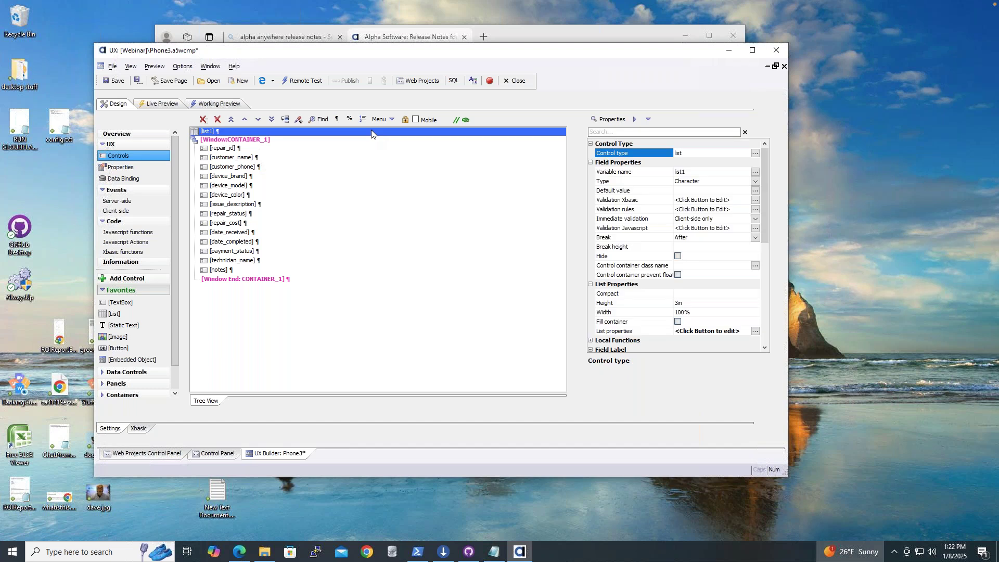
click(131, 165)
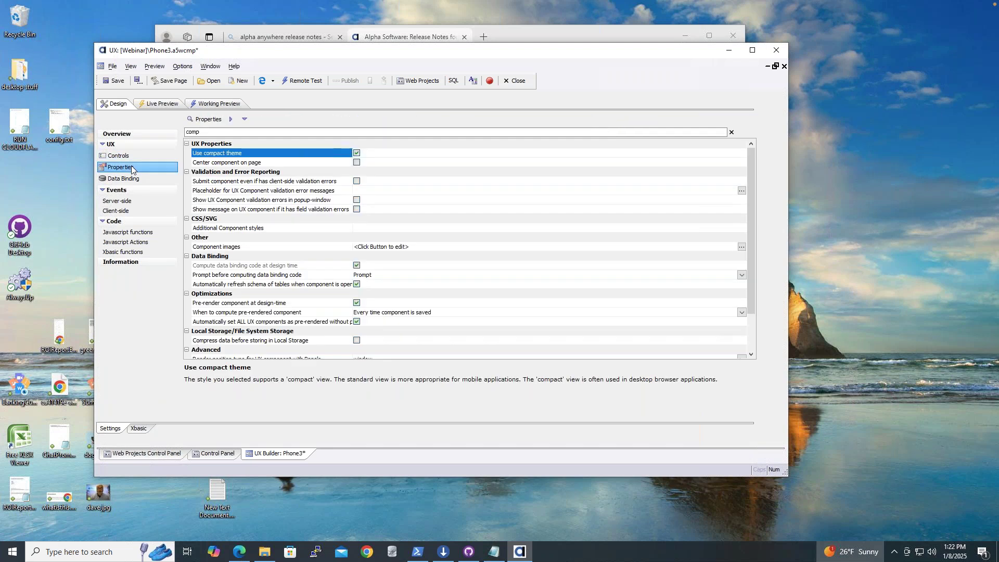
double_click(209, 132)
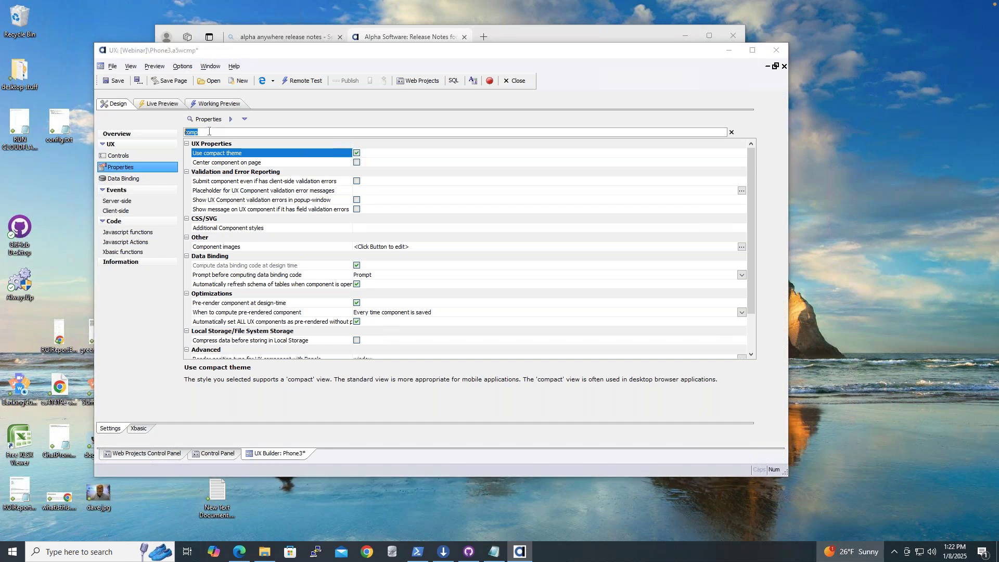
text(sv)
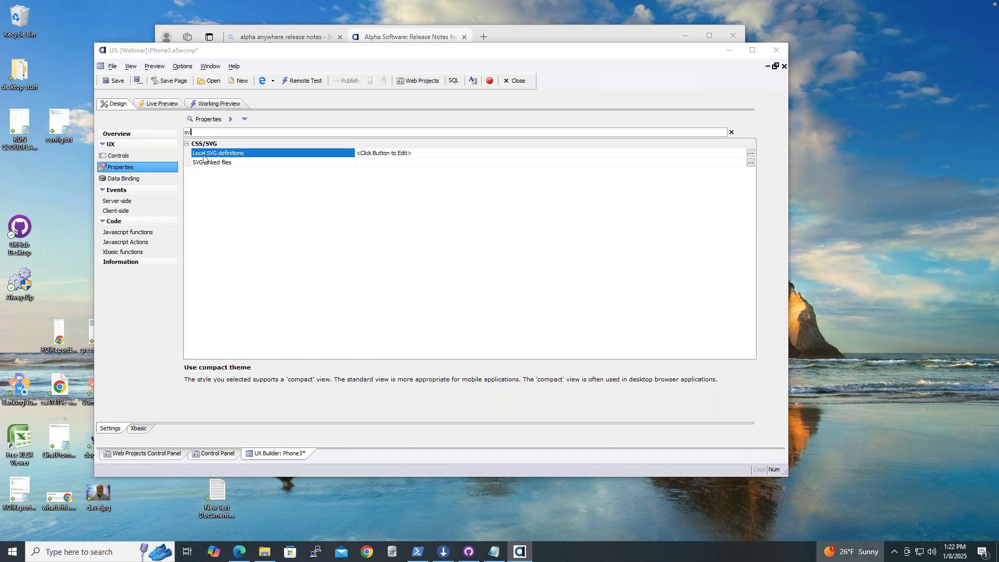
drag(326, 49, 275, 50)
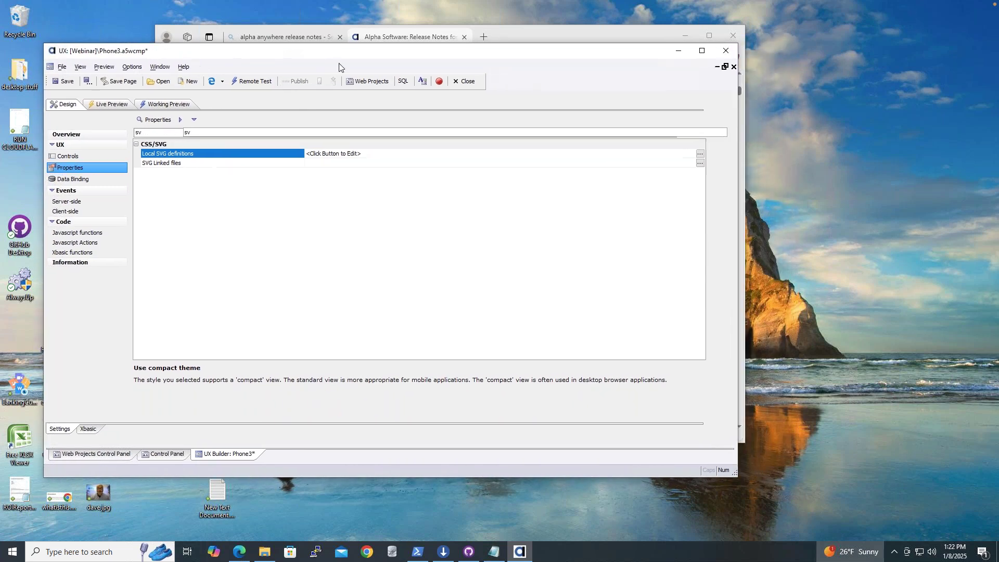
click(700, 154)
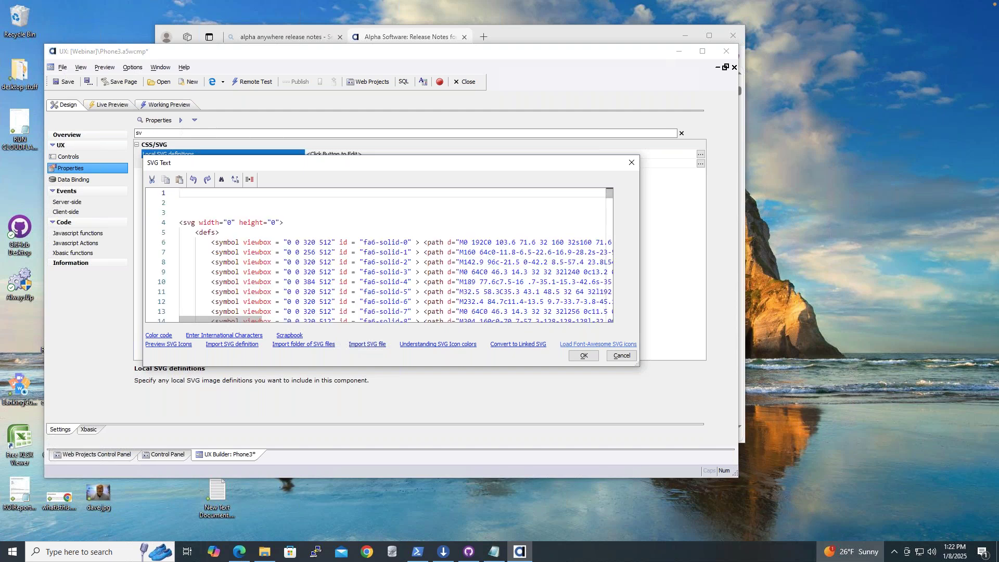
click(583, 359)
click(583, 358)
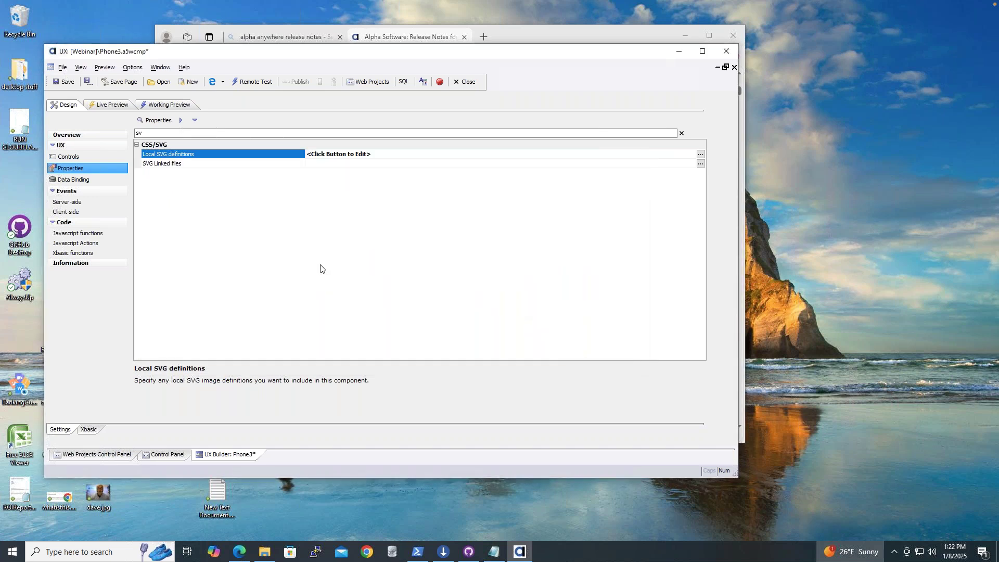
click(73, 87)
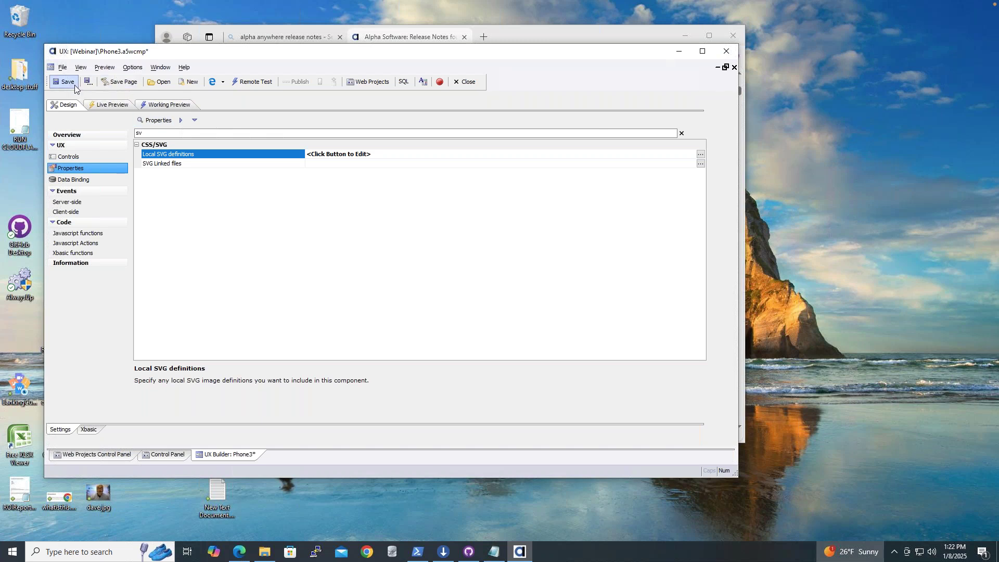
click(161, 108)
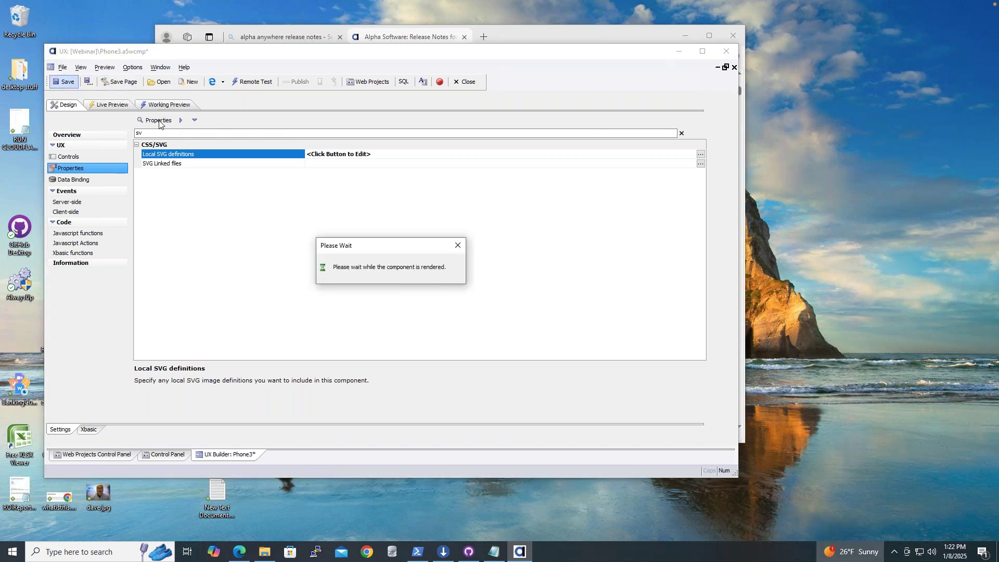
Open the icon image settings of the Details custom button in list1's Action Bar definition
click(93, 156)
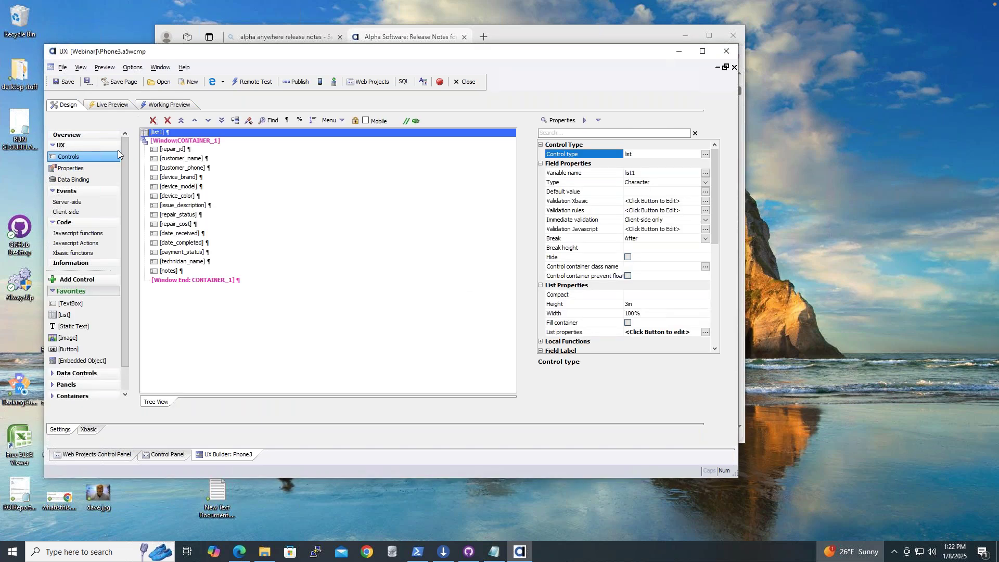
double_click(170, 132)
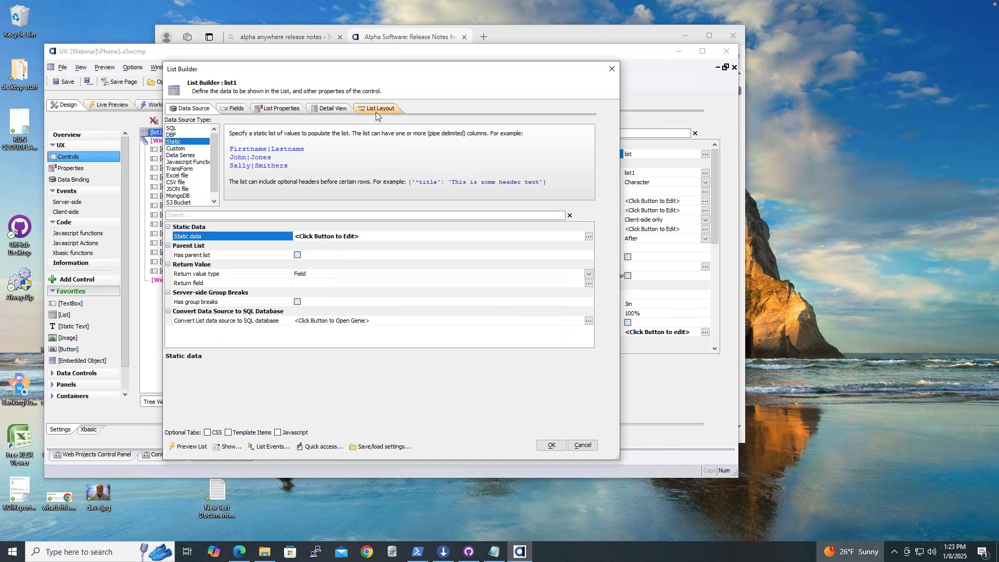
click(288, 109)
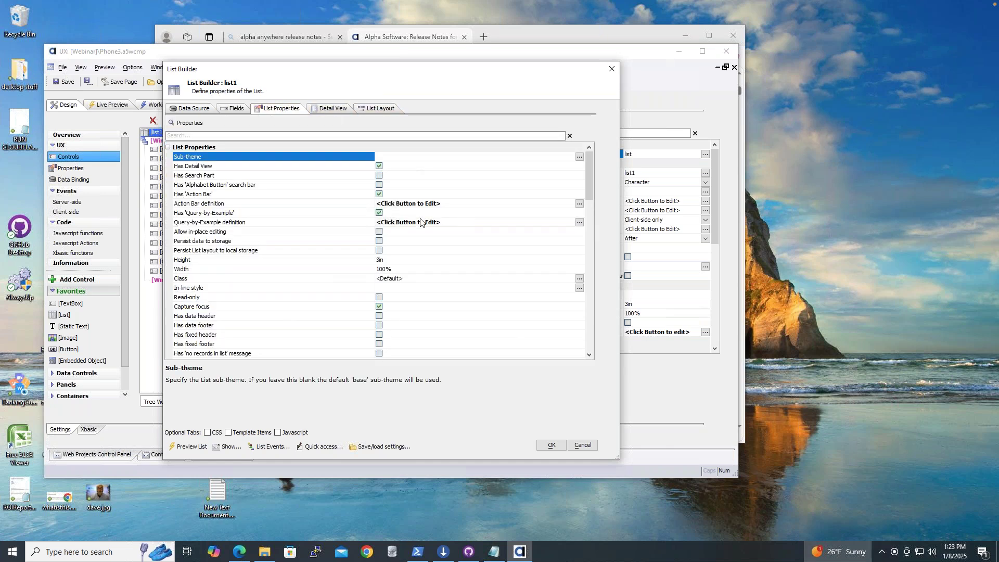
click(579, 203)
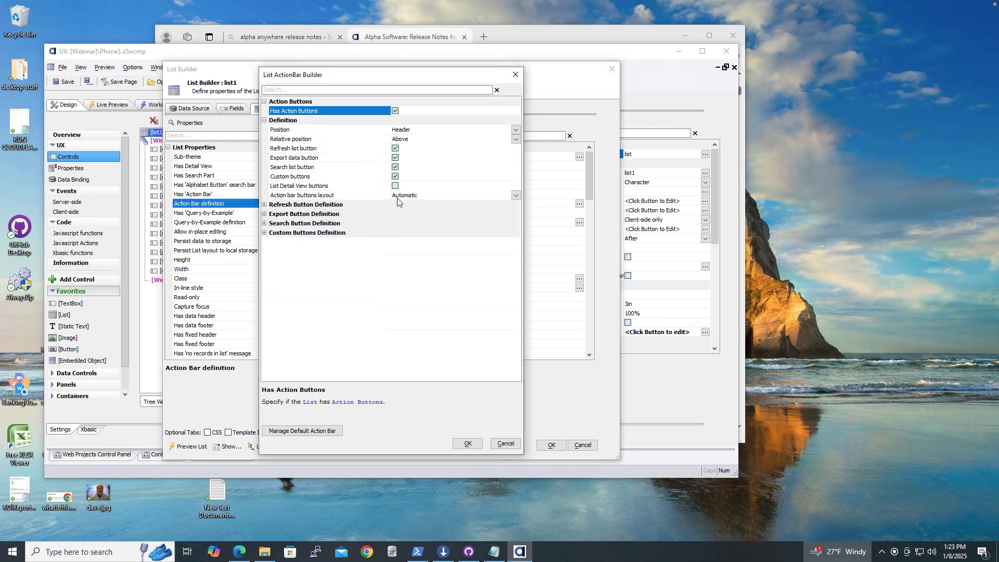
click(265, 233)
click(517, 244)
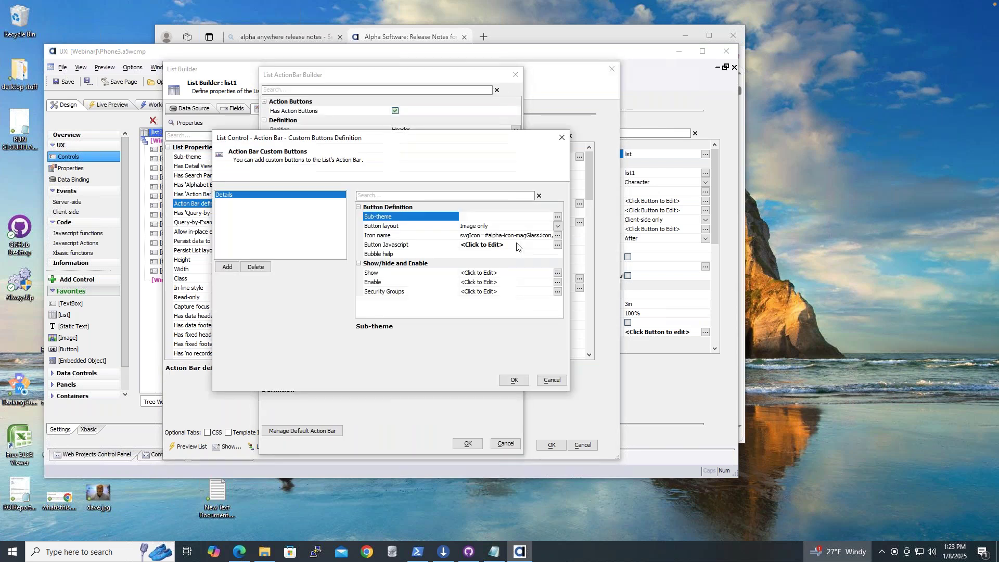
click(559, 238)
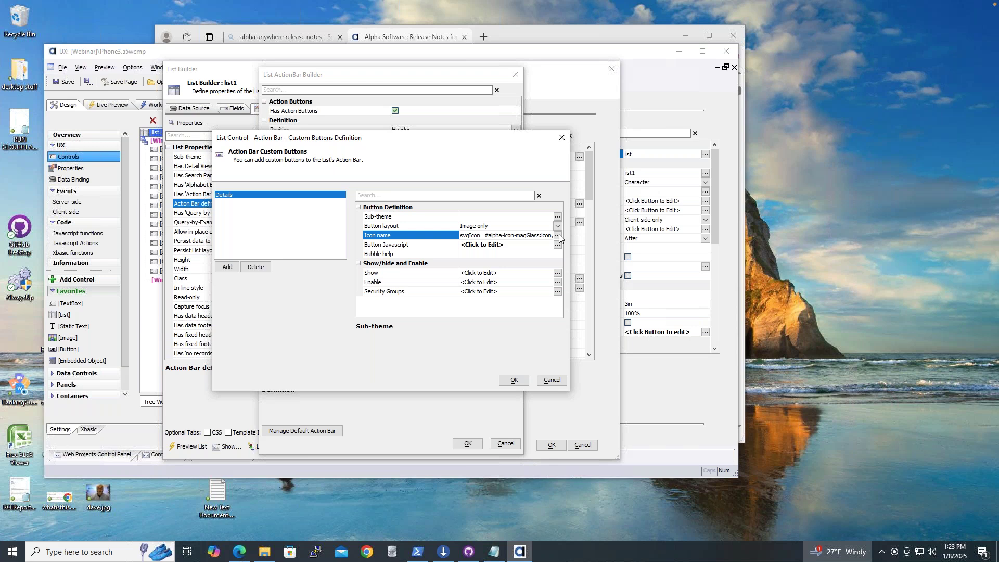
click(557, 236)
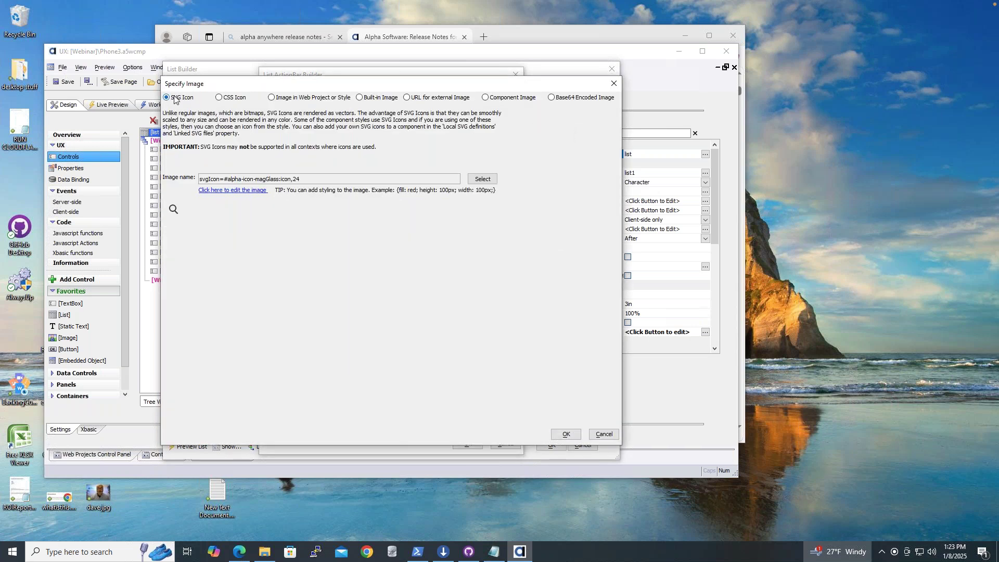
Browse the style, local and system SVG icons available for the Details button and close back to the List Builder without choosing one
click(482, 179)
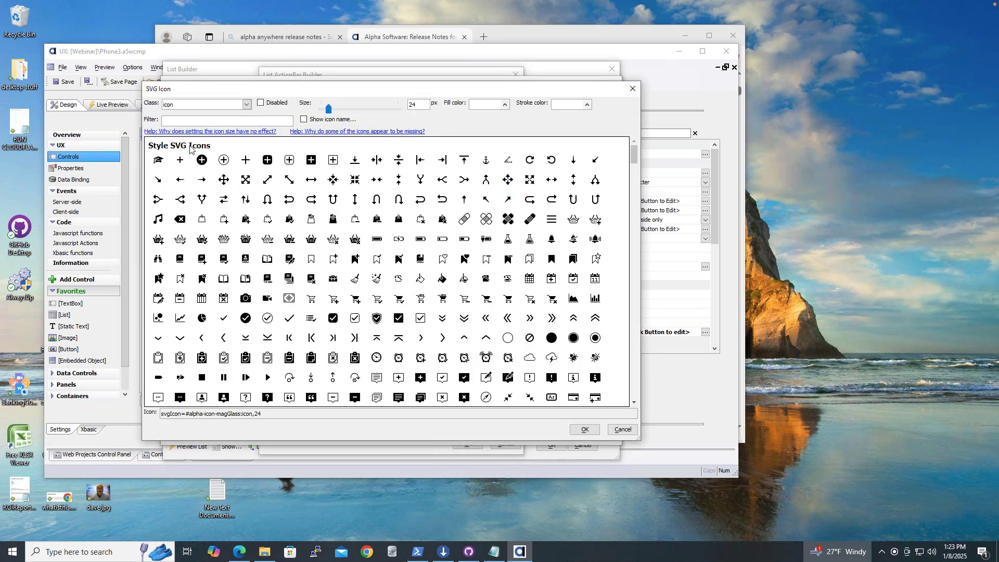
drag(634, 156, 630, 210)
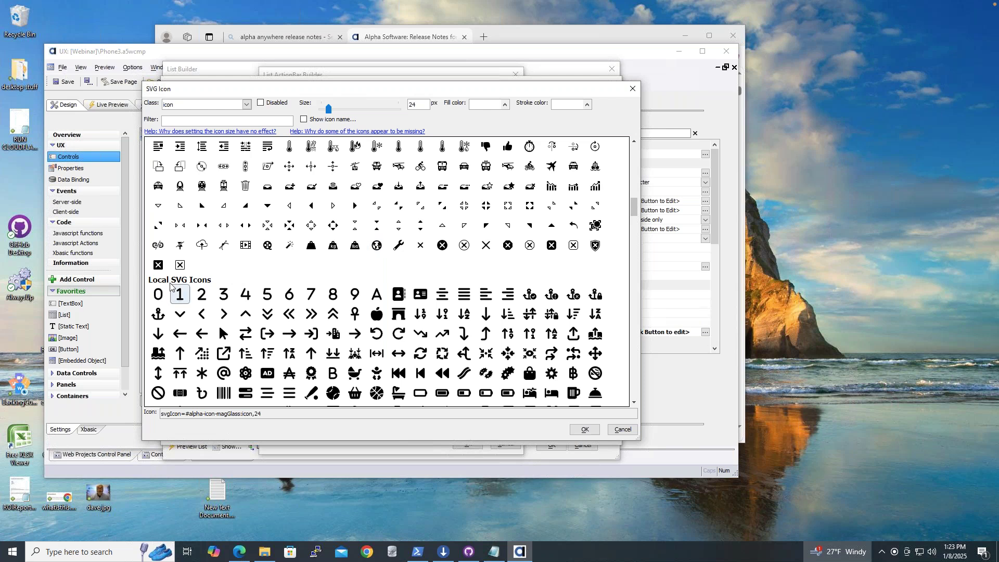
drag(634, 208, 622, 313)
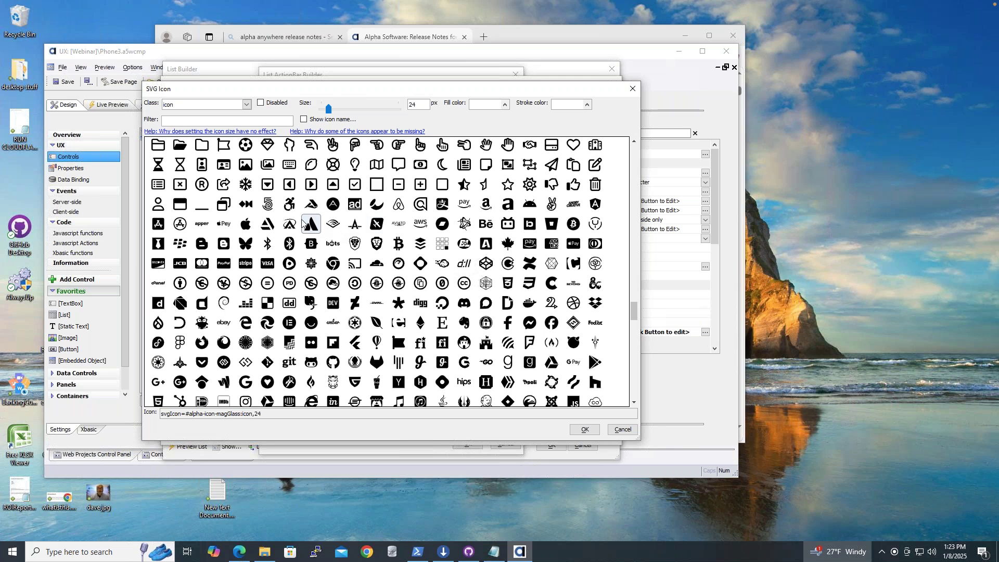
drag(631, 314, 627, 344)
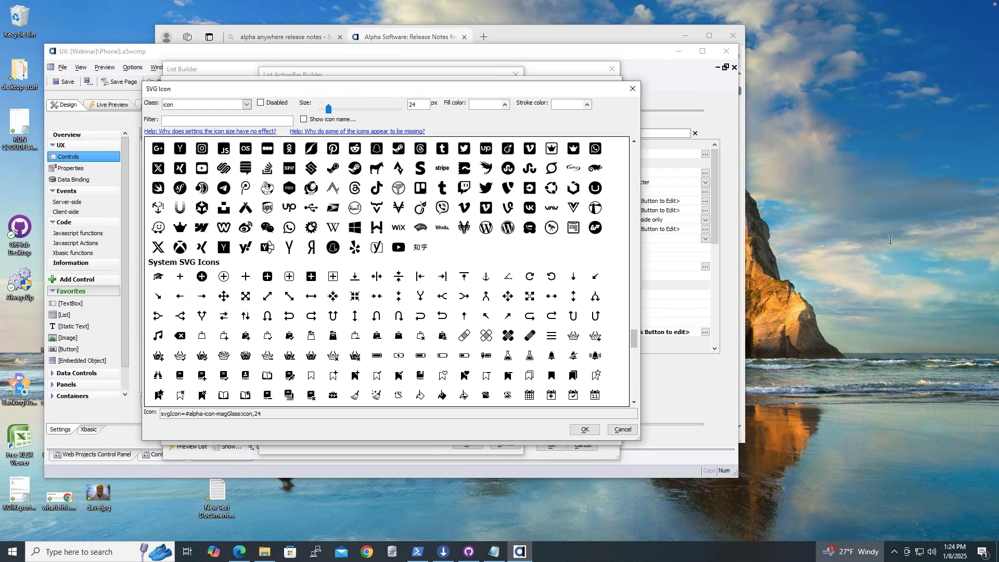
click(634, 93)
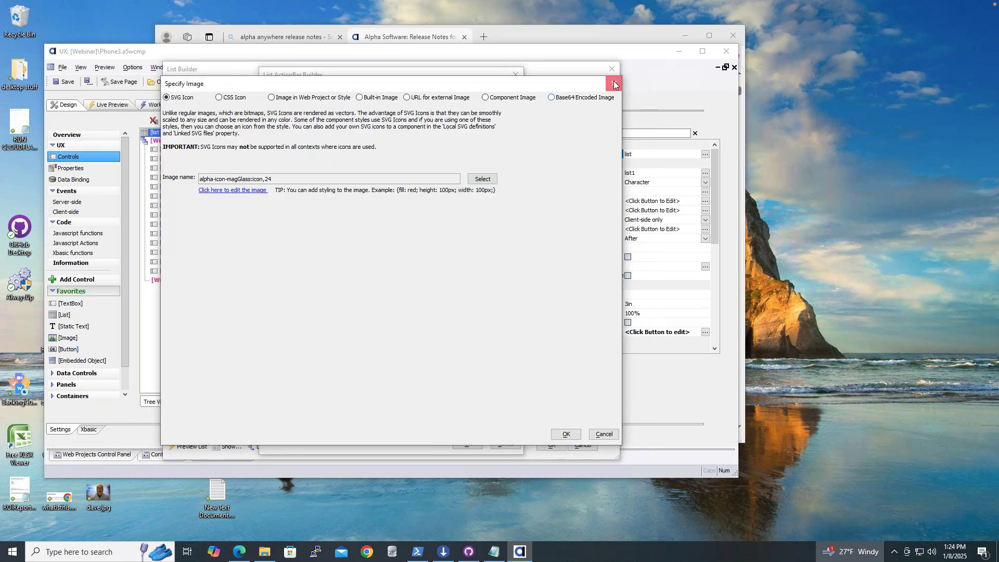
click(614, 85)
click(559, 136)
click(515, 78)
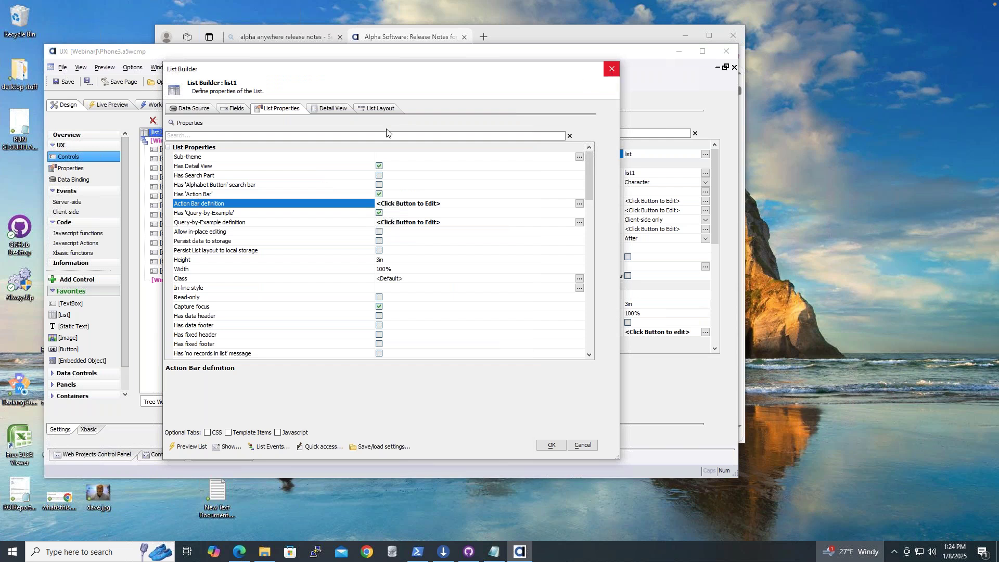
Look through the field properties of repair_id and customer_name in list1
click(235, 109)
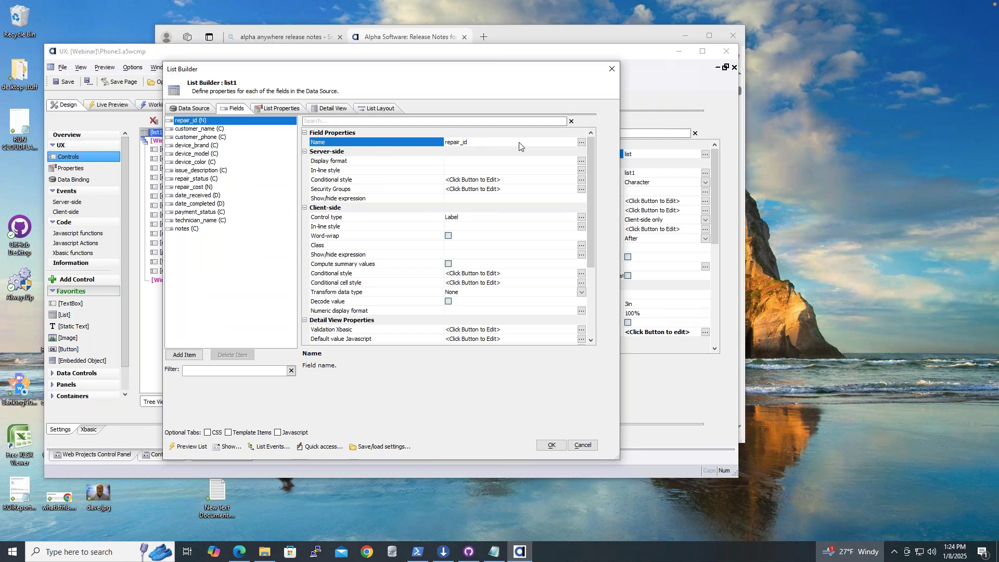
scroll(588, 196, down, 1)
drag(588, 196, 584, 145)
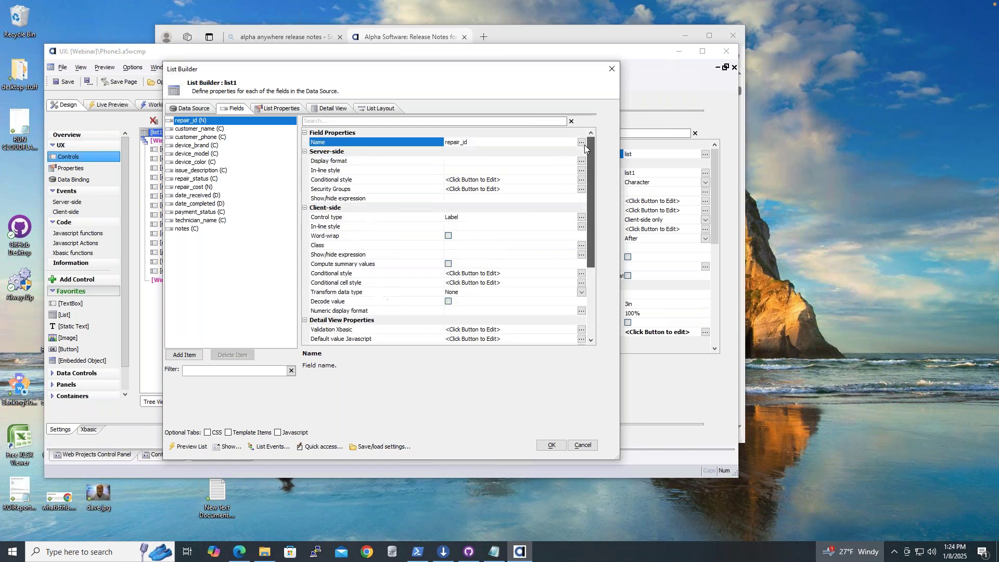
click(213, 130)
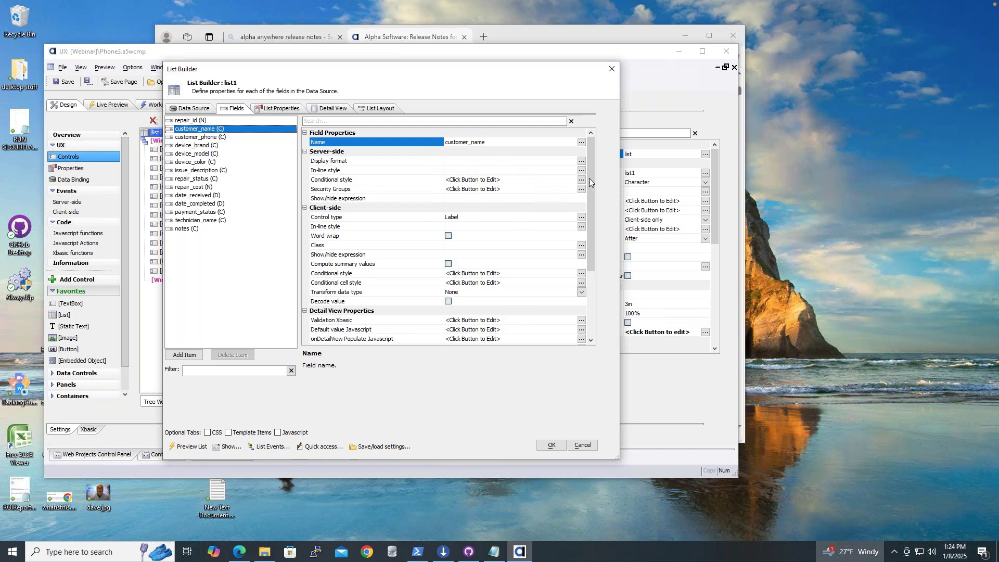
scroll(589, 273, down, 4)
scroll(590, 270, up, 4)
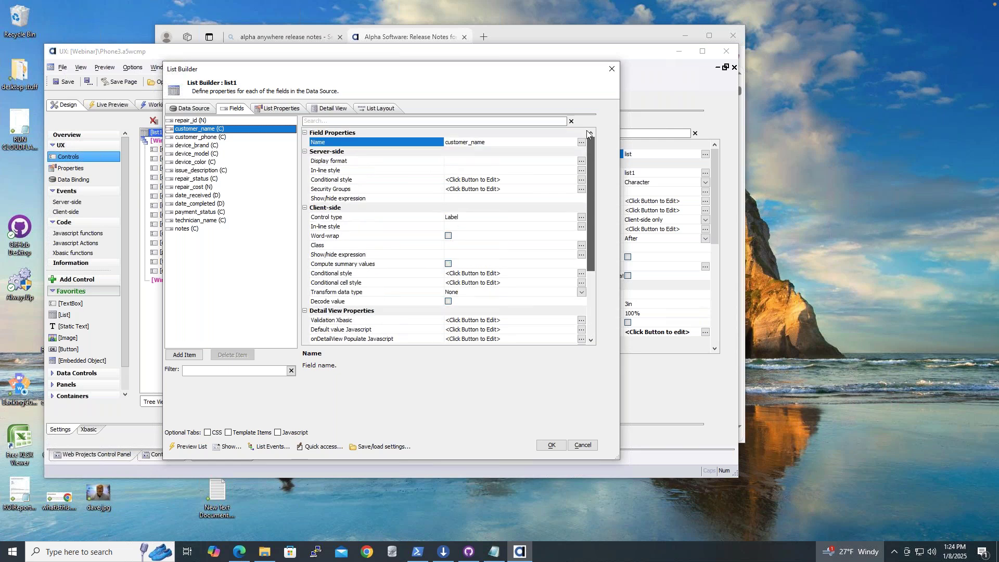
Search the customer_name field properties for "lab" and clear the search
click(386, 121)
text(lab)
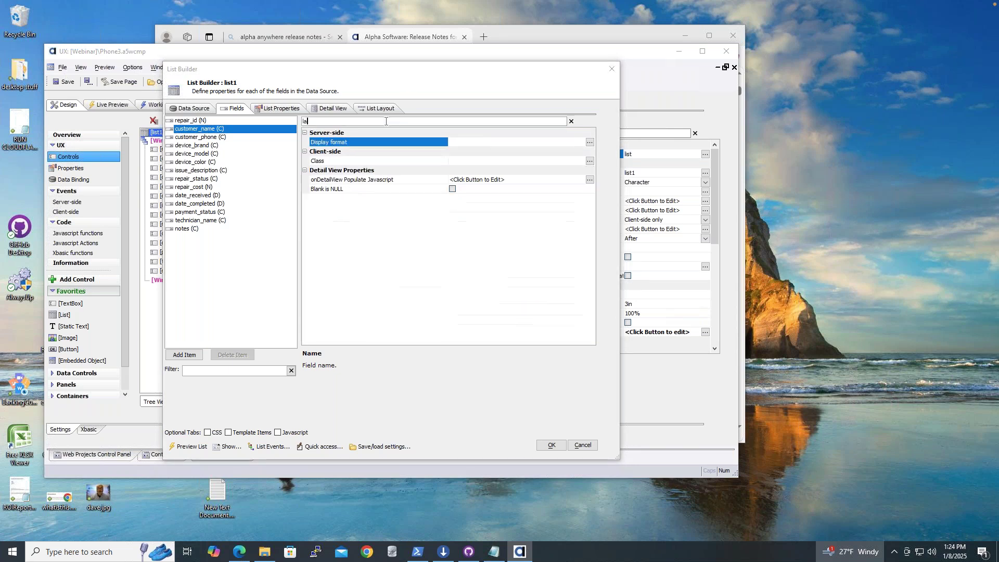
key(BackSpace)
key(BackSpace)
key(BackSpace)
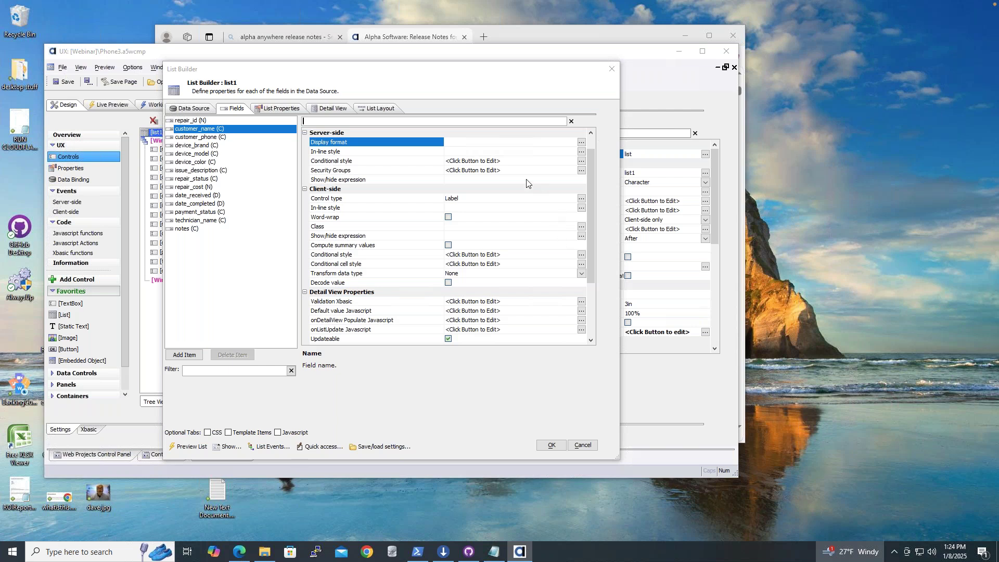
Try to change the customer_name field's name, and check list1's static data source settings before returning to its fields
click(235, 130)
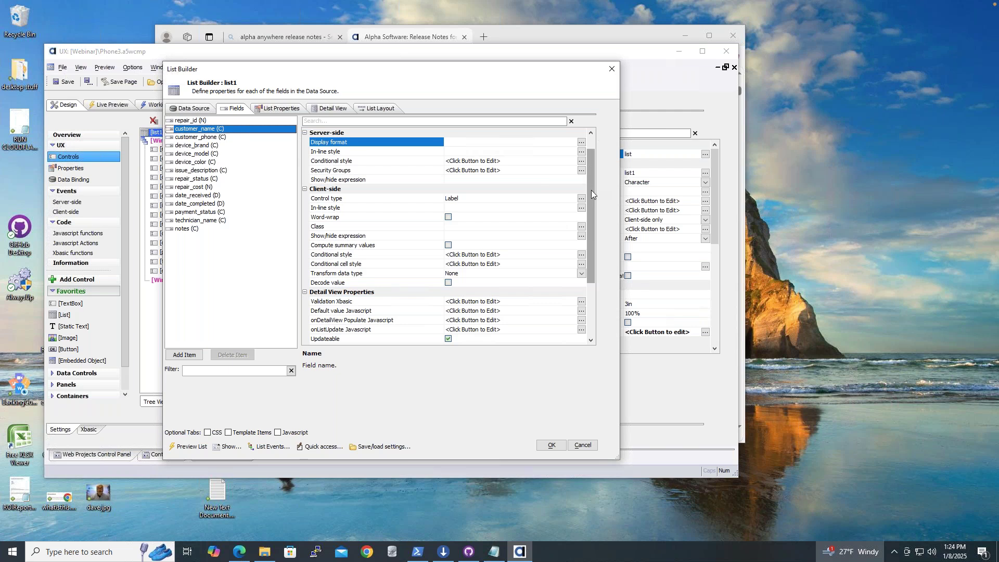
scroll(590, 190, up, 1)
click(466, 144)
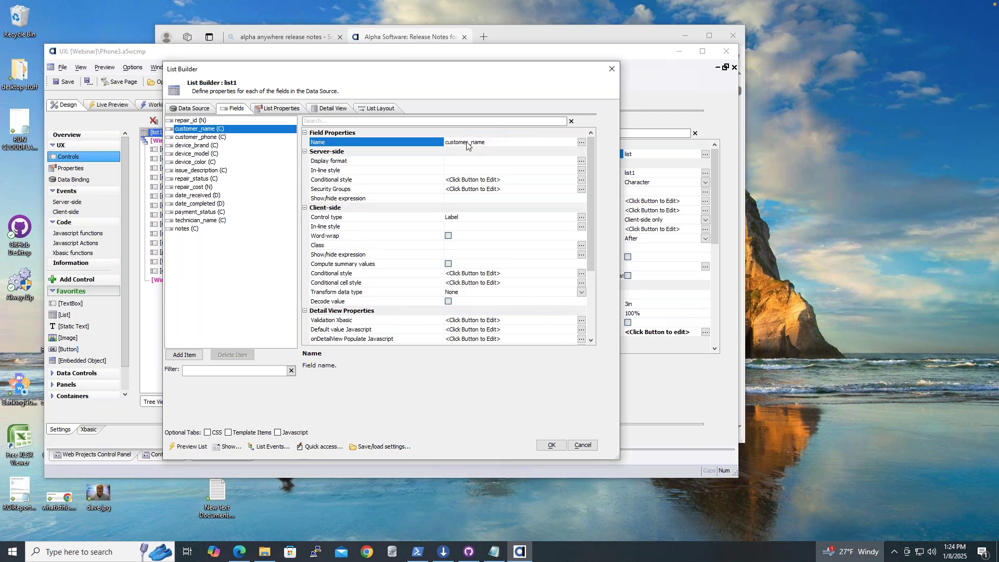
click(467, 144)
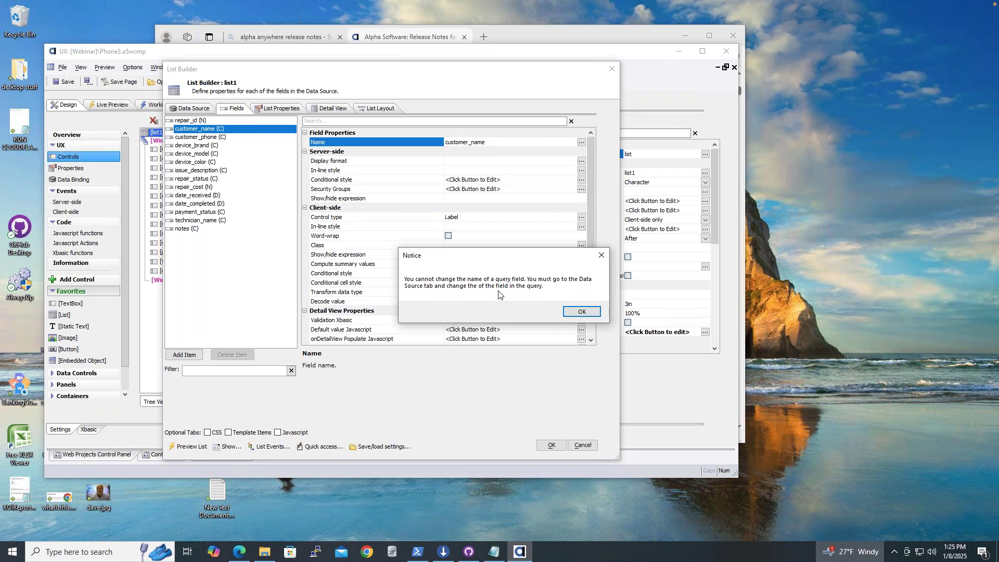
click(582, 312)
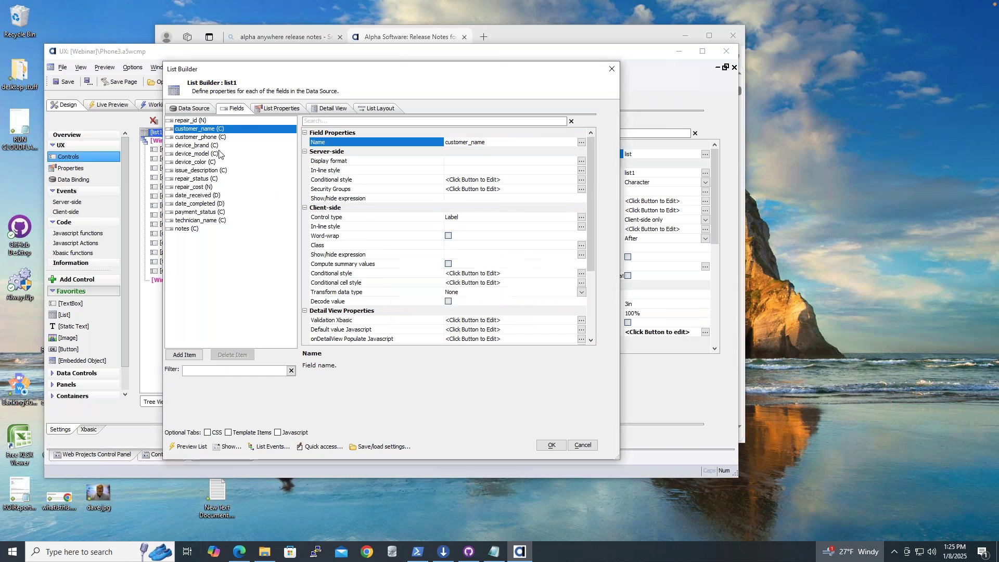
click(183, 109)
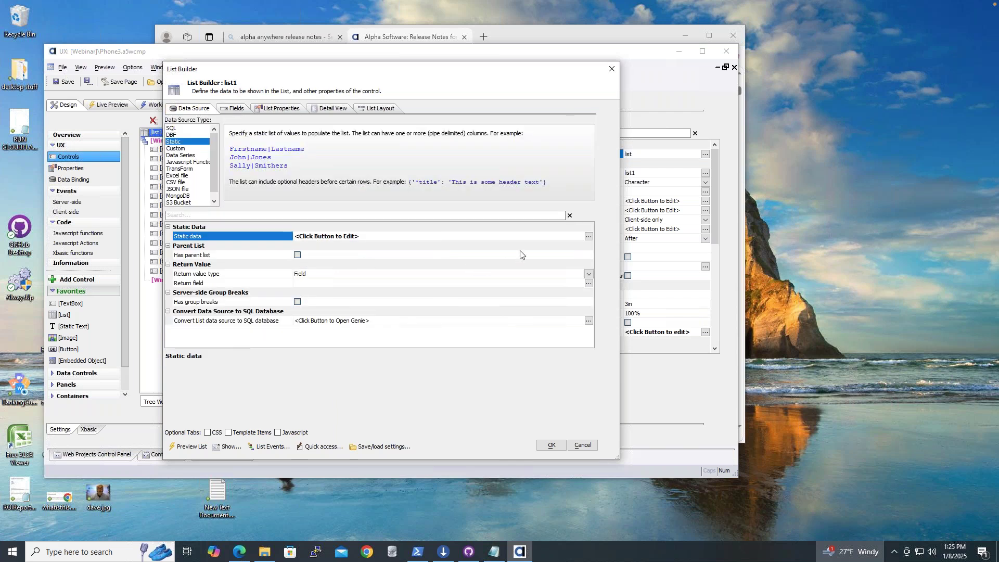
click(237, 110)
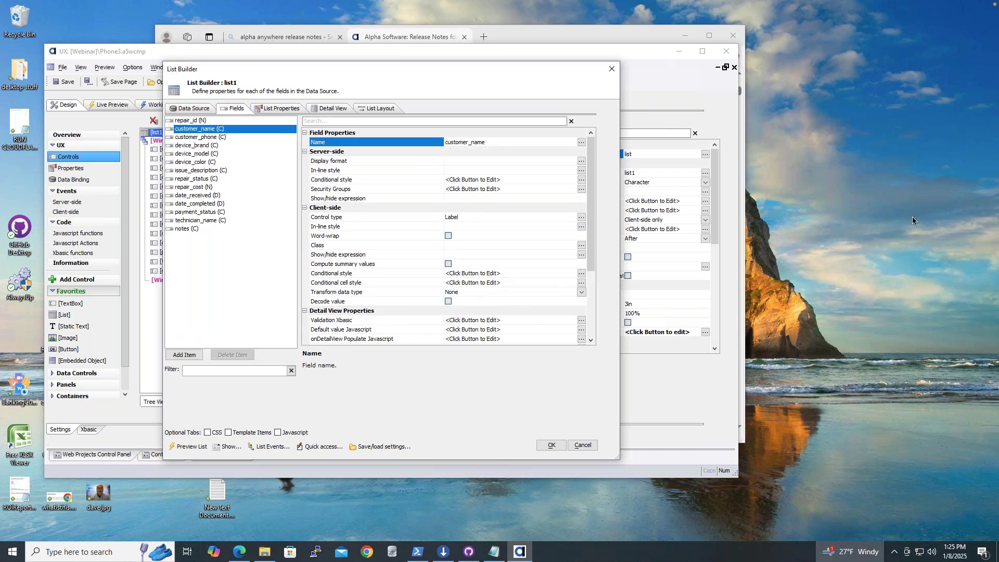